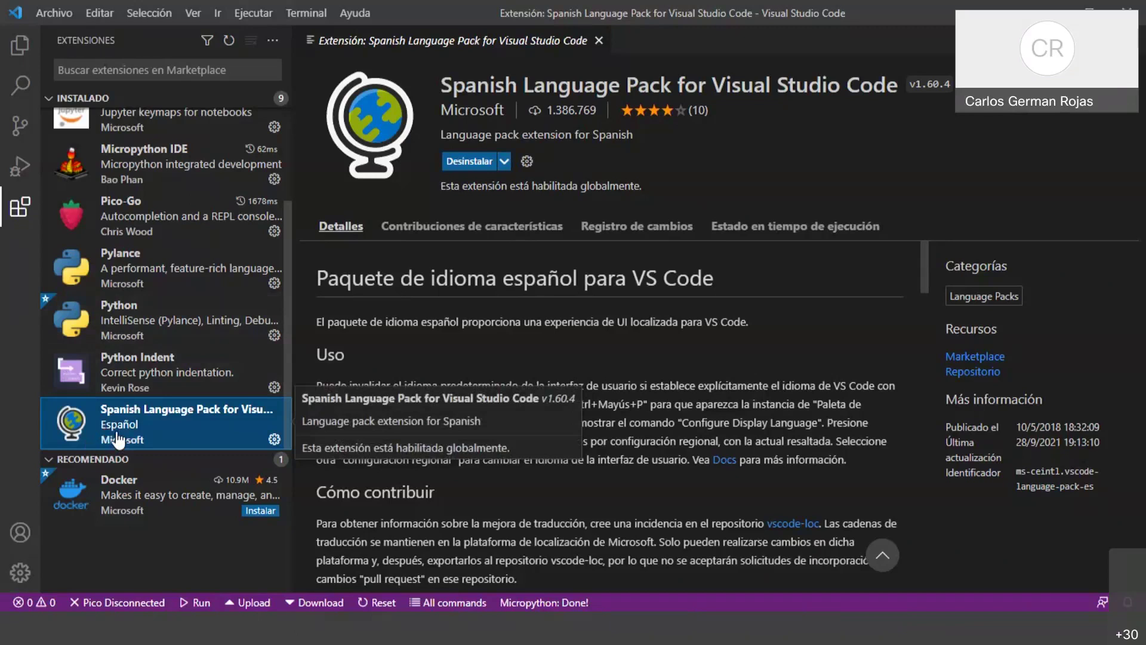
Hide the installed extensions list and close the Spanish Language Pack details page
{"action": "left_click", "coordinate": [25, 202]}
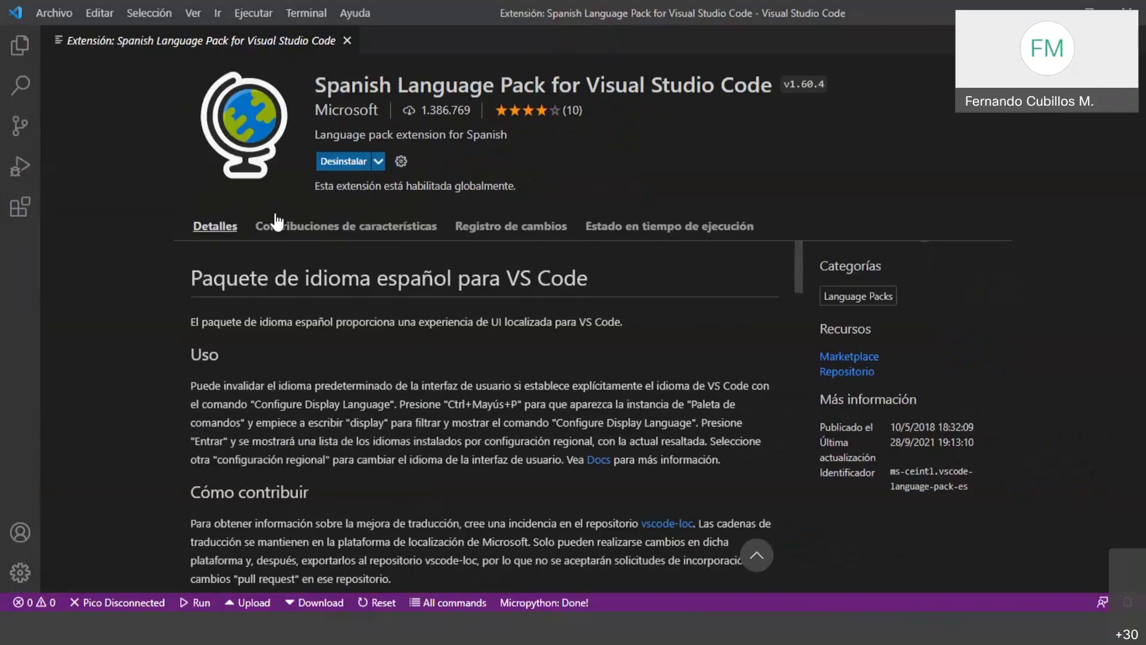
{"action": "left_click", "coordinate": [346, 40]}
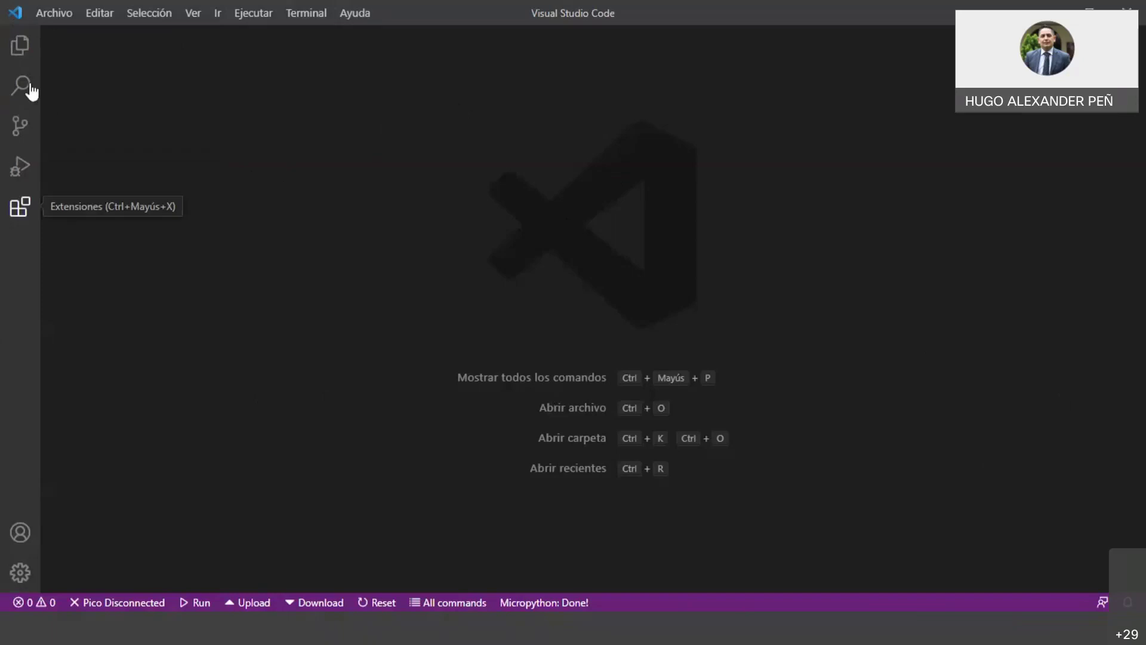
{"action": "left_click", "coordinate": [12, 215]}
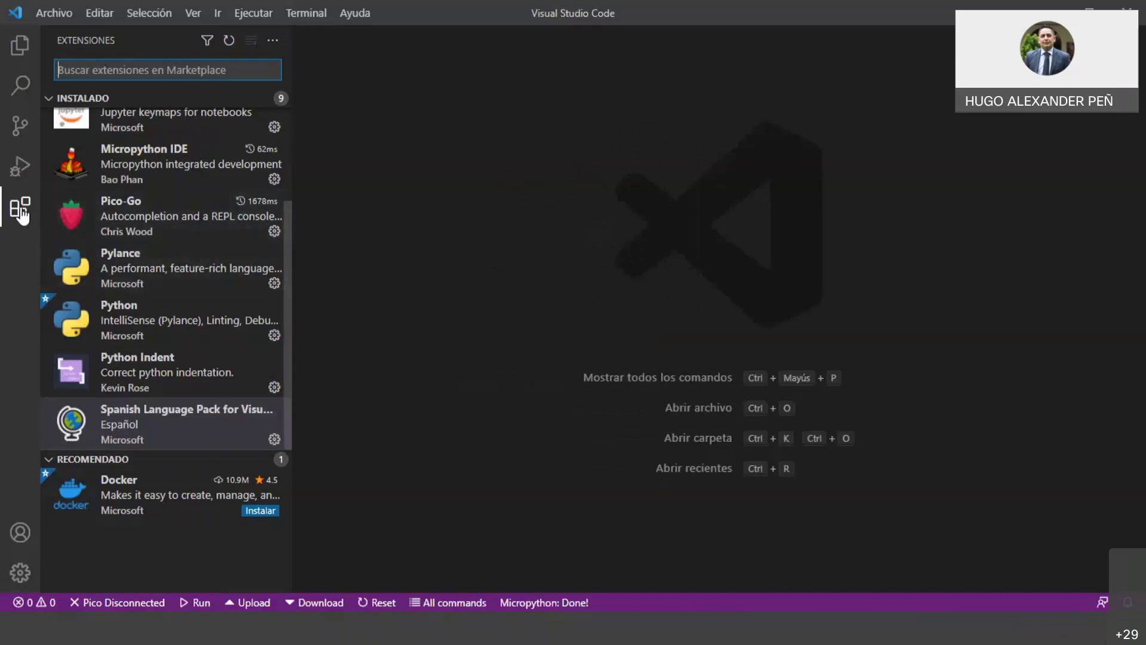
{"action": "left_click", "coordinate": [21, 214]}
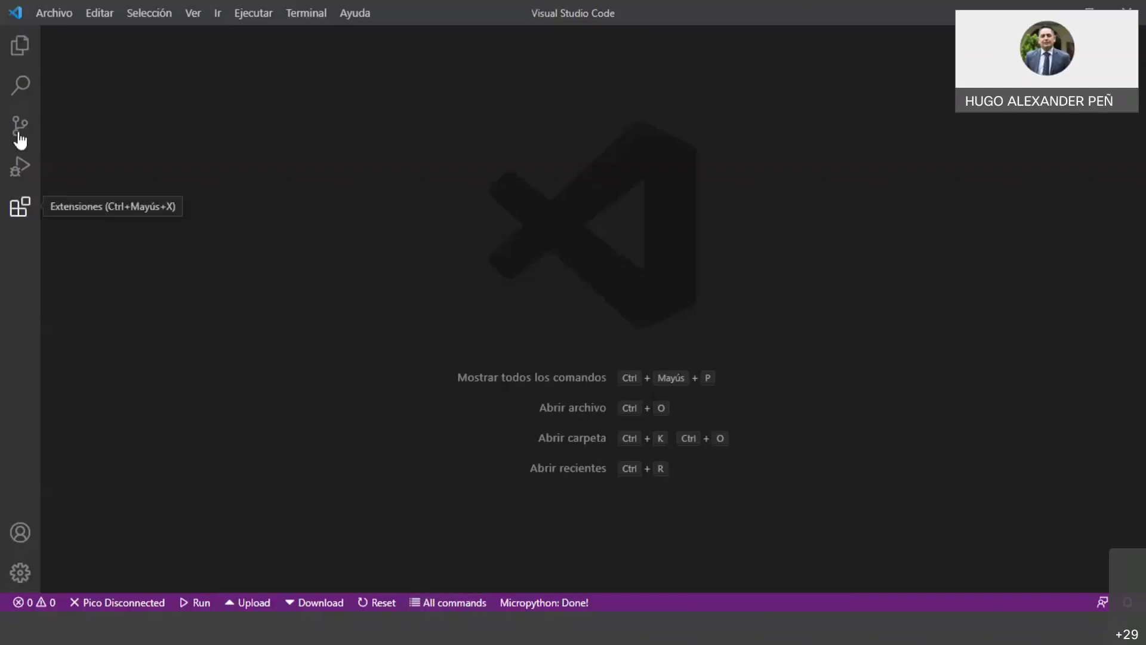
{"action": "key", "text": "alt"}
{"action": "key", "text": "alt"}
Show the installed extensions and view the Python and Python Indent details, ignoring the Path environment variable warning
{"action": "left_click", "coordinate": [20, 209]}
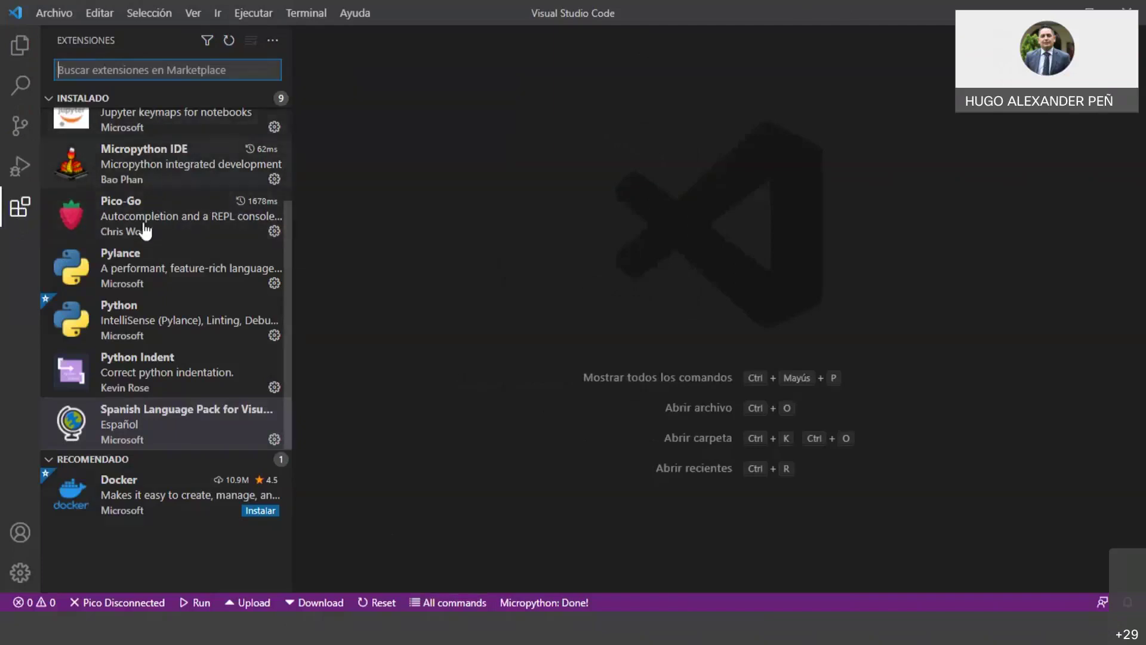
{"action": "left_click", "coordinate": [146, 315]}
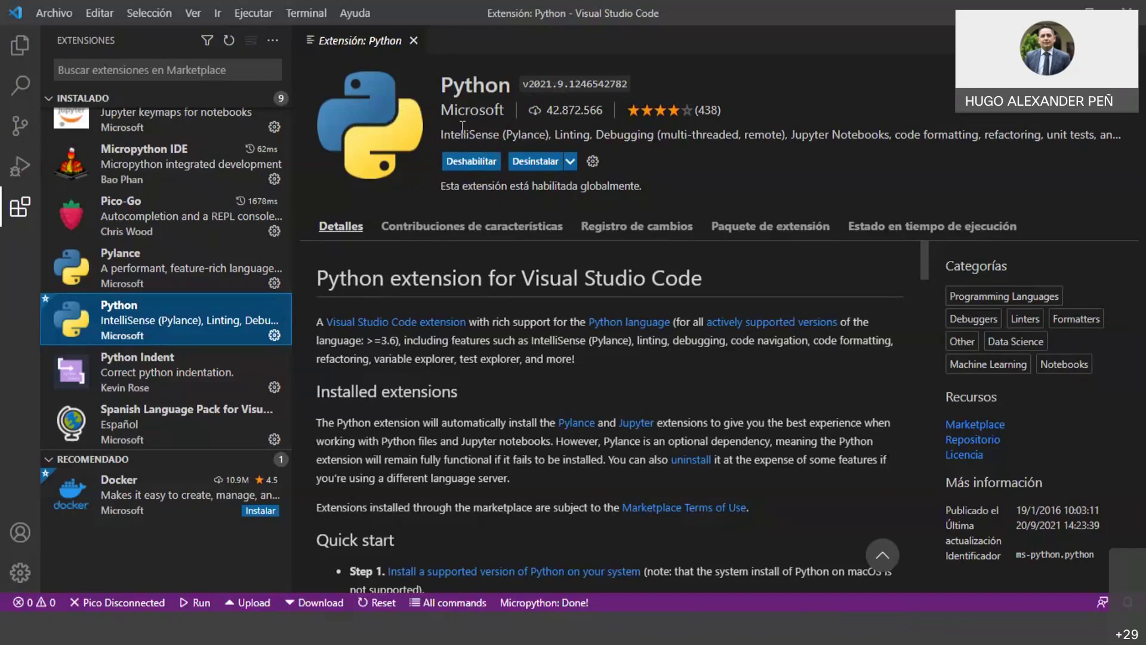
{"action": "left_click", "coordinate": [141, 380]}
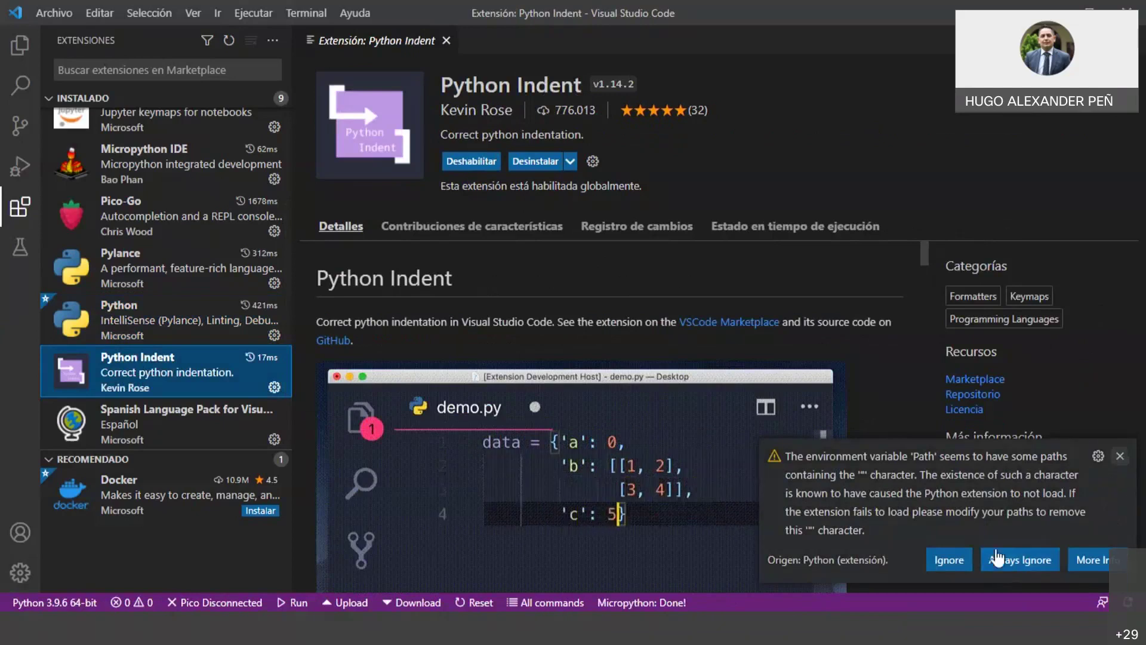
{"action": "left_click", "coordinate": [958, 566]}
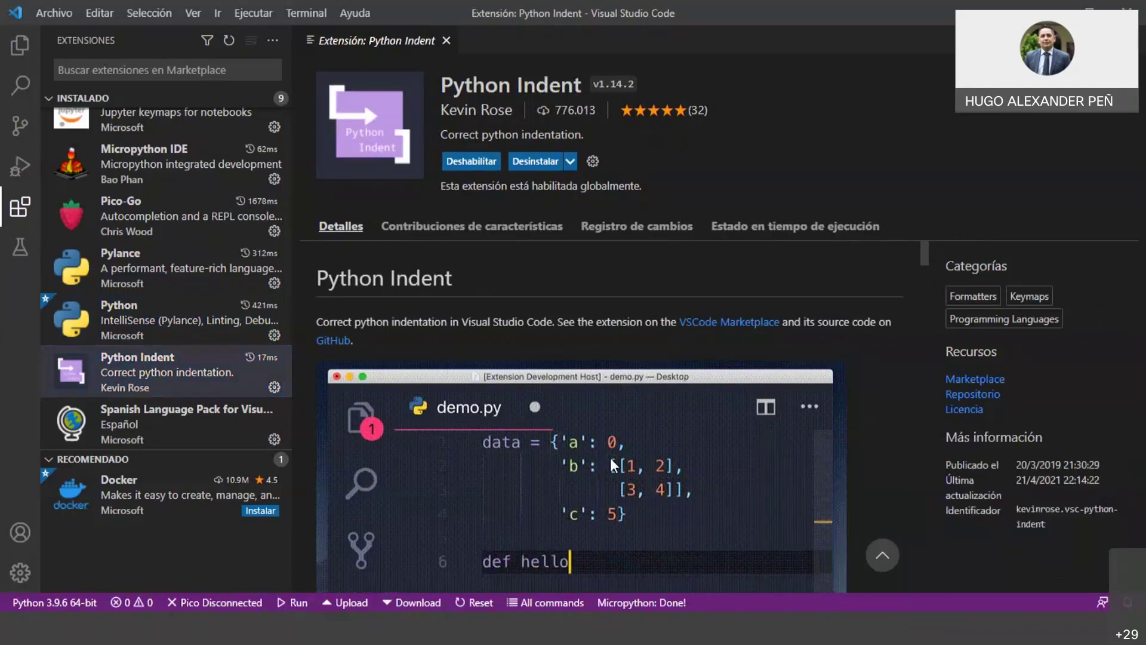
{"action": "scroll", "coordinate": [579, 418], "scroll_direction": "down", "scroll_amount": 3}
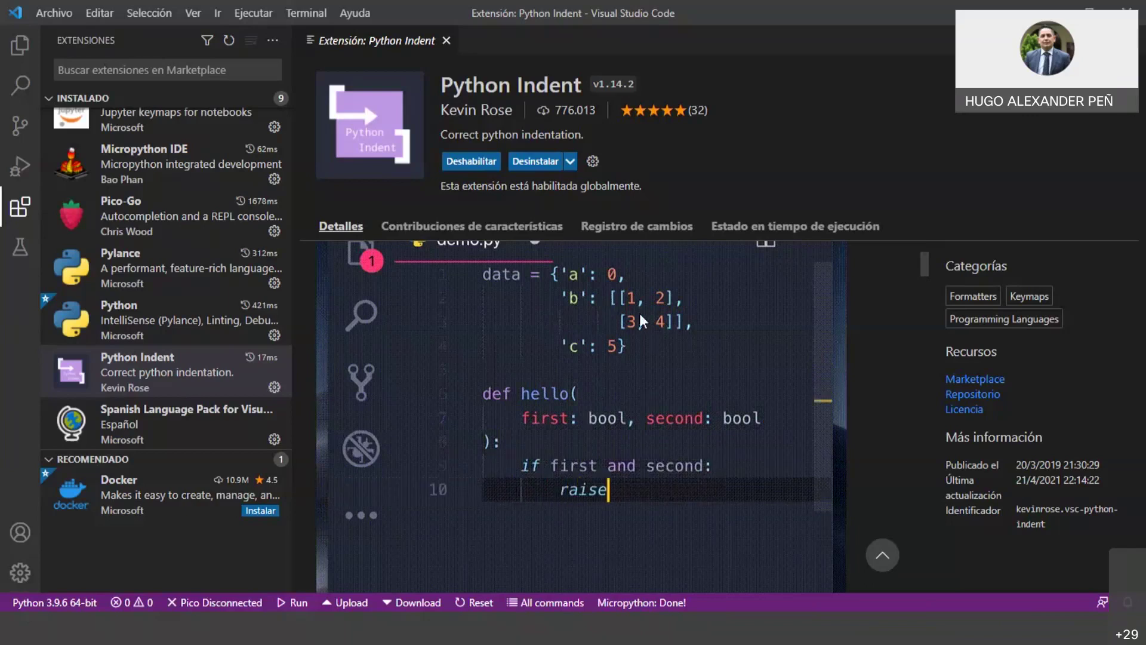
{"action": "left_click", "coordinate": [139, 375]}
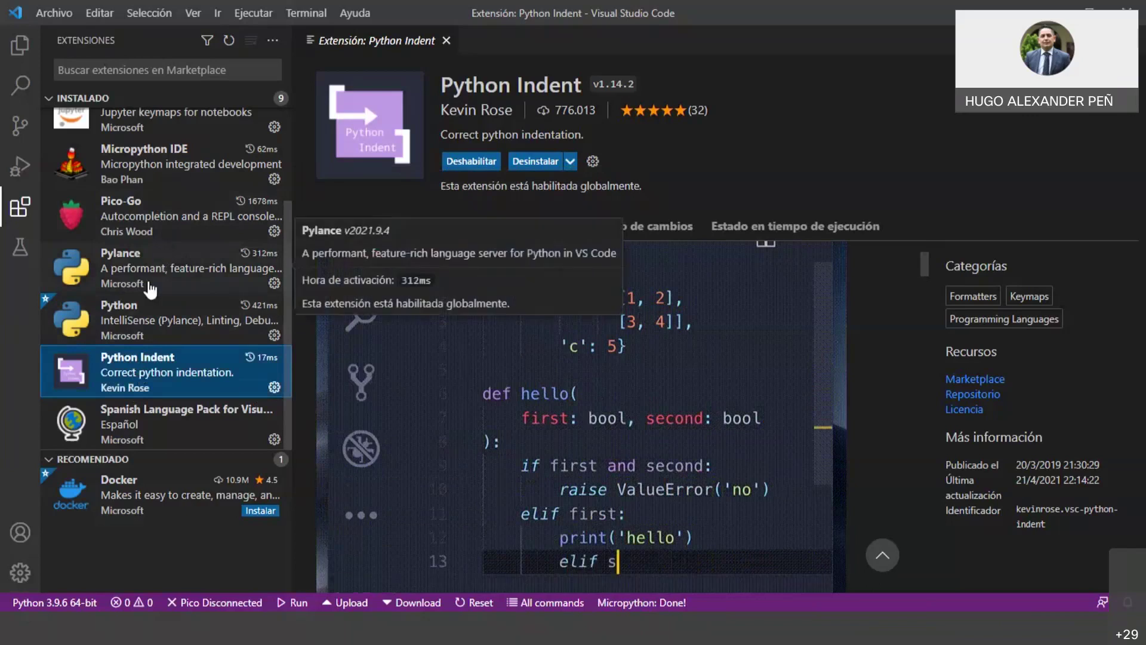
View the details of the installed Spanish Language Pack, Jupyter and Jupyter Keymap extensions
{"action": "left_click", "coordinate": [125, 433]}
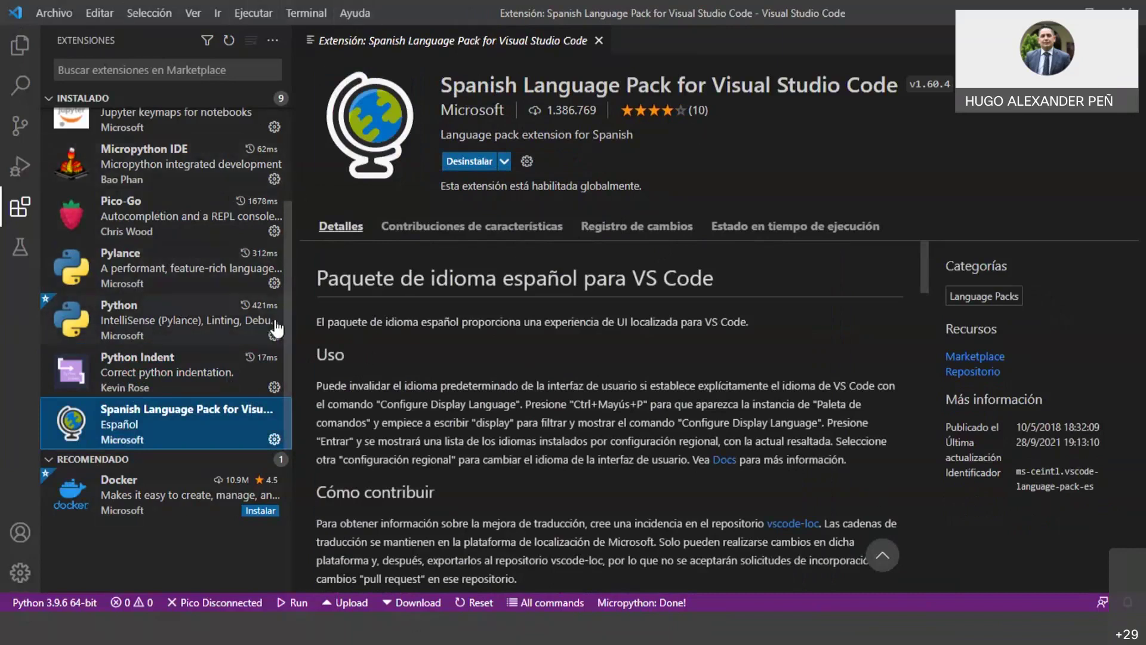
{"action": "mouse_move", "coordinate": [157, 307]}
{"action": "scroll", "coordinate": [146, 245], "scroll_direction": "up", "scroll_amount": 3}
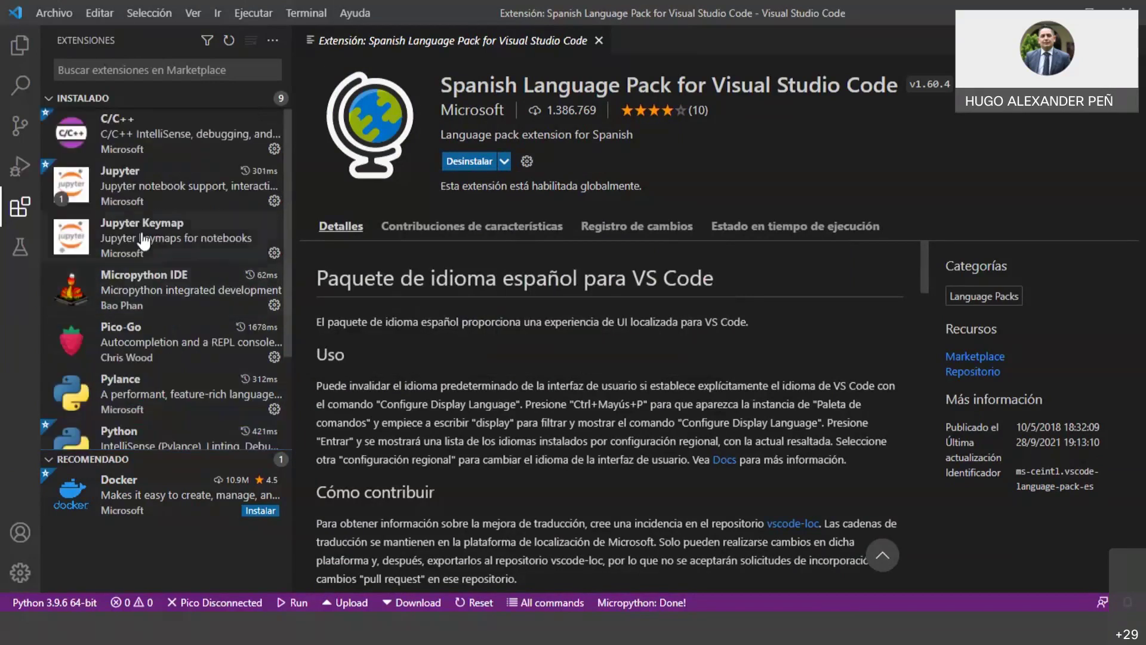
{"action": "left_click", "coordinate": [143, 242]}
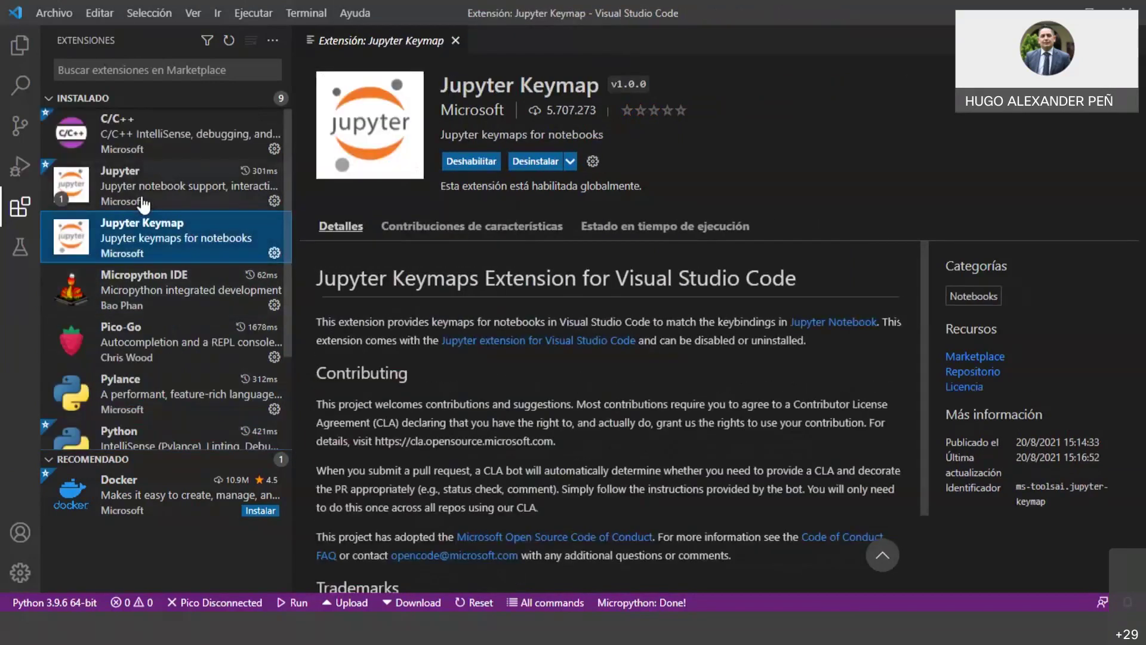
{"action": "left_click", "coordinate": [144, 204]}
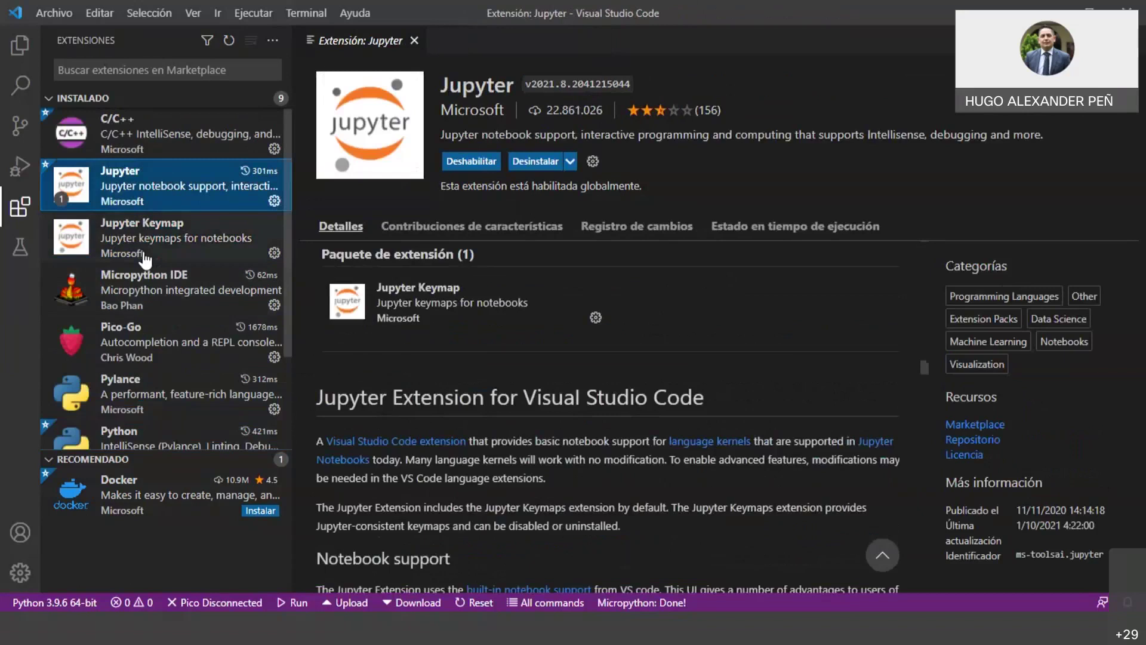
{"action": "left_click", "coordinate": [145, 259]}
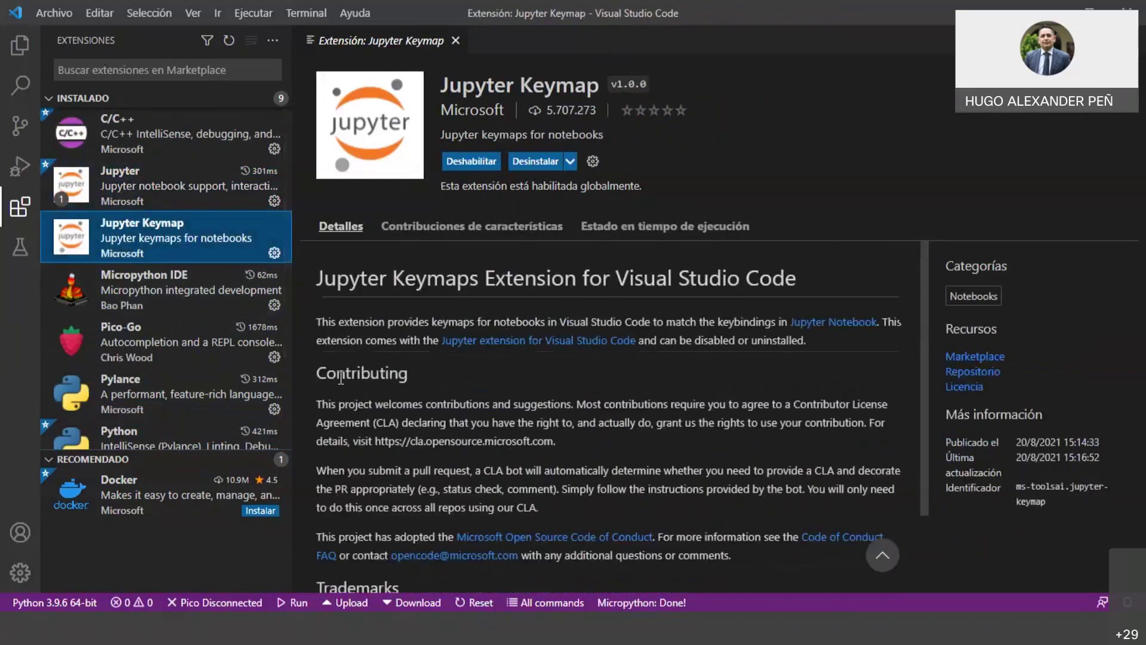
Examine the details page and demo of the installed Pico-Go extension for the Raspberry Pi Pico
{"action": "scroll", "coordinate": [188, 308], "scroll_direction": "down", "scroll_amount": 2}
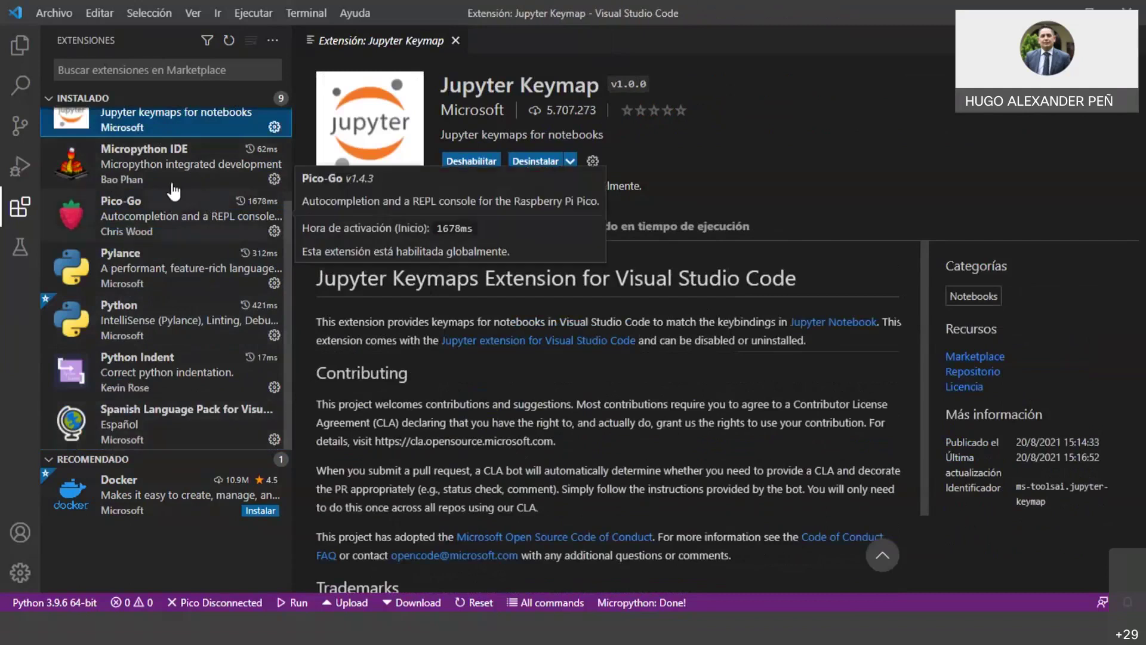
{"action": "left_click", "coordinate": [153, 209]}
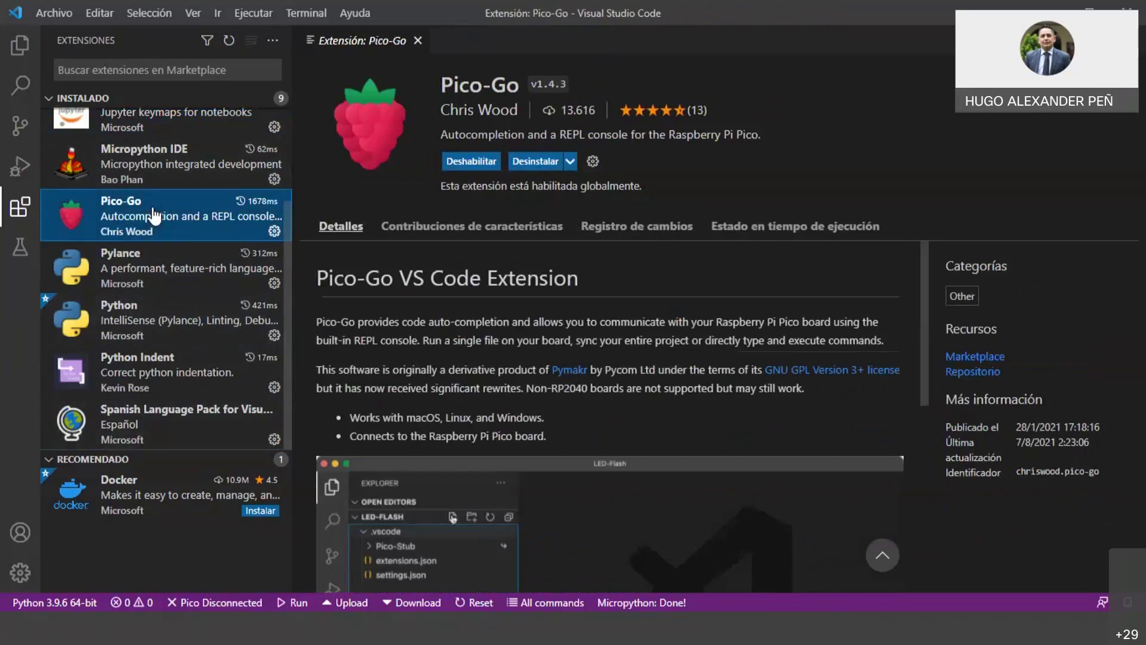
{"action": "scroll", "coordinate": [795, 371], "scroll_direction": "down", "scroll_amount": 2}
{"action": "scroll", "coordinate": [795, 371], "scroll_direction": "down", "scroll_amount": 1}
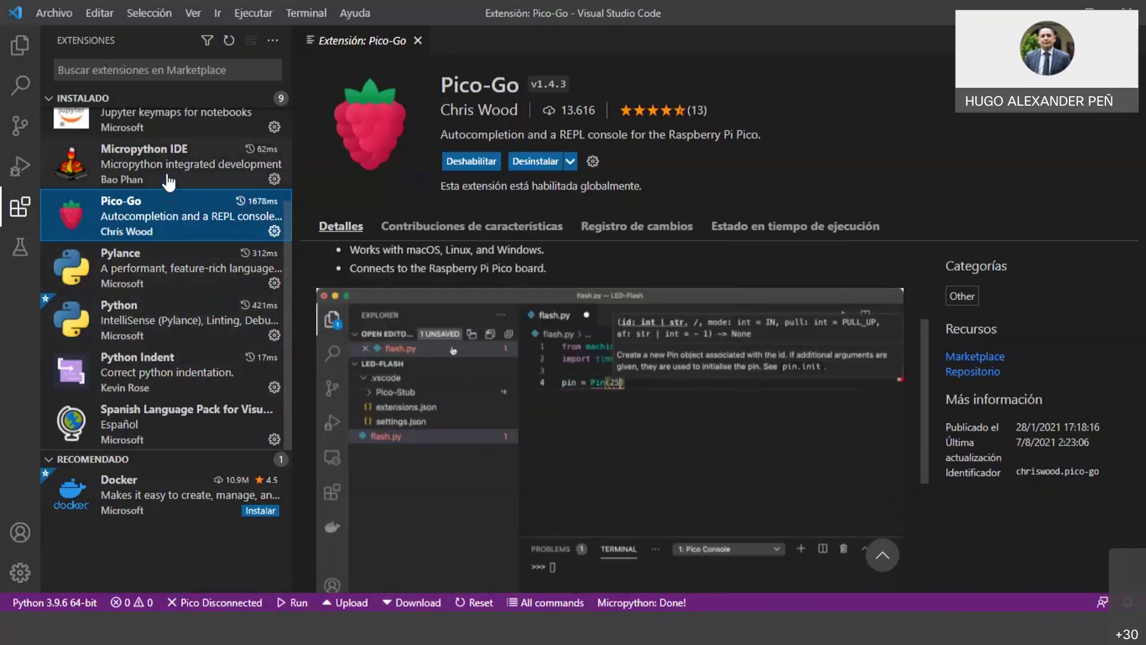
Search the Marketplace for "ard", browse the Arduino-related extensions, and clear the search
{"action": "left_click", "coordinate": [158, 71]}
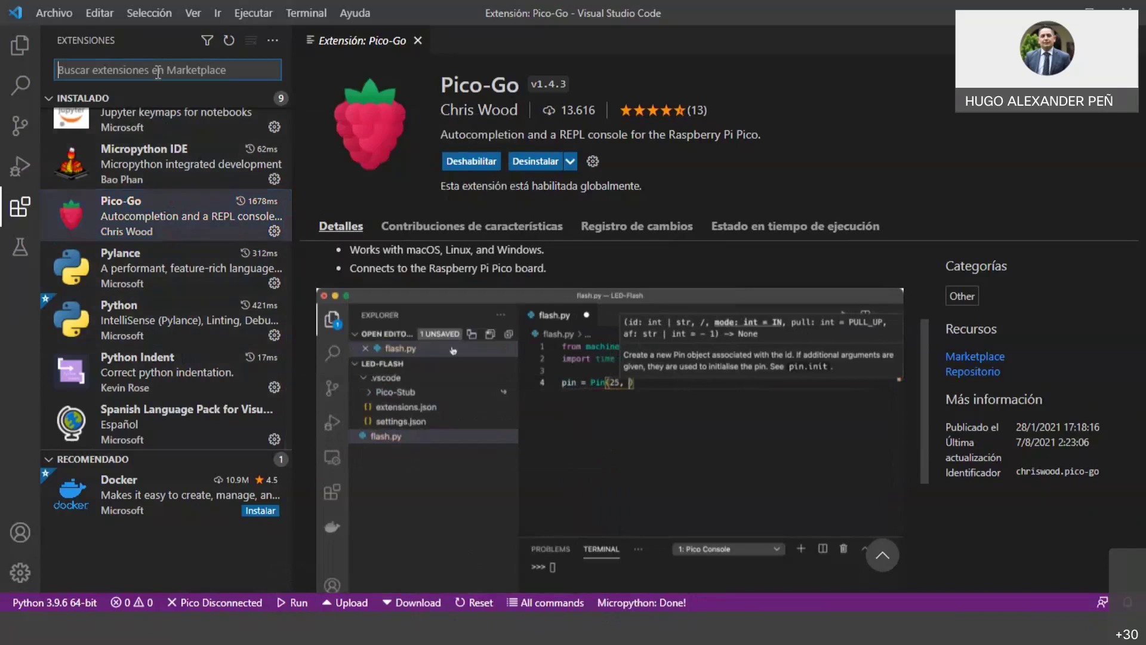
{"action": "type", "text": "ard"}
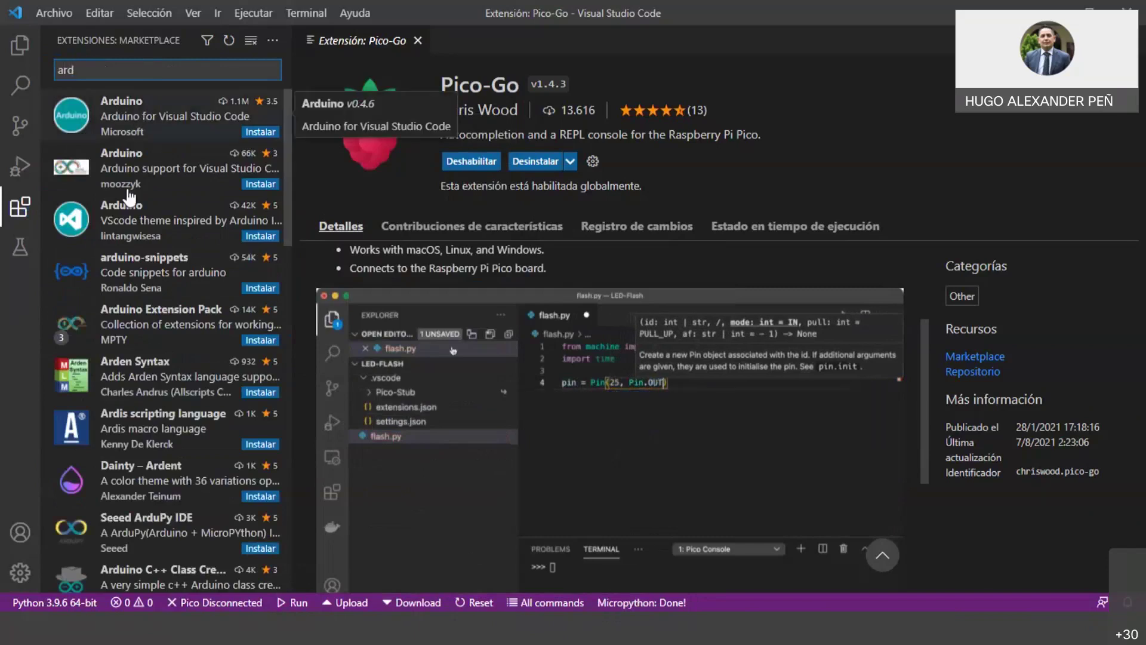
{"action": "scroll", "coordinate": [176, 361], "scroll_direction": "down", "scroll_amount": 3}
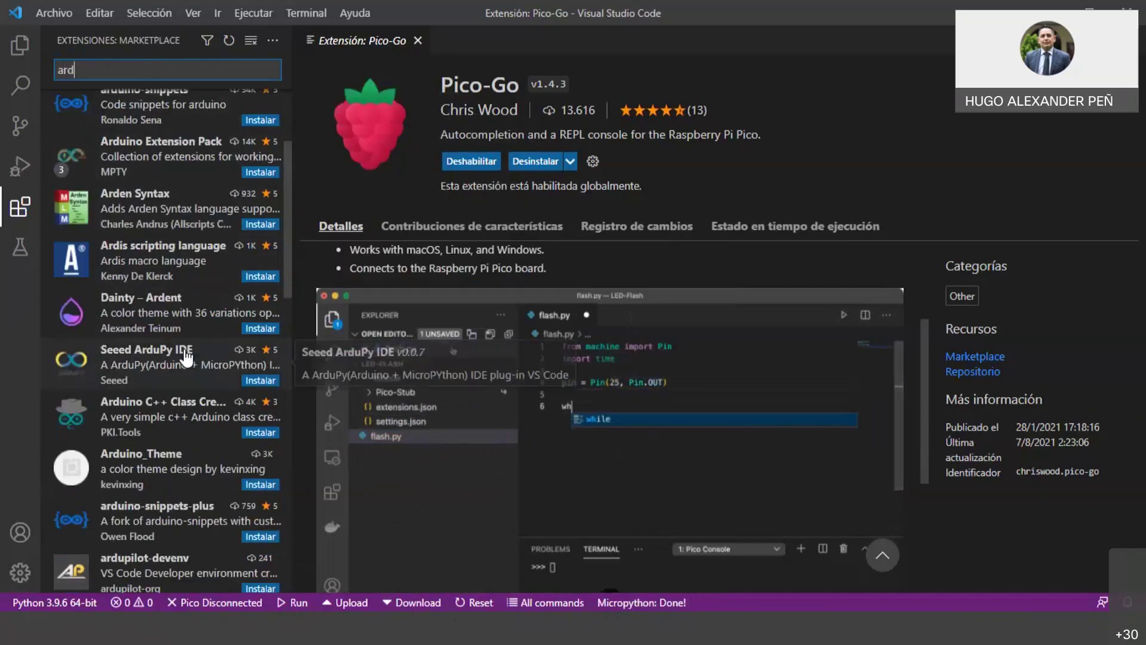
{"action": "scroll", "coordinate": [187, 356], "scroll_direction": "down", "scroll_amount": 5}
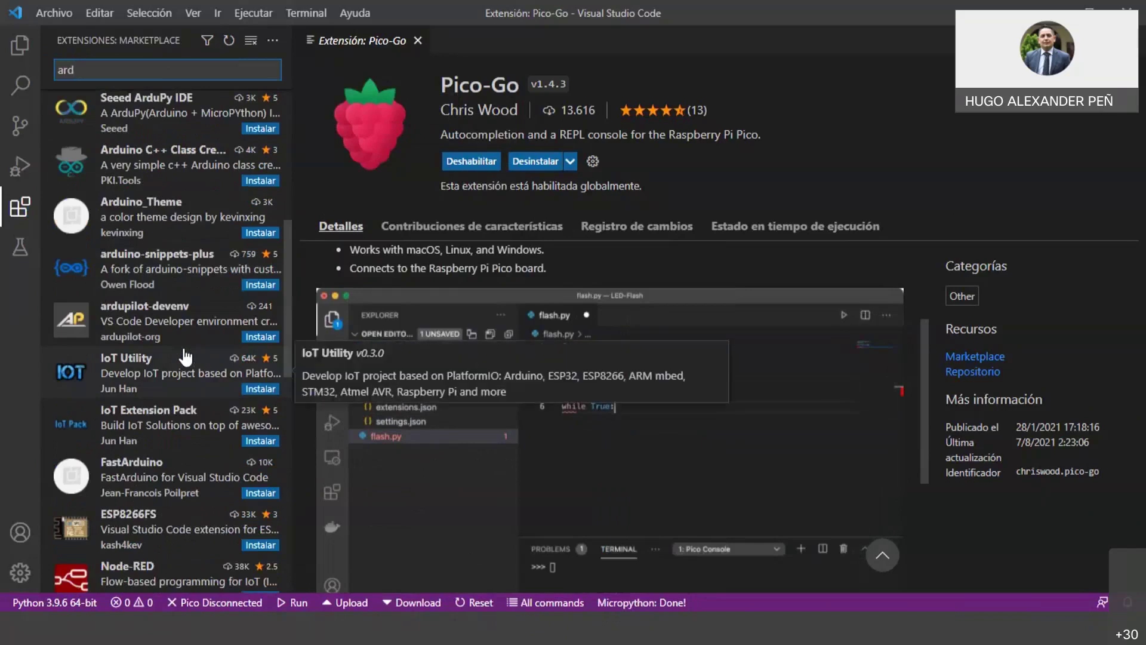
{"action": "scroll", "coordinate": [185, 346], "scroll_direction": "up", "scroll_amount": 8}
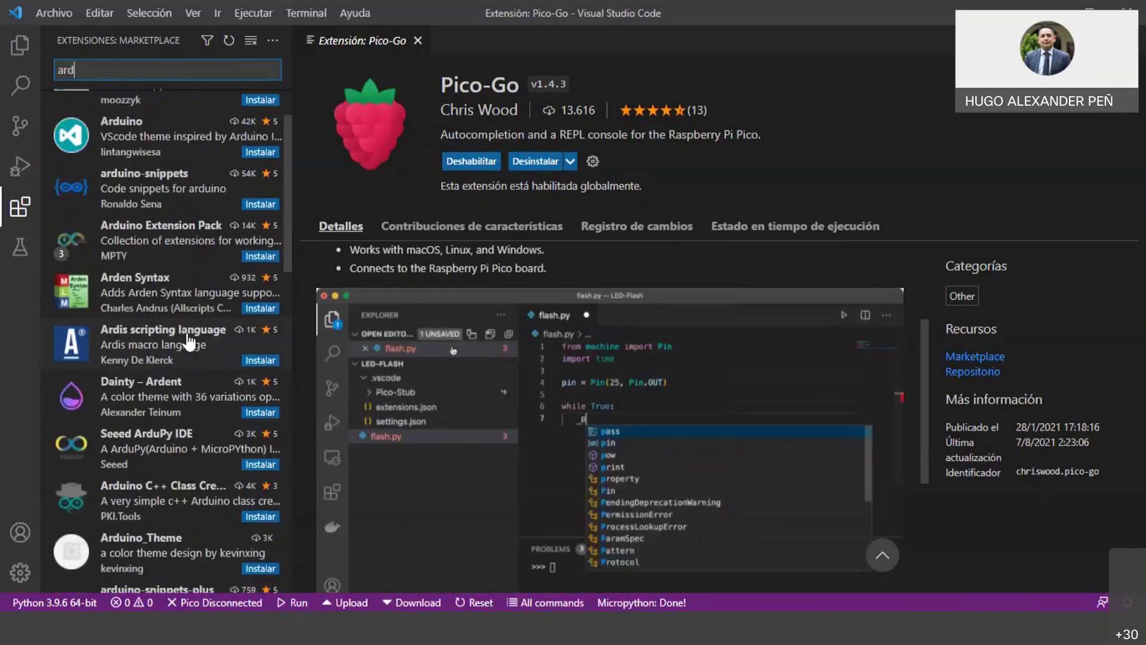
{"action": "key", "text": "BackSpace"}
{"action": "key", "text": "BackSpace"}
{"action": "key", "text": "BackSpace"}
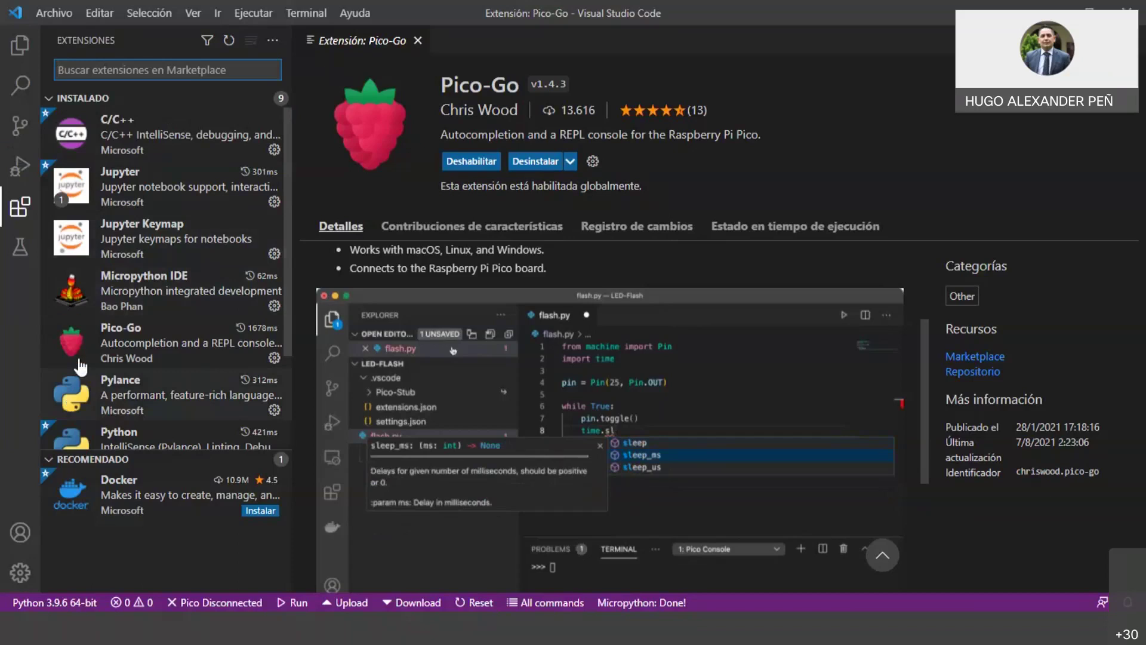
Hide the installed extensions list and close the Pico-Go details page
{"action": "scroll", "coordinate": [81, 368], "scroll_direction": "down", "scroll_amount": 2}
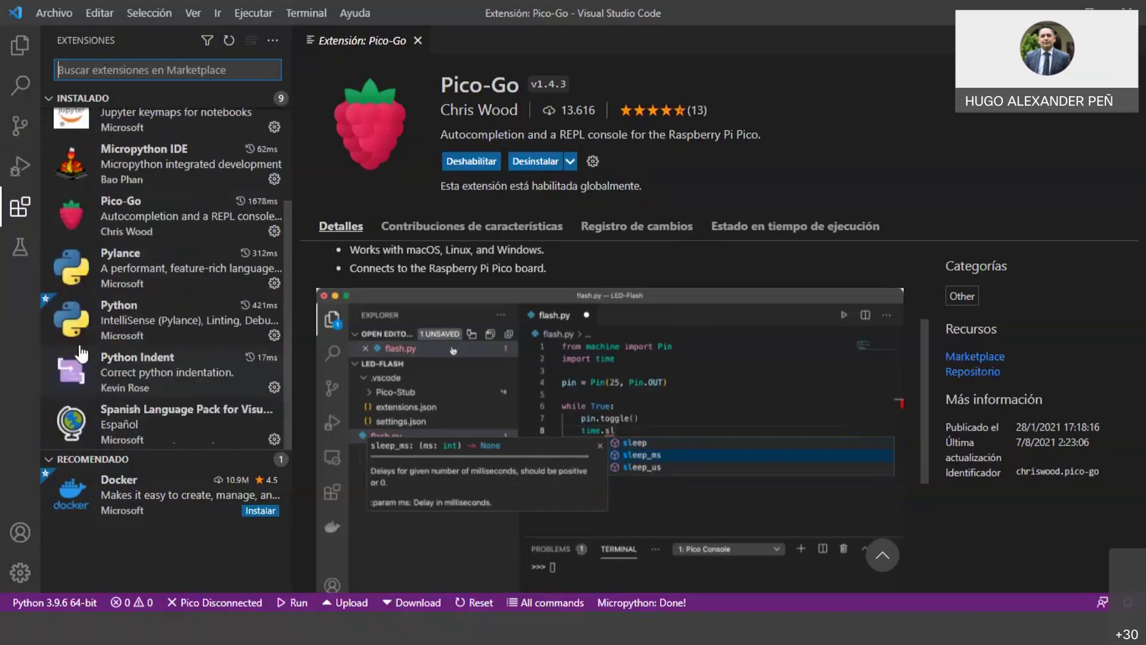
{"action": "left_click", "coordinate": [13, 212]}
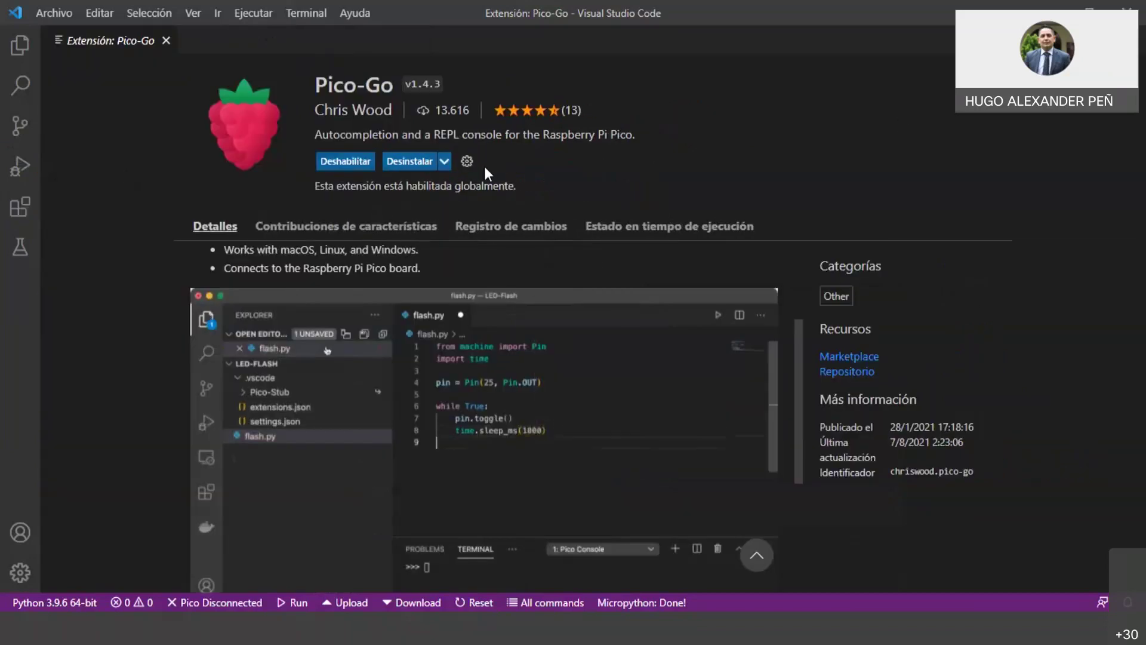
{"action": "left_click", "coordinate": [166, 39]}
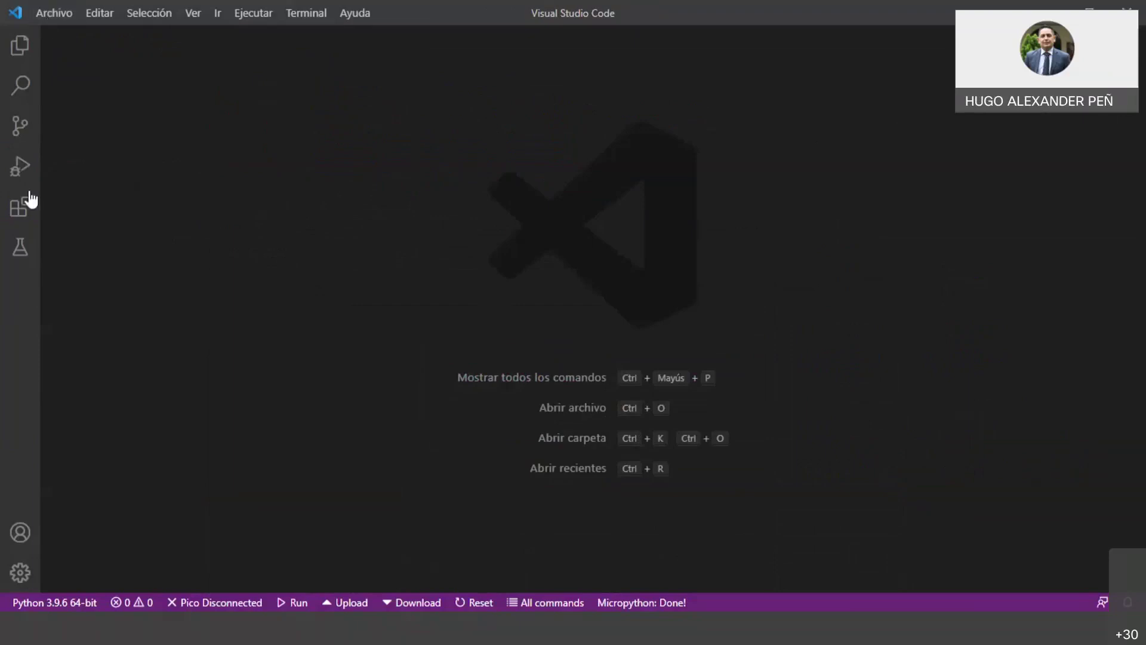
Reopen the installed extensions, read through the Spanish Language Pack details page, and close it
{"action": "left_click", "coordinate": [26, 216]}
{"action": "left_click", "coordinate": [153, 430]}
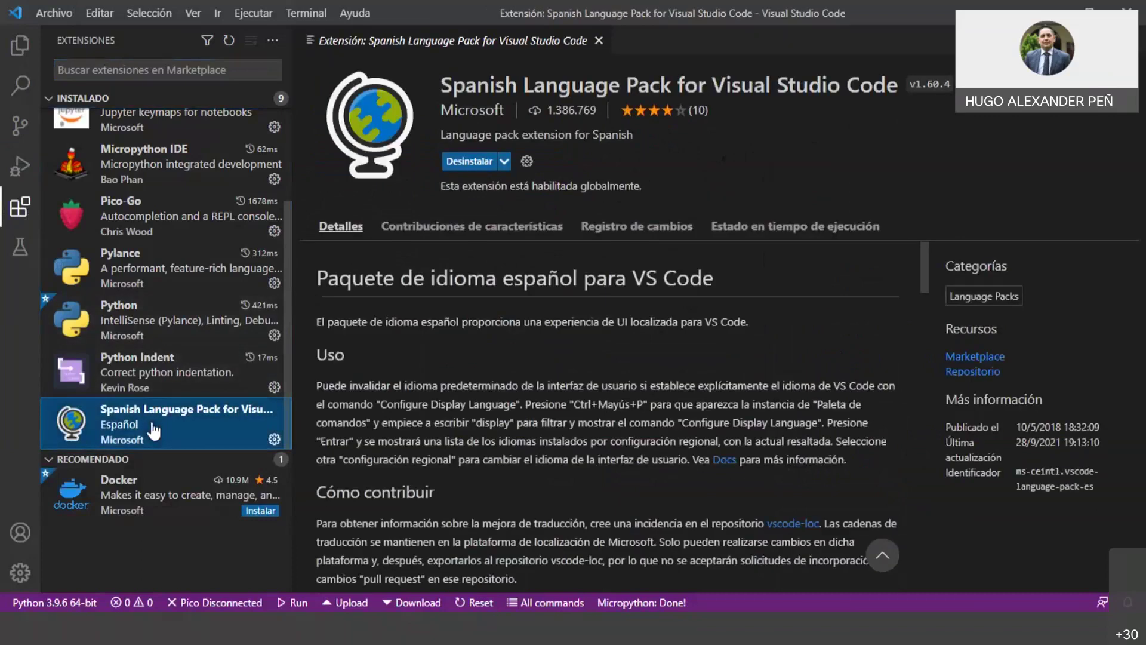
{"action": "scroll", "coordinate": [720, 382], "scroll_direction": "down", "scroll_amount": 4}
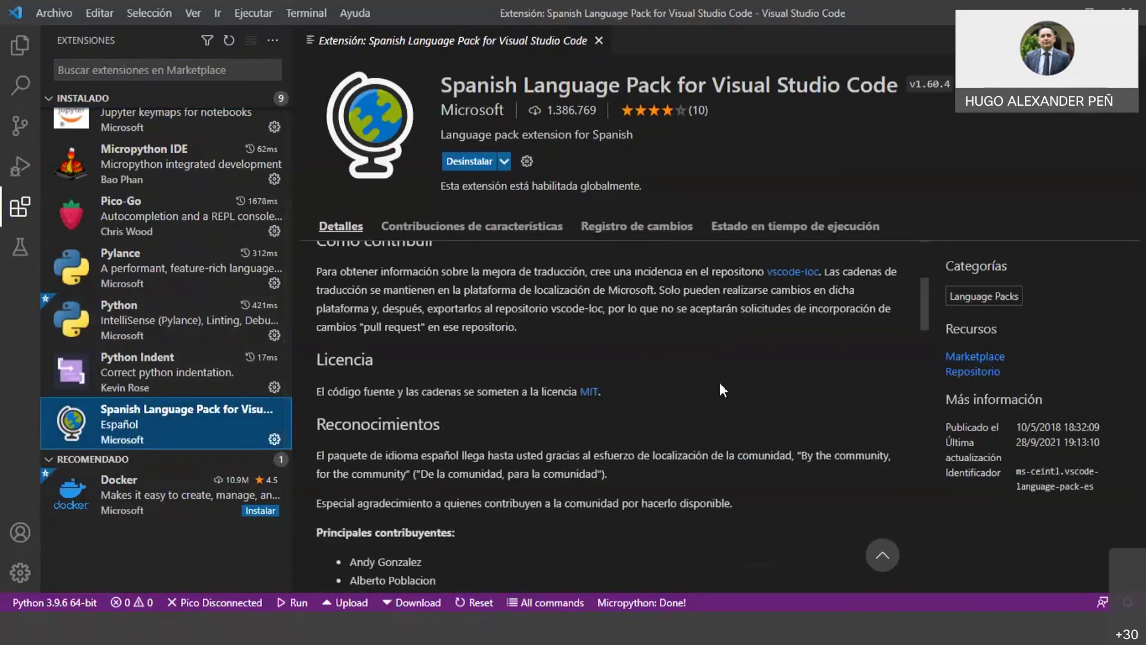
{"action": "scroll", "coordinate": [719, 382], "scroll_direction": "down", "scroll_amount": 15}
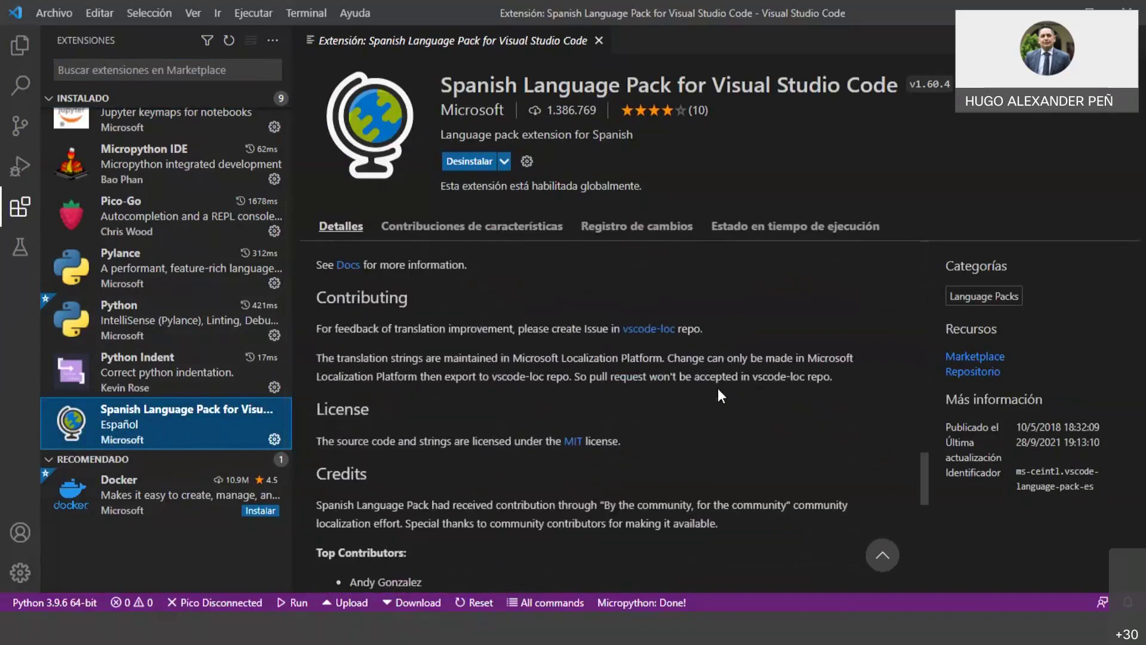
{"action": "scroll", "coordinate": [717, 388], "scroll_direction": "down", "scroll_amount": 7}
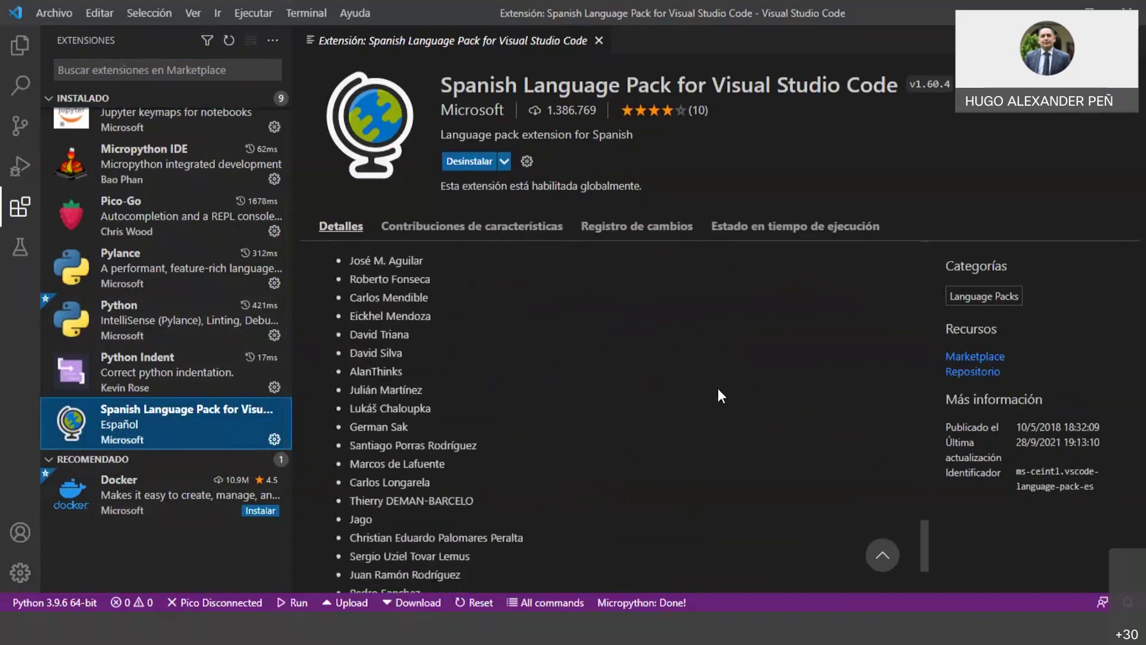
{"action": "scroll", "coordinate": [717, 388], "scroll_direction": "up", "scroll_amount": 20}
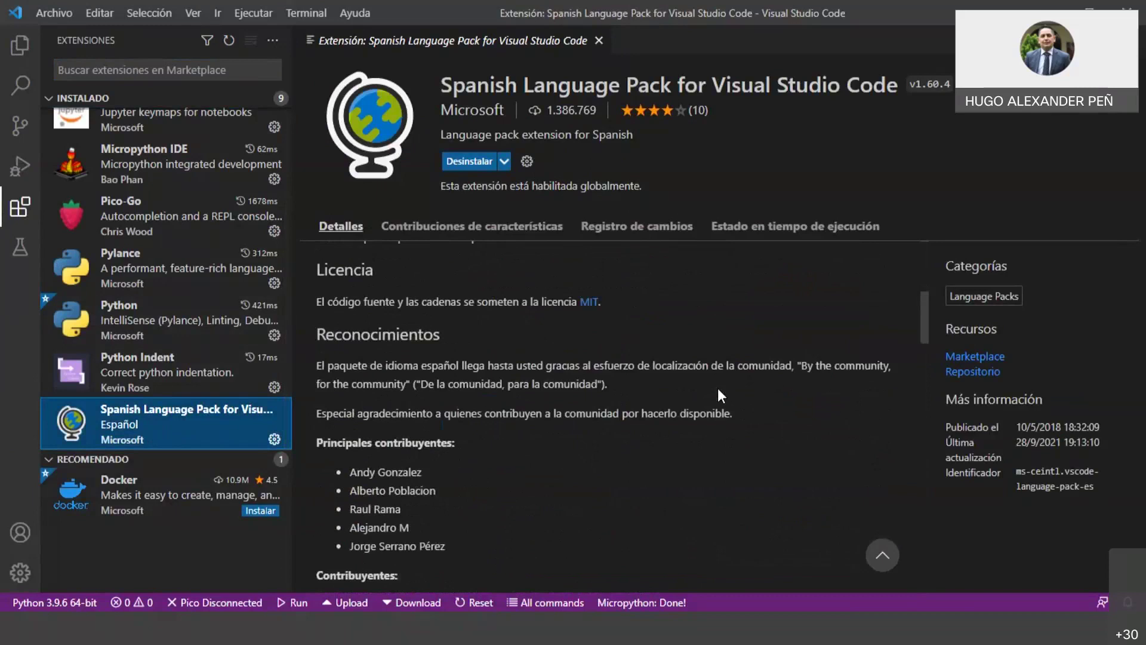
{"action": "scroll", "coordinate": [487, 345], "scroll_direction": "up", "scroll_amount": 5}
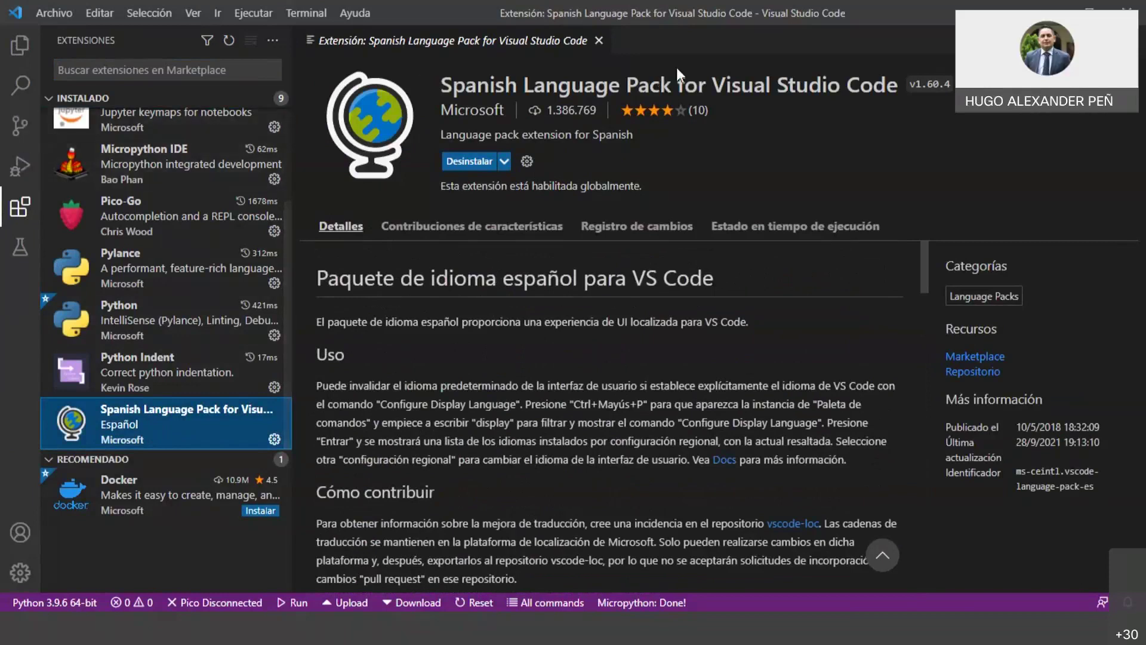
{"action": "left_click", "coordinate": [598, 40]}
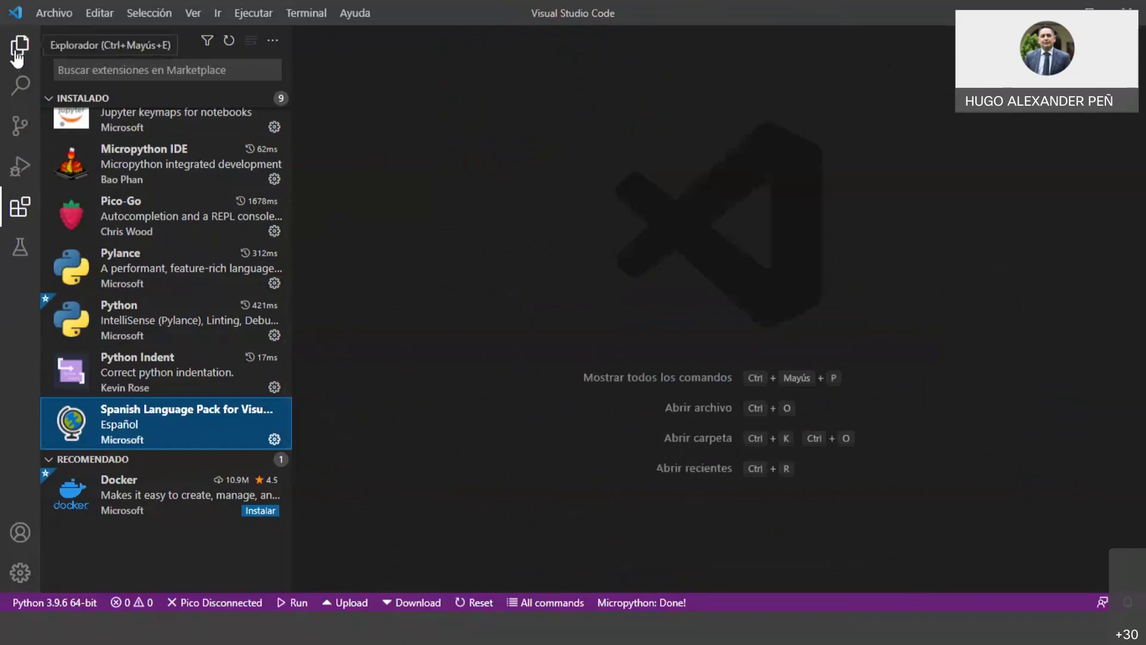
{"action": "left_click", "coordinate": [627, 266]}
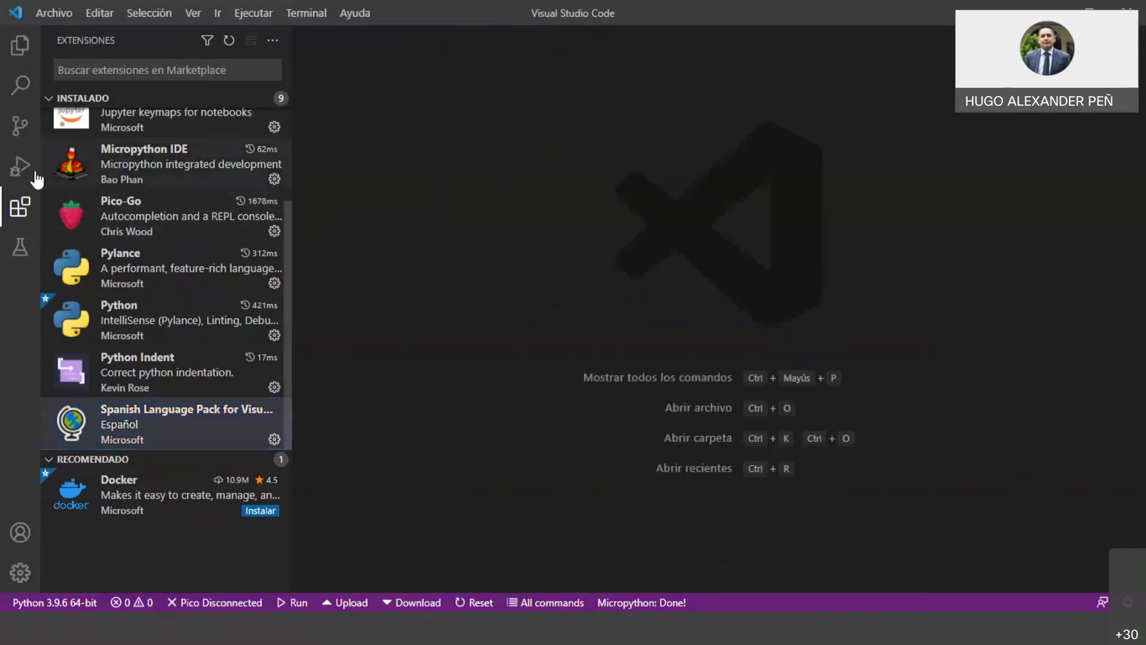
Open the installed Python extension's details page, close it, and hide the side bar
{"action": "left_click", "coordinate": [18, 45]}
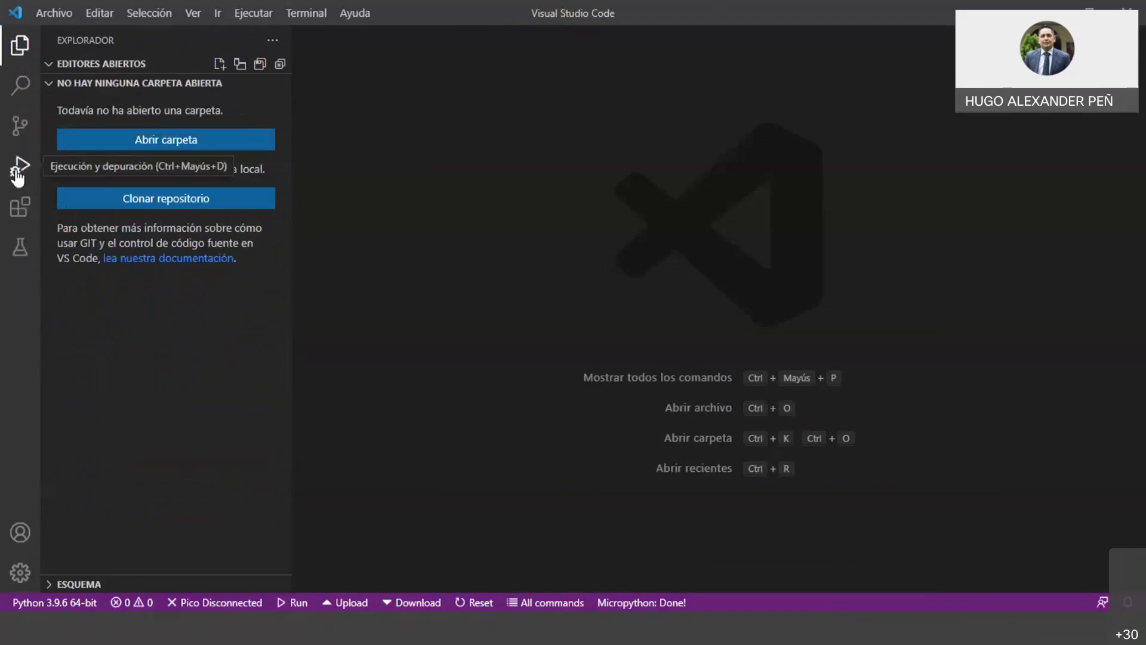
{"action": "left_click", "coordinate": [21, 212]}
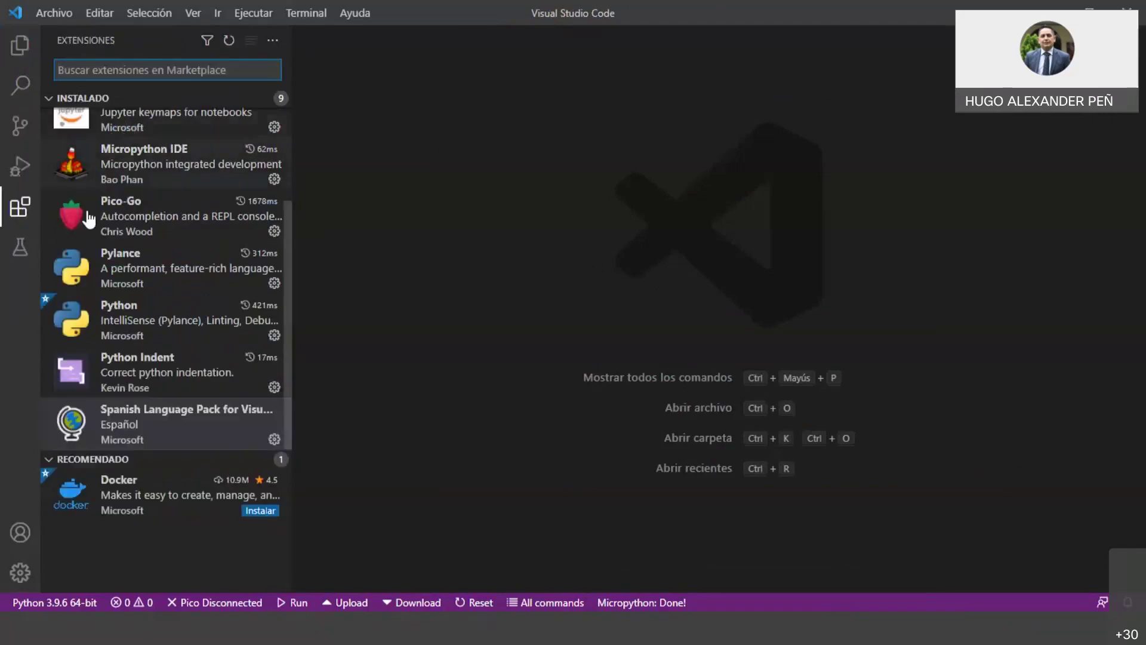
{"action": "left_click", "coordinate": [112, 312]}
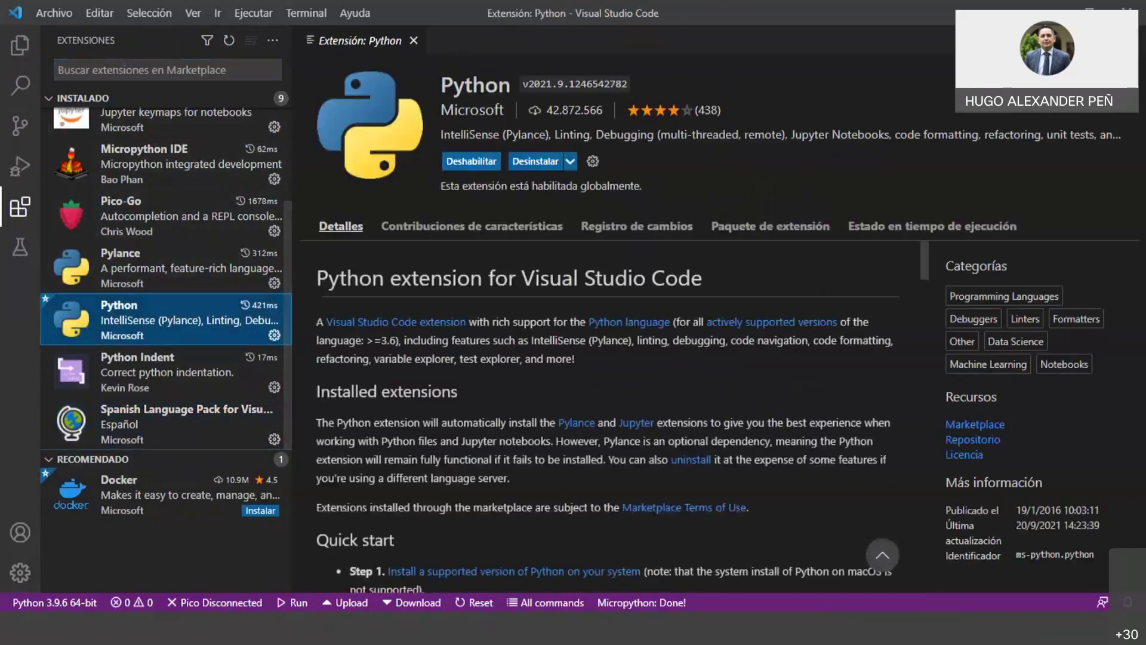
{"action": "left_click", "coordinate": [414, 41]}
{"action": "left_click", "coordinate": [20, 49]}
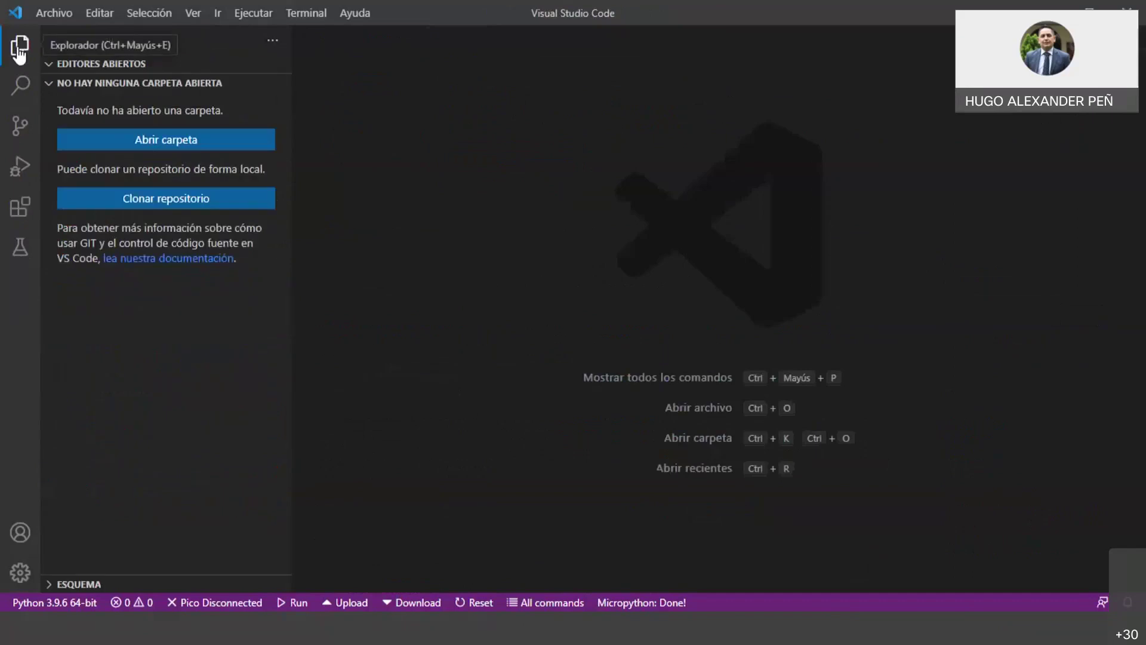
{"action": "left_click", "coordinate": [19, 48]}
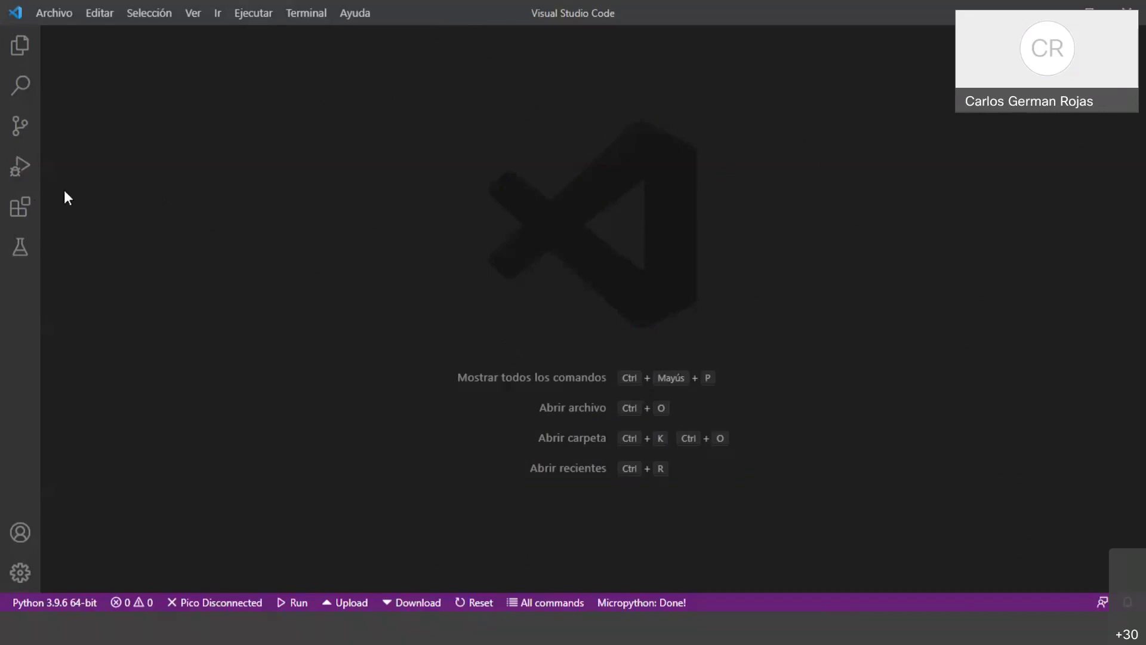
Reopen the installed Python extension's details page and highlight its "Python extension for Visual Studio Code" heading
{"action": "left_click", "coordinate": [30, 213]}
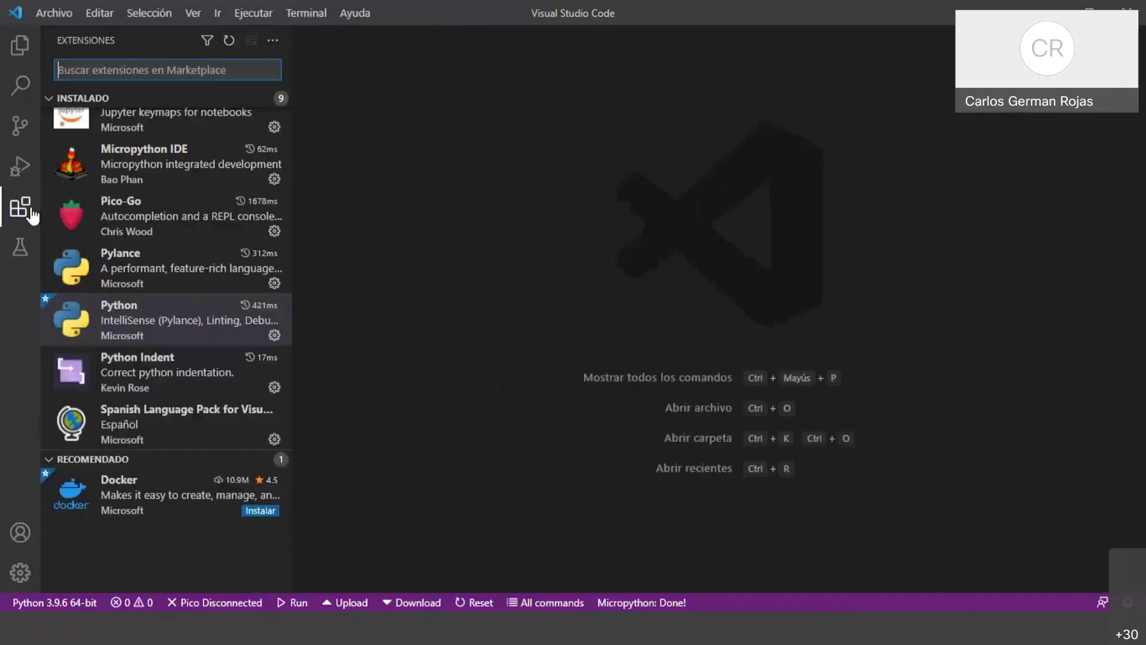
{"action": "left_click", "coordinate": [171, 332]}
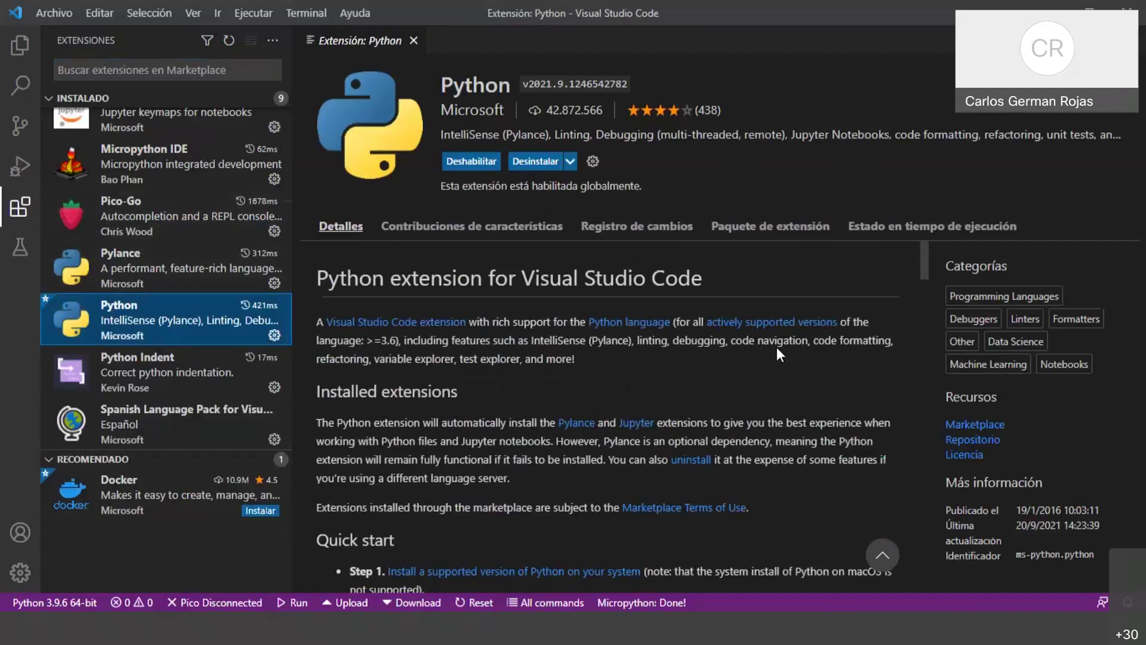
{"action": "left_click_drag", "start_coordinate": [315, 280], "coordinate": [713, 281]}
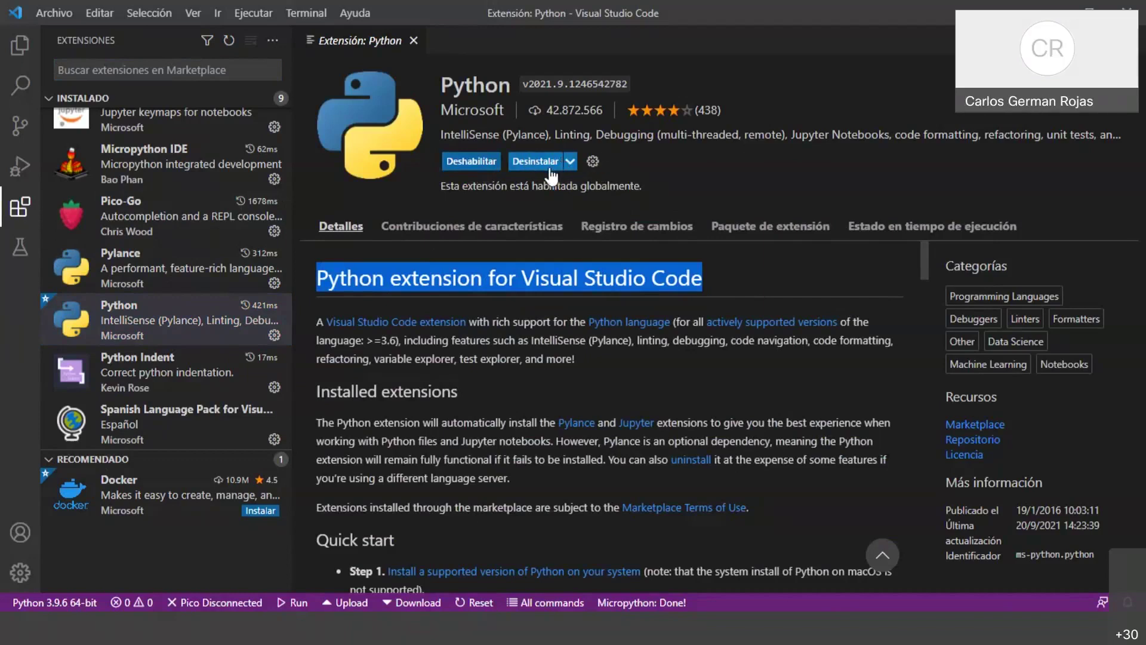
Search the Marketplace for "python" and select Microsoft's Python extension in the results
{"action": "left_click", "coordinate": [148, 71]}
{"action": "type", "text": "python"}
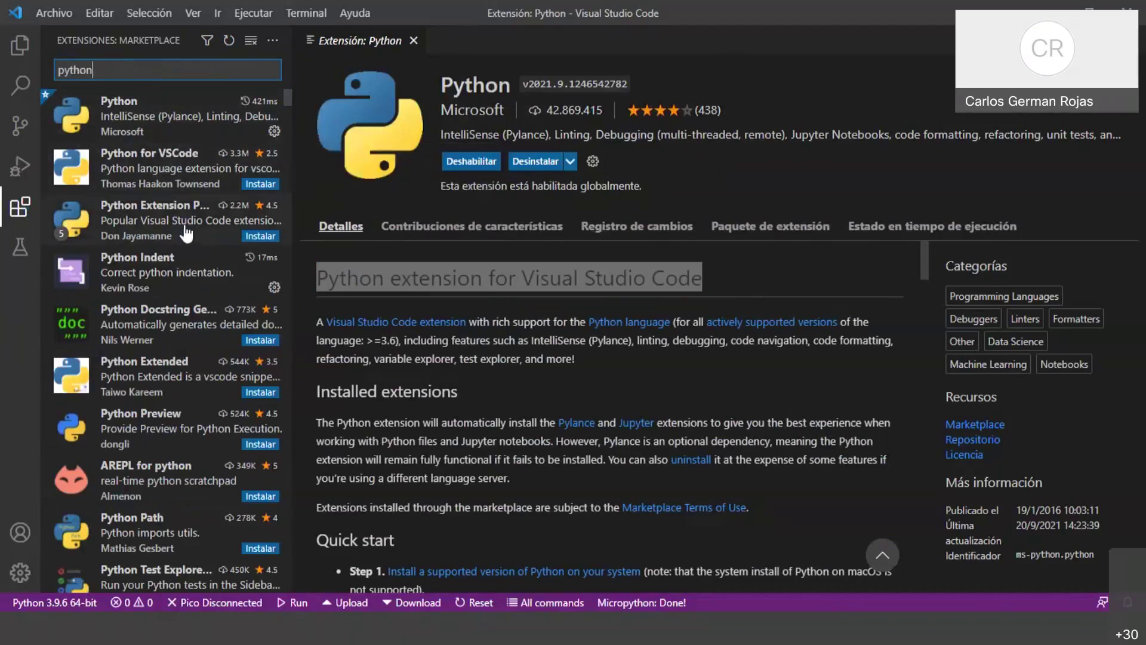
{"action": "left_click", "coordinate": [171, 118]}
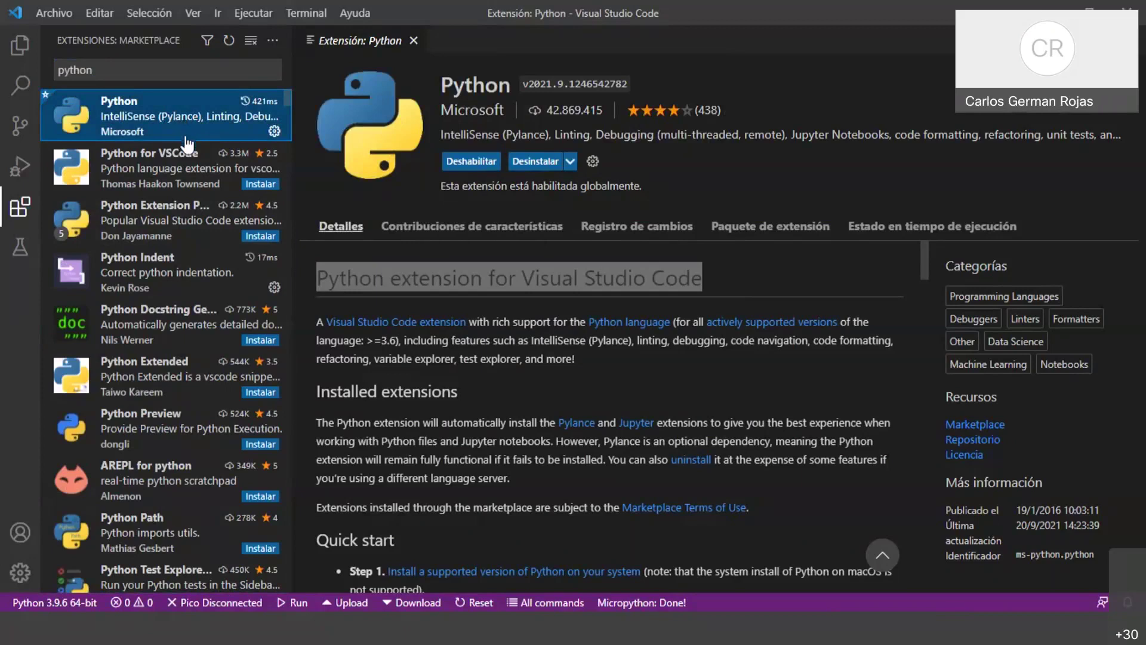
{"action": "mouse_move", "coordinate": [185, 138]}
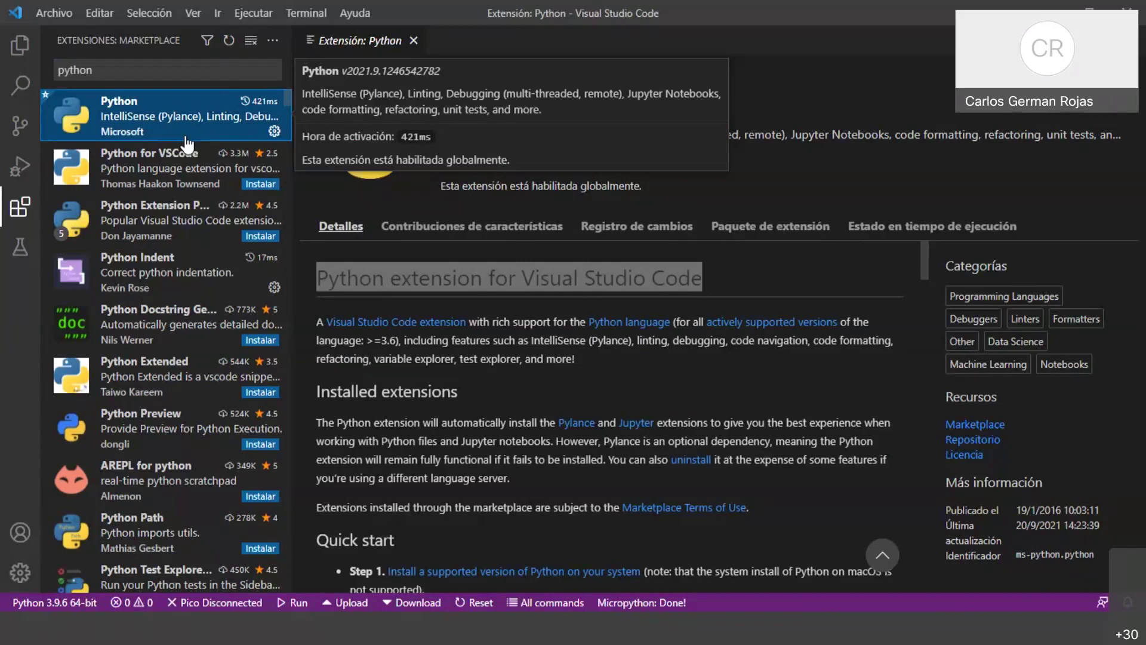
Close the Python extension's details page and collapse the side bar
{"action": "left_click", "coordinate": [413, 40]}
{"action": "left_click", "coordinate": [19, 44]}
{"action": "left_click", "coordinate": [20, 45]}
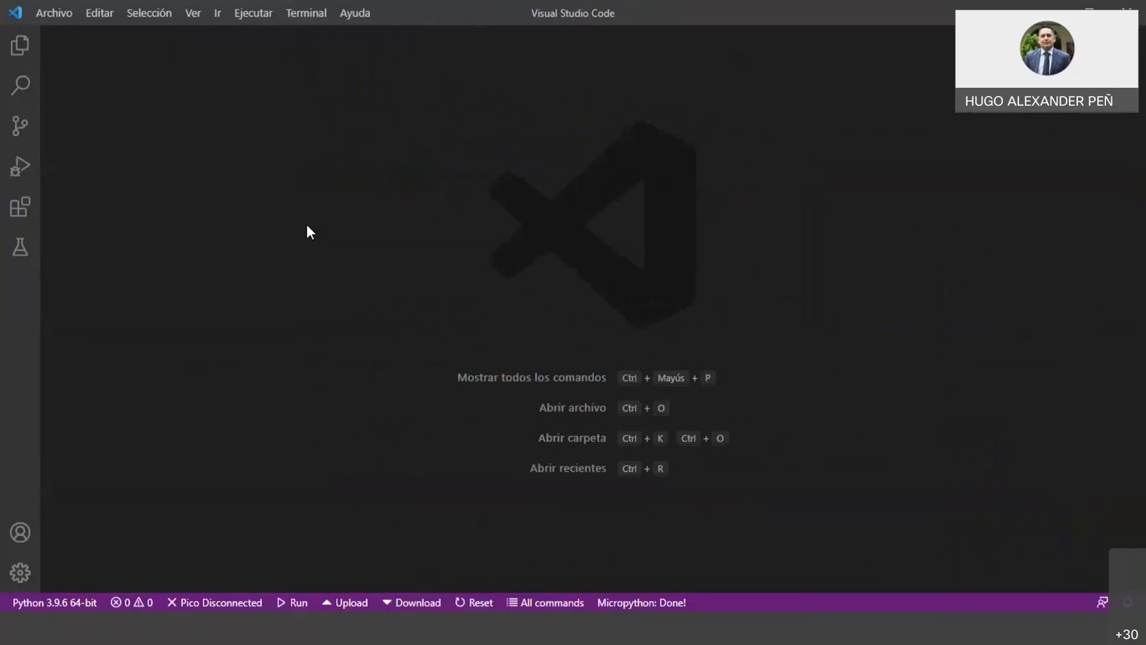
Open a new PowerShell terminal and enlarge its panel upward
{"action": "left_click", "coordinate": [293, 18]}
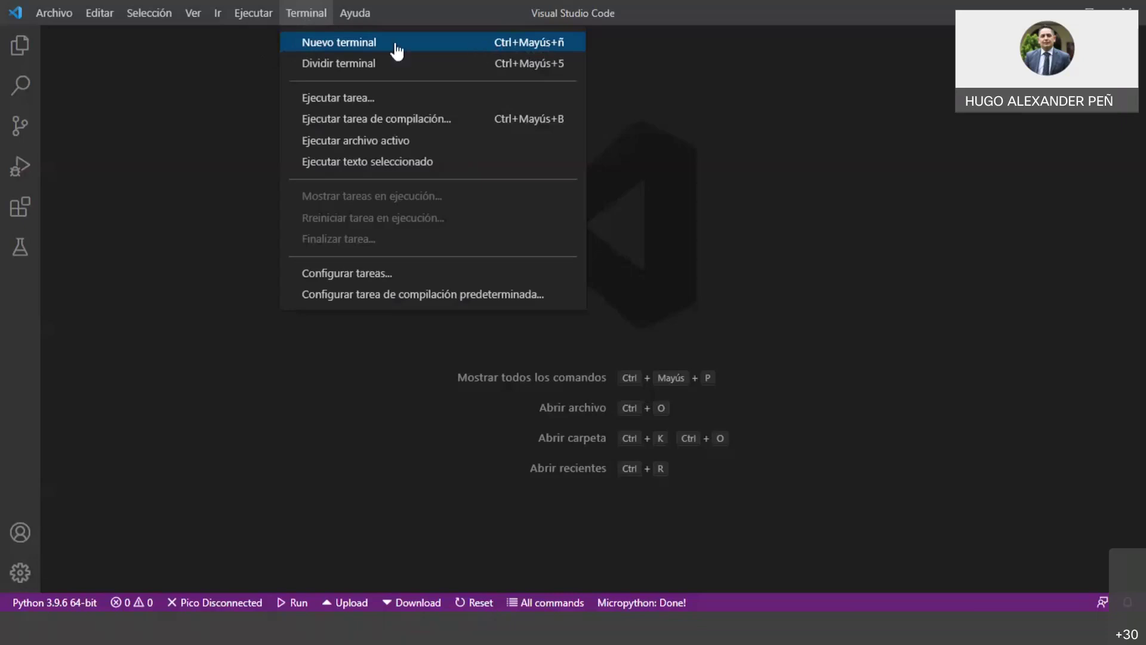
{"action": "left_click", "coordinate": [338, 42]}
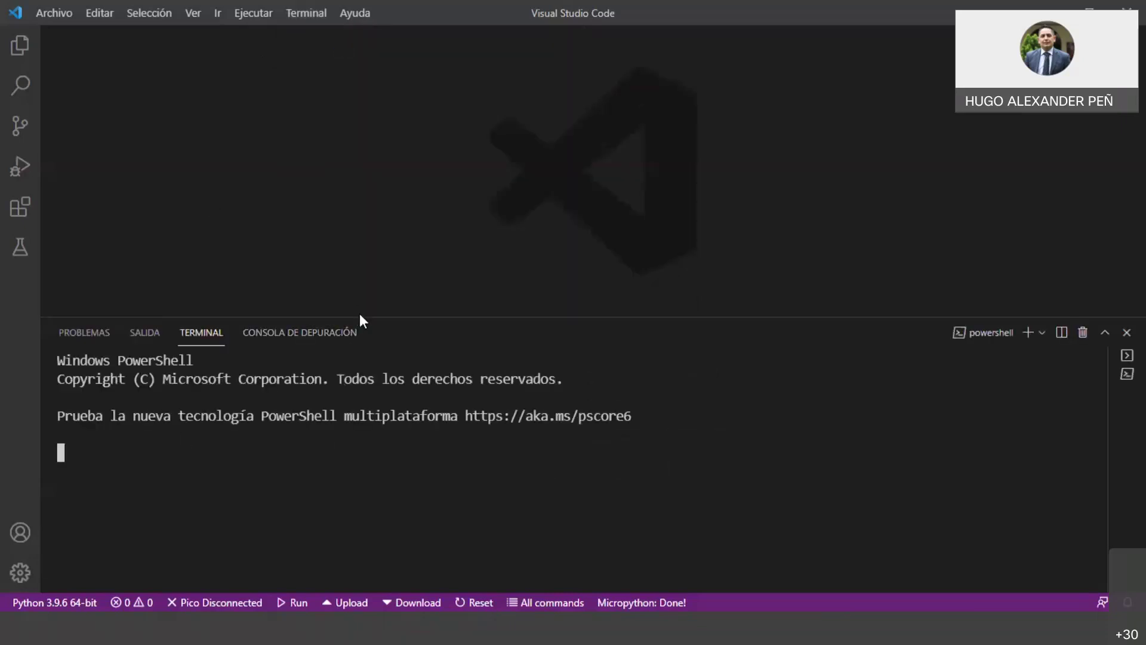
{"action": "left_click_drag", "start_coordinate": [375, 317], "coordinate": [382, 245]}
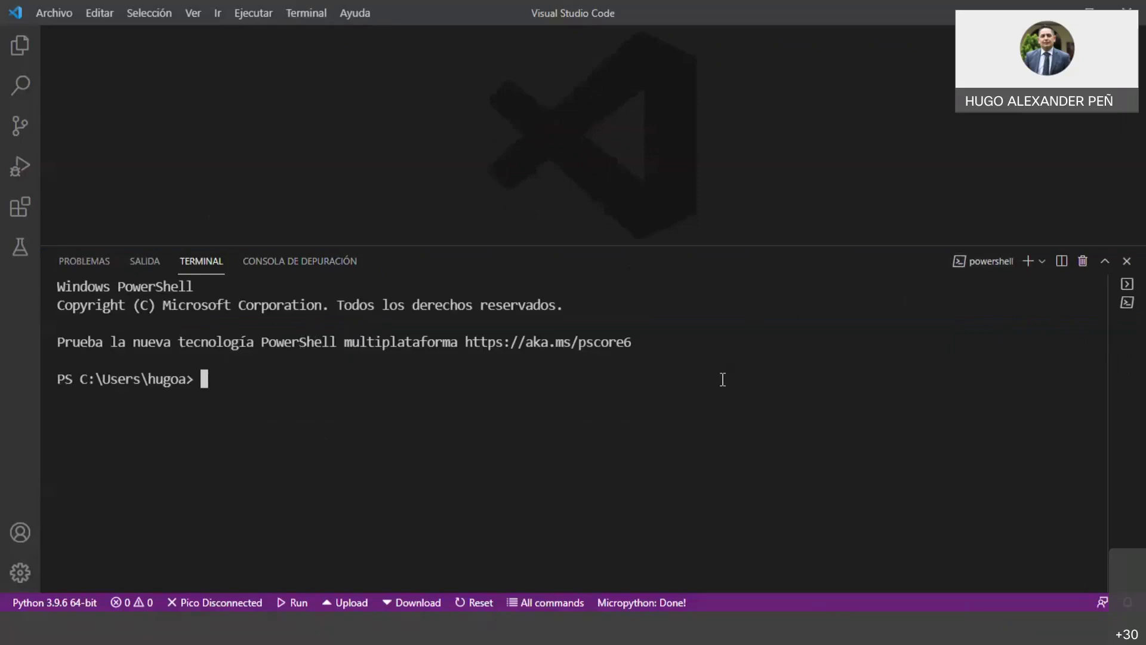
Move the terminal up two directory levels to the C:\ root with cd.
{"action": "type", "text": "cd"}
{"action": "key", "text": "BackSpace"}
{"action": "type", "text": ".."}
{"action": "key", "text": "Return"}
{"action": "type", "text": "c"}
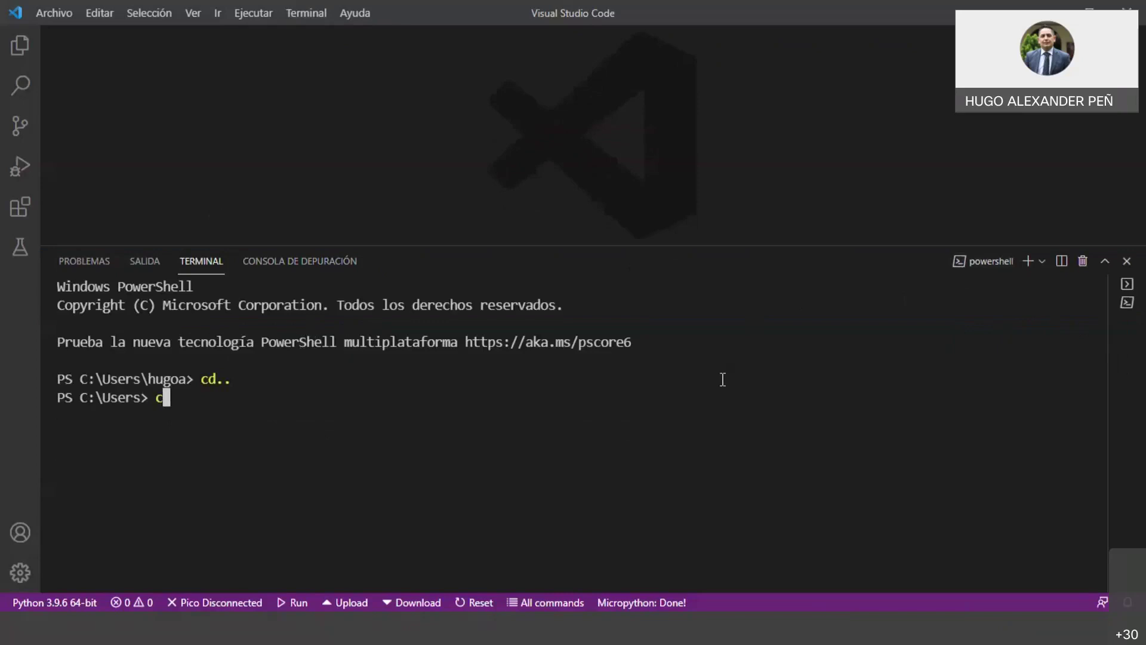
{"action": "type", "text": "d.."}
{"action": "key", "text": "Return"}
Create a directory named cisco in the C:\ root with mkdir, and highlight that command in a slightly shorter terminal panel
{"action": "type", "text": "mkdir "}
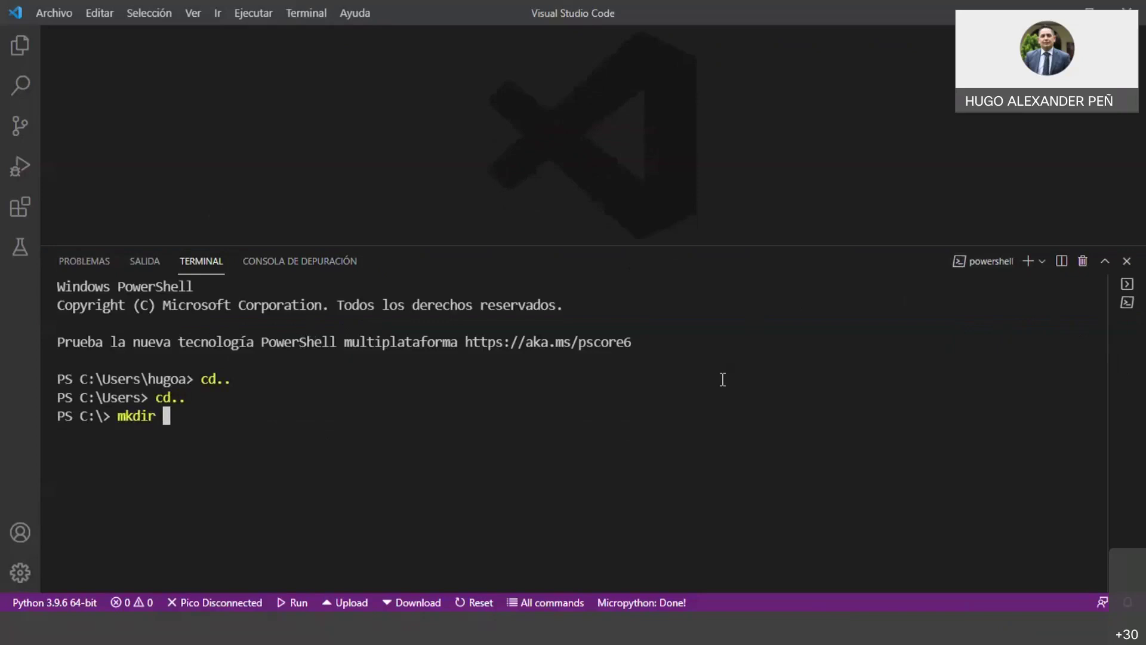
{"action": "type", "text": "cisco"}
{"action": "key", "text": "Return"}
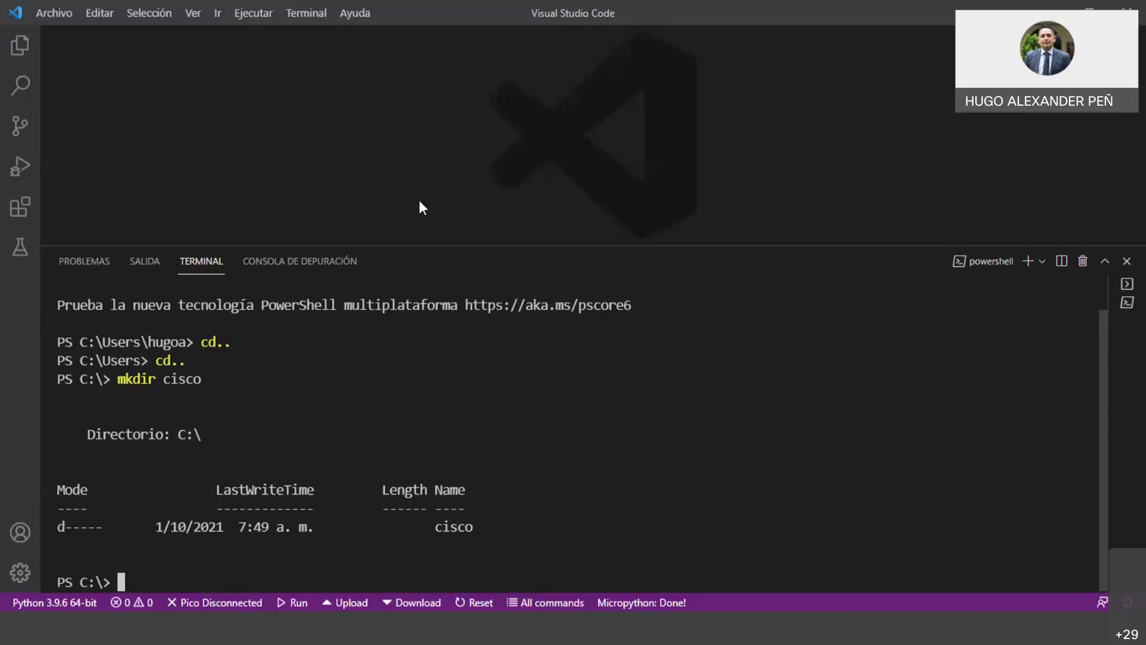
{"action": "left_click_drag", "start_coordinate": [391, 245], "coordinate": [396, 279]}
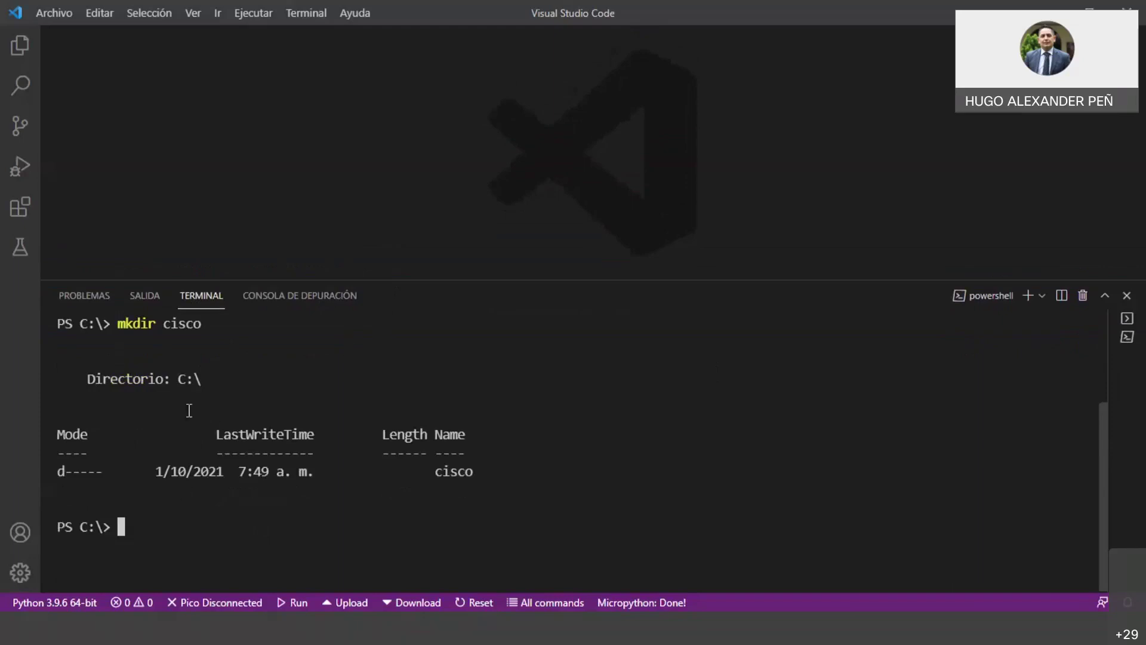
{"action": "left_click_drag", "start_coordinate": [224, 326], "coordinate": [58, 326]}
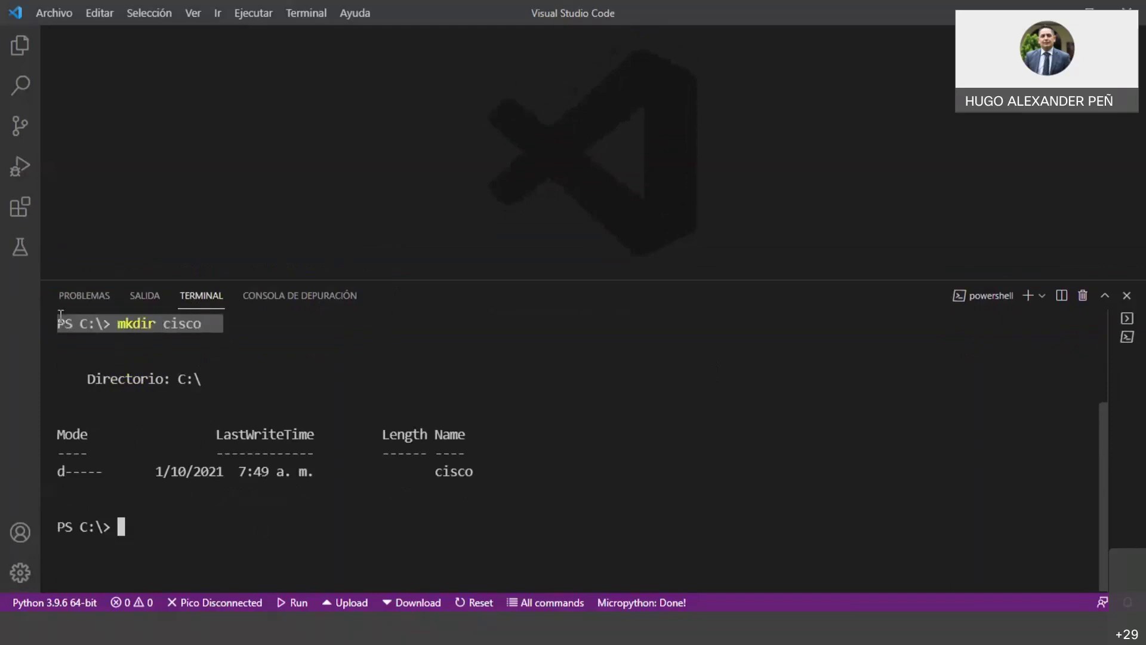
Open the cisco folder from the C: drive as the working folder in the Explorer
{"action": "left_click", "coordinate": [20, 47]}
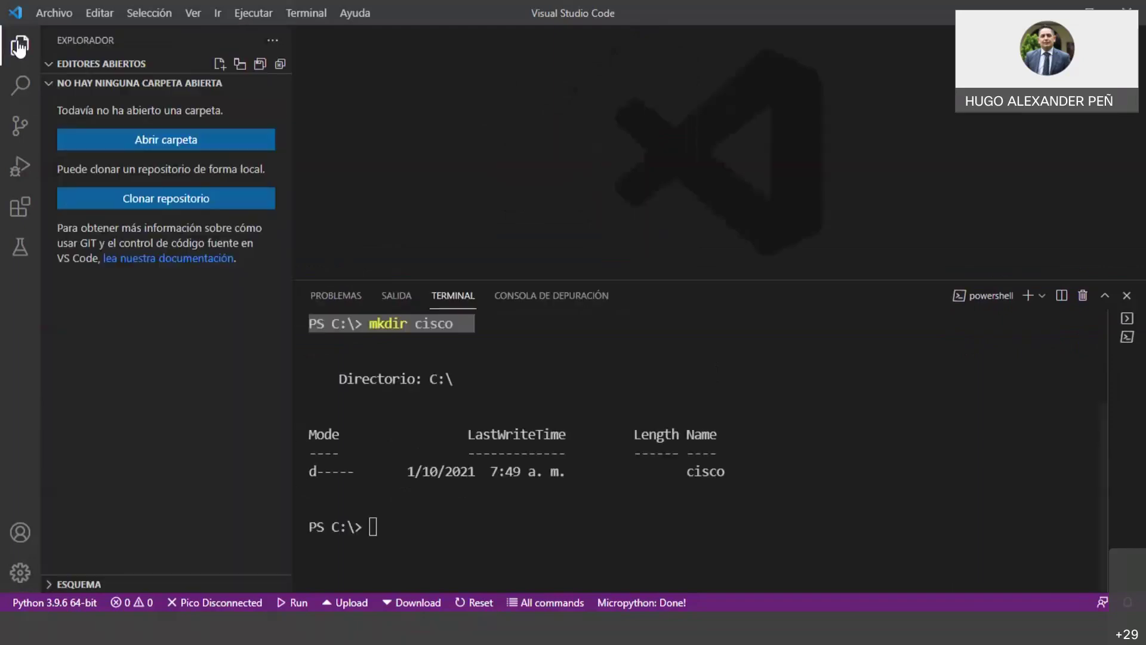
{"action": "left_click", "coordinate": [179, 146]}
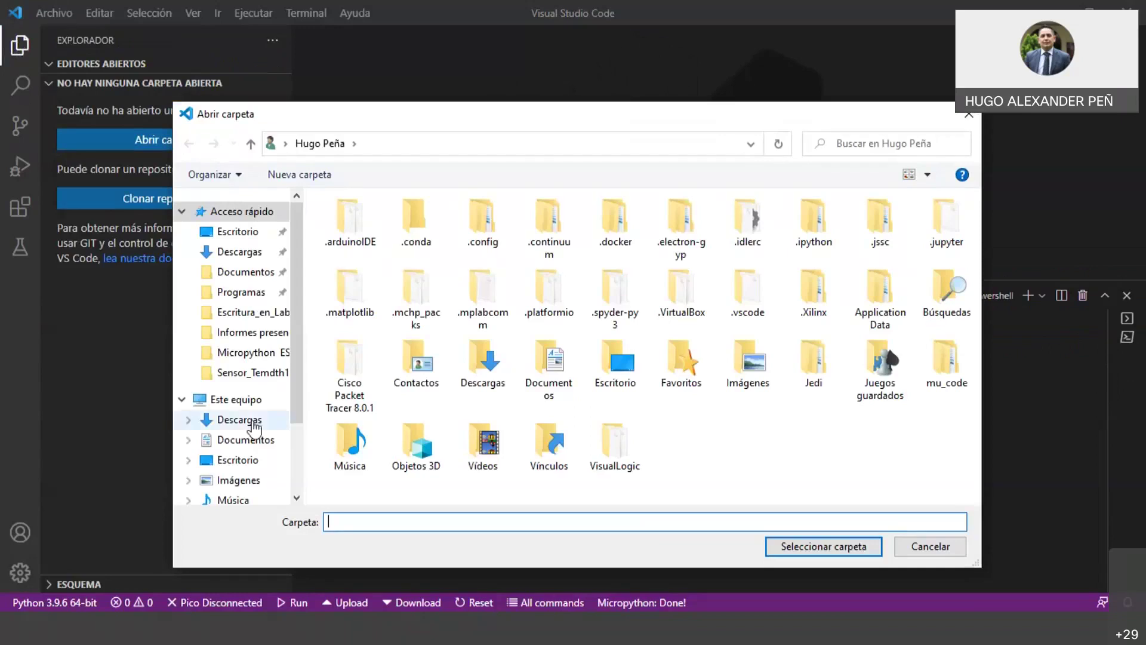
{"action": "left_click", "coordinate": [251, 400]}
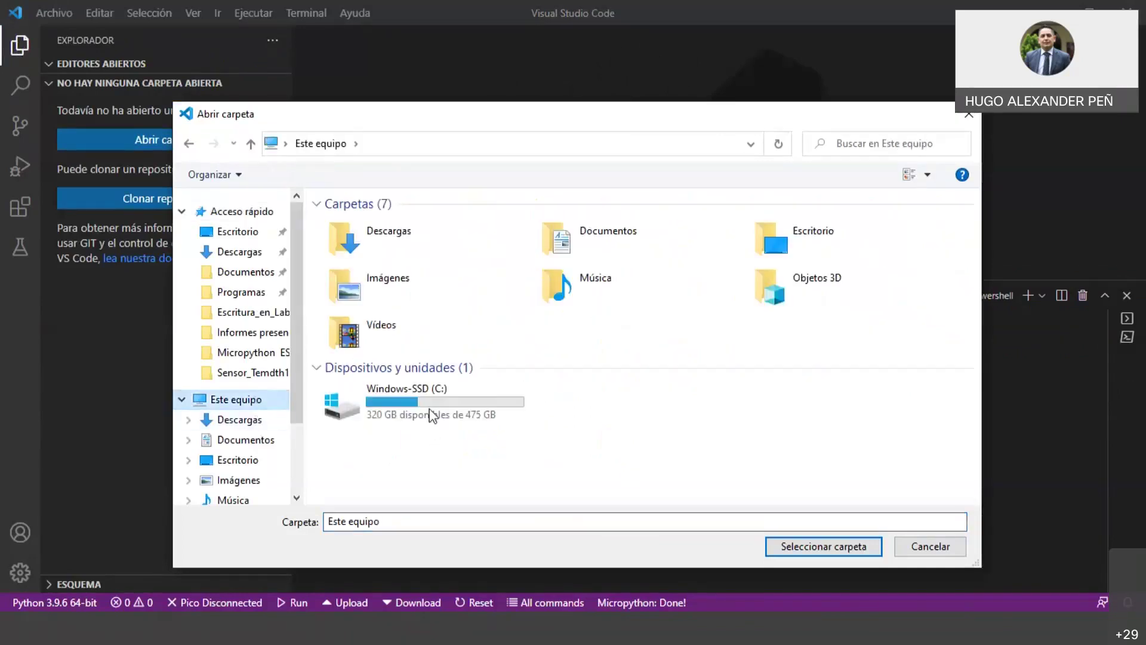
{"action": "double_click", "coordinate": [433, 415]}
{"action": "left_click", "coordinate": [357, 260]}
{"action": "left_click", "coordinate": [785, 546]}
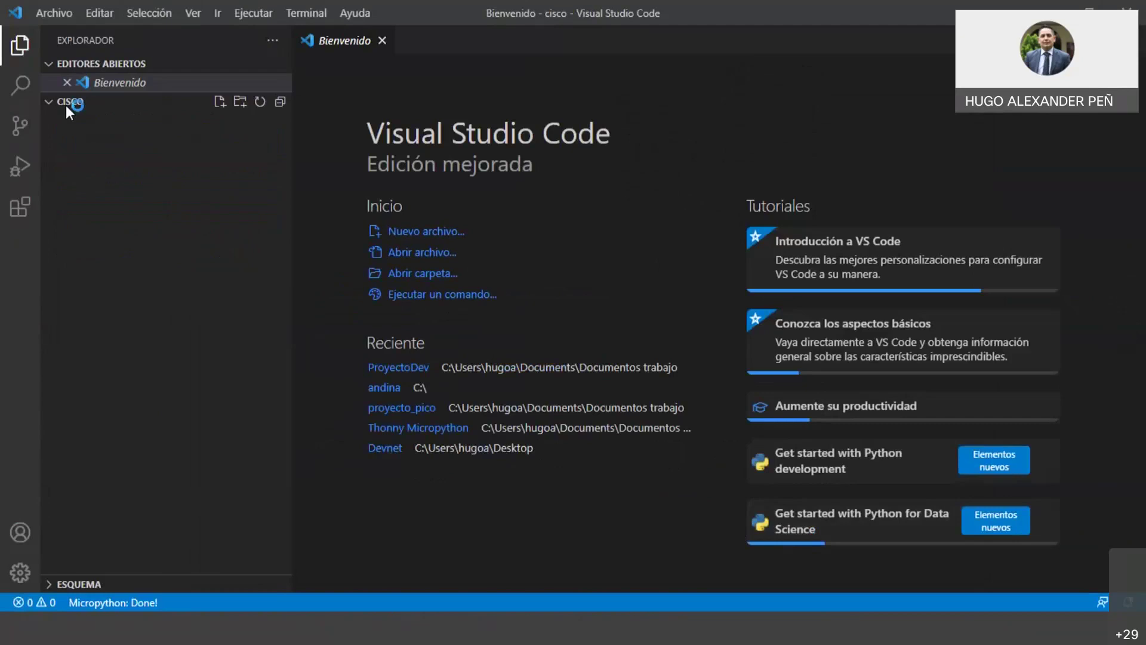
Open a new terminal in the cisco folder and narrow the Explorer side bar
{"action": "left_click", "coordinate": [295, 14]}
{"action": "left_click", "coordinate": [312, 43]}
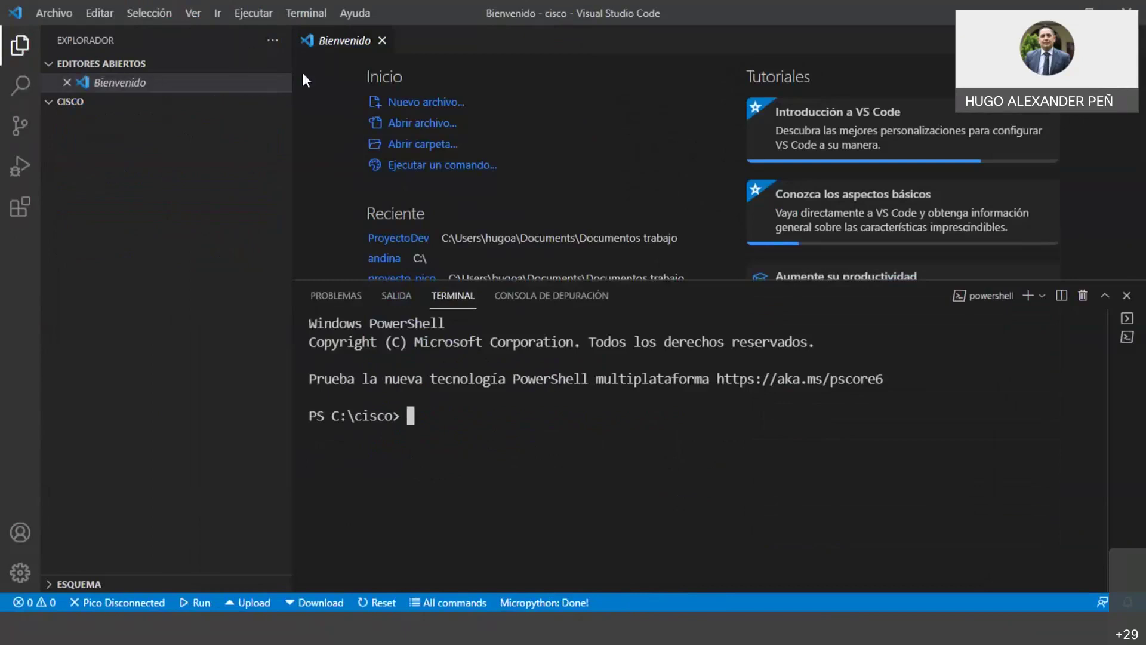
{"action": "left_click_drag", "start_coordinate": [292, 68], "coordinate": [238, 66]}
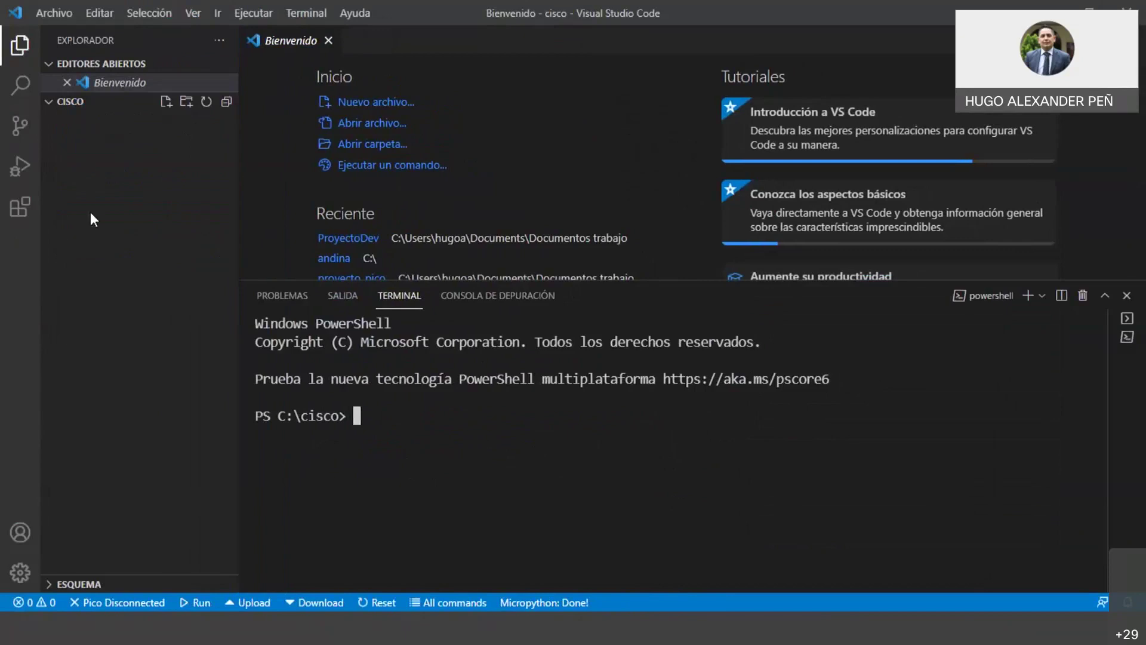
{"action": "left_click_drag", "start_coordinate": [235, 120], "coordinate": [220, 125]}
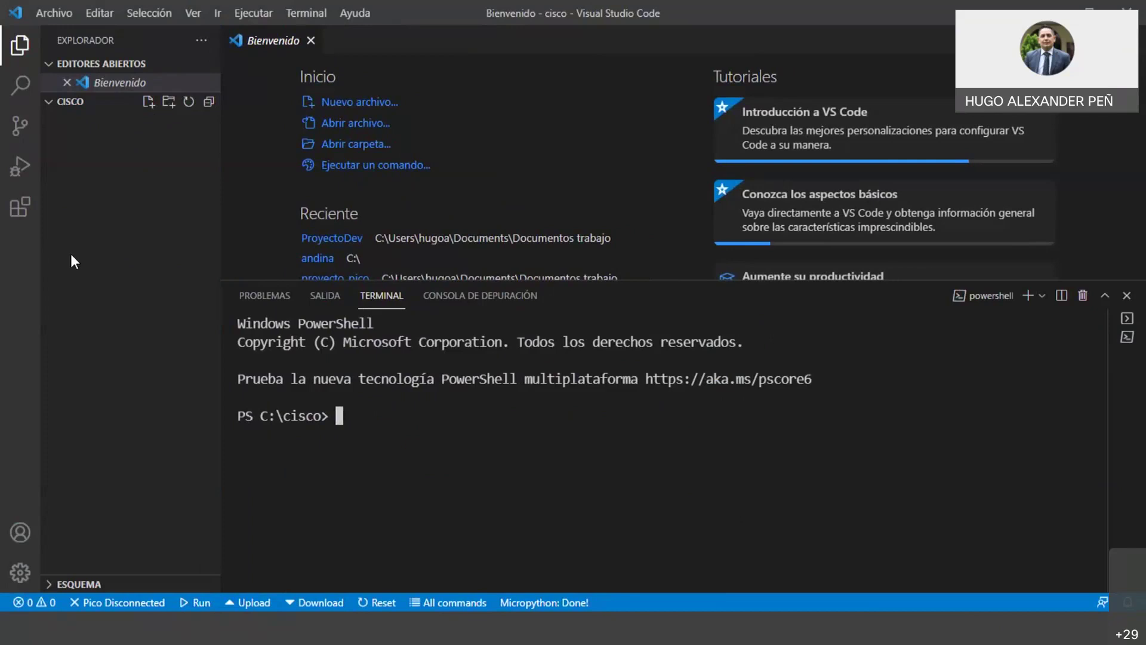
Run py -v in the terminal and return to the start of its output
{"action": "type", "text": "py -V"}
{"action": "key", "text": "Return"}
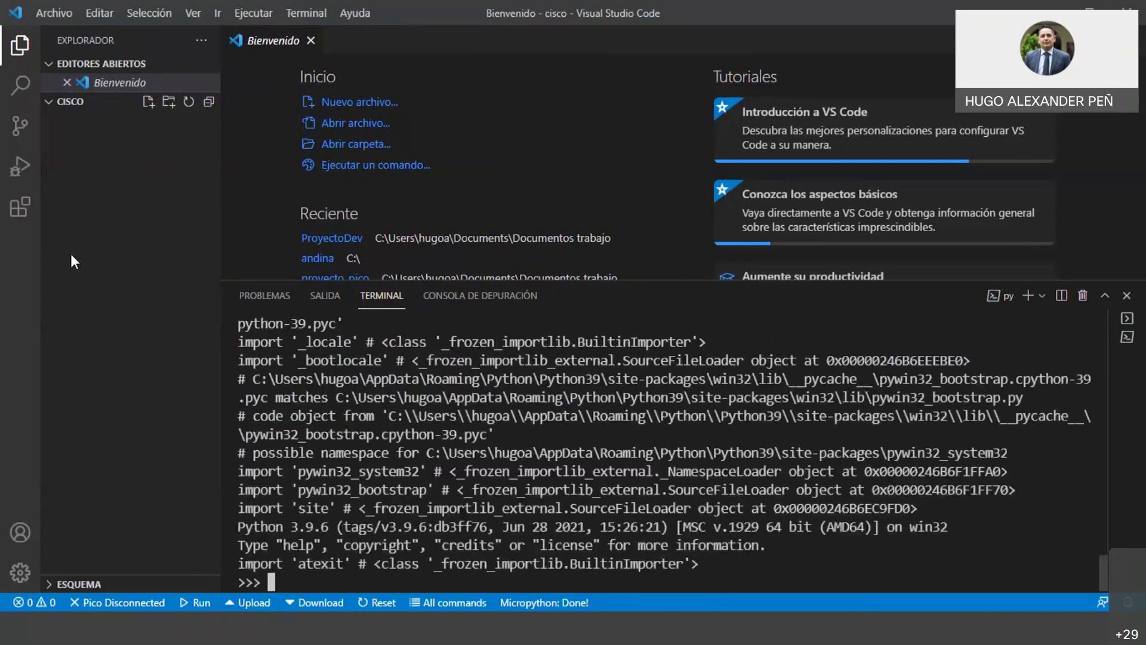
{"action": "scroll", "coordinate": [382, 413], "scroll_direction": "up", "scroll_amount": 15}
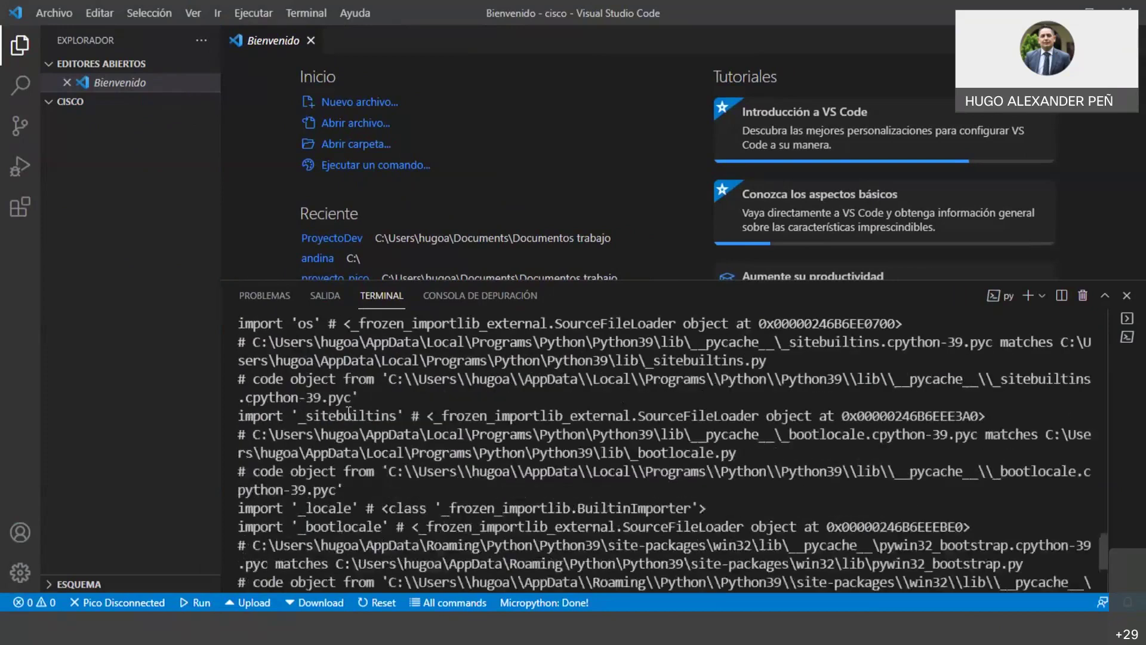
{"action": "scroll", "coordinate": [382, 413], "scroll_direction": "up", "scroll_amount": 10}
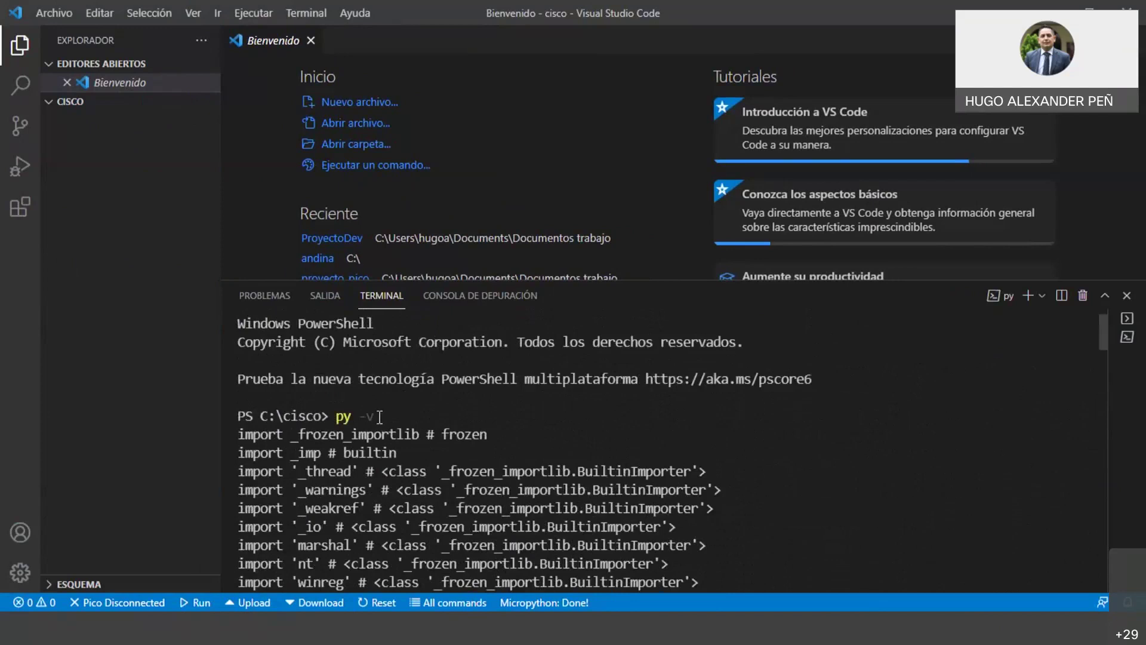
Enlarge the terminal panel and highlight the py command and its -v option above the output
{"action": "left_click_drag", "start_coordinate": [338, 416], "coordinate": [401, 416]}
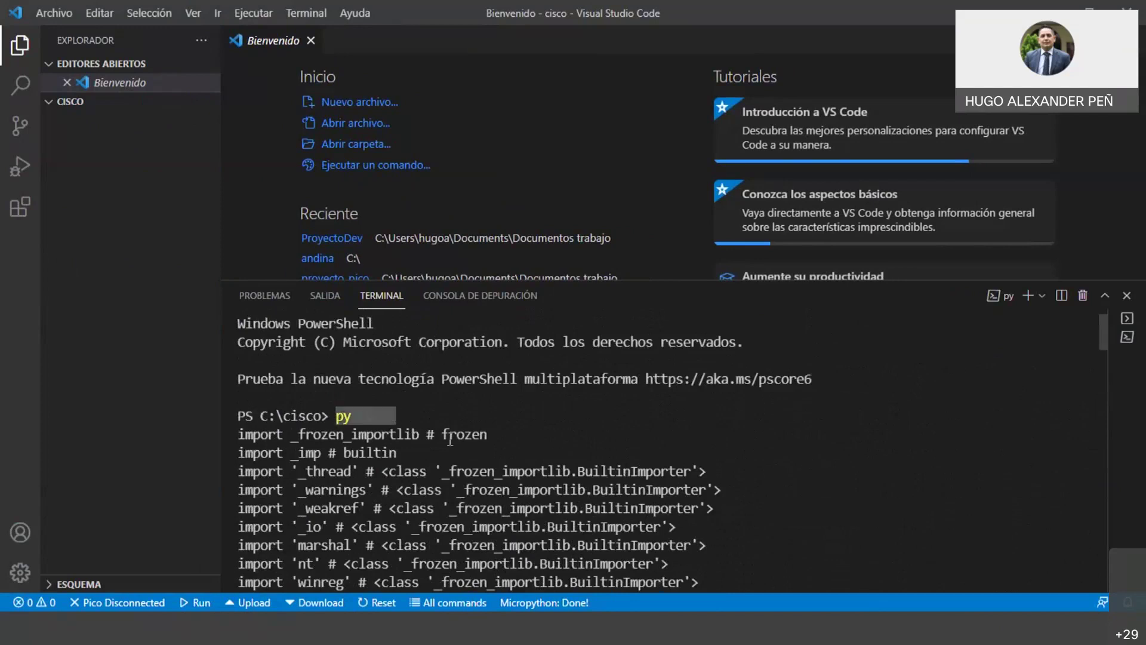
{"action": "left_click", "coordinate": [444, 416]}
{"action": "left_click_drag", "start_coordinate": [329, 416], "coordinate": [392, 416]}
{"action": "scroll", "coordinate": [393, 416], "scroll_direction": "down", "scroll_amount": 3}
{"action": "scroll", "coordinate": [370, 388], "scroll_direction": "up", "scroll_amount": 3}
{"action": "left_click_drag", "start_coordinate": [351, 278], "coordinate": [357, 188]}
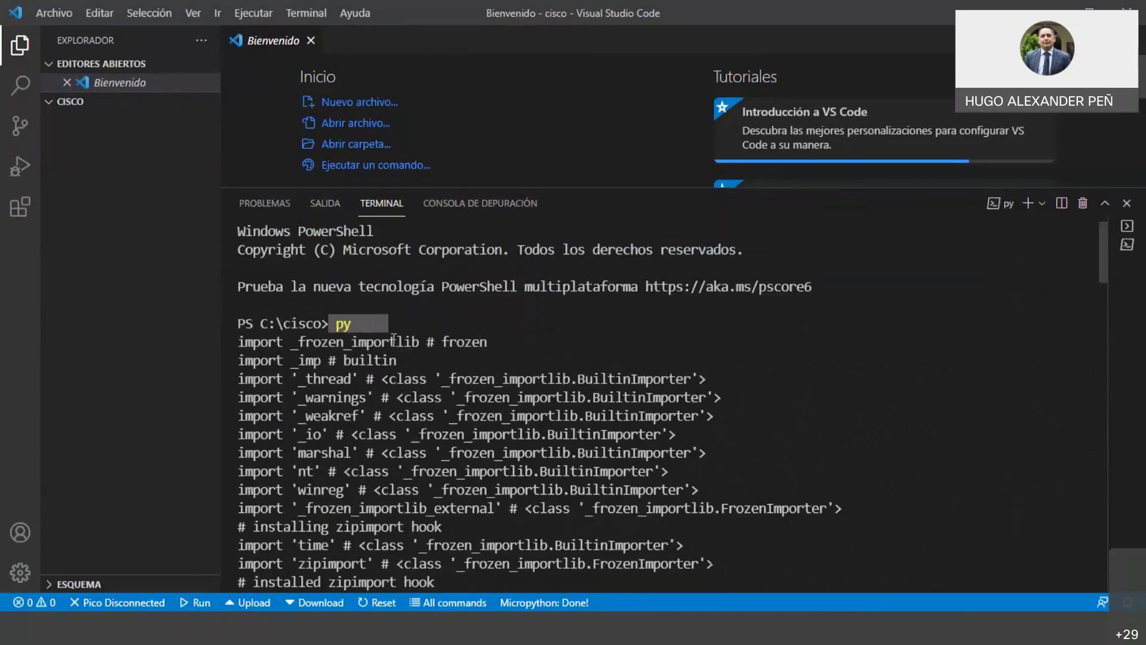
{"action": "left_click", "coordinate": [341, 324]}
{"action": "double_click", "coordinate": [352, 324]}
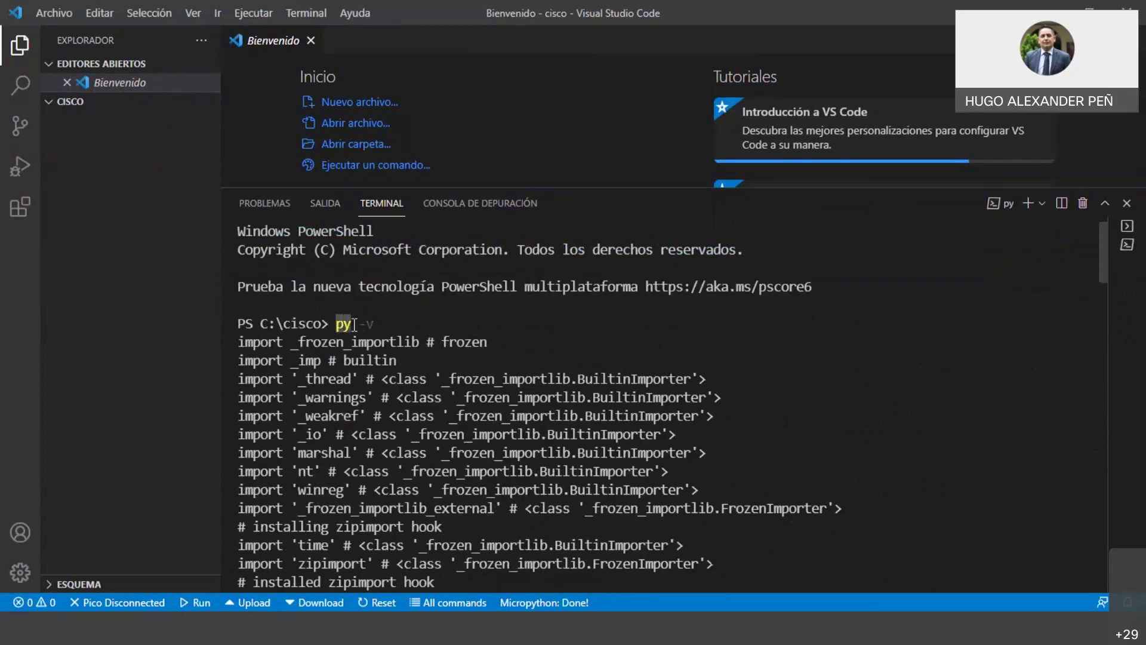
{"action": "left_click_drag", "start_coordinate": [358, 324], "coordinate": [382, 324]}
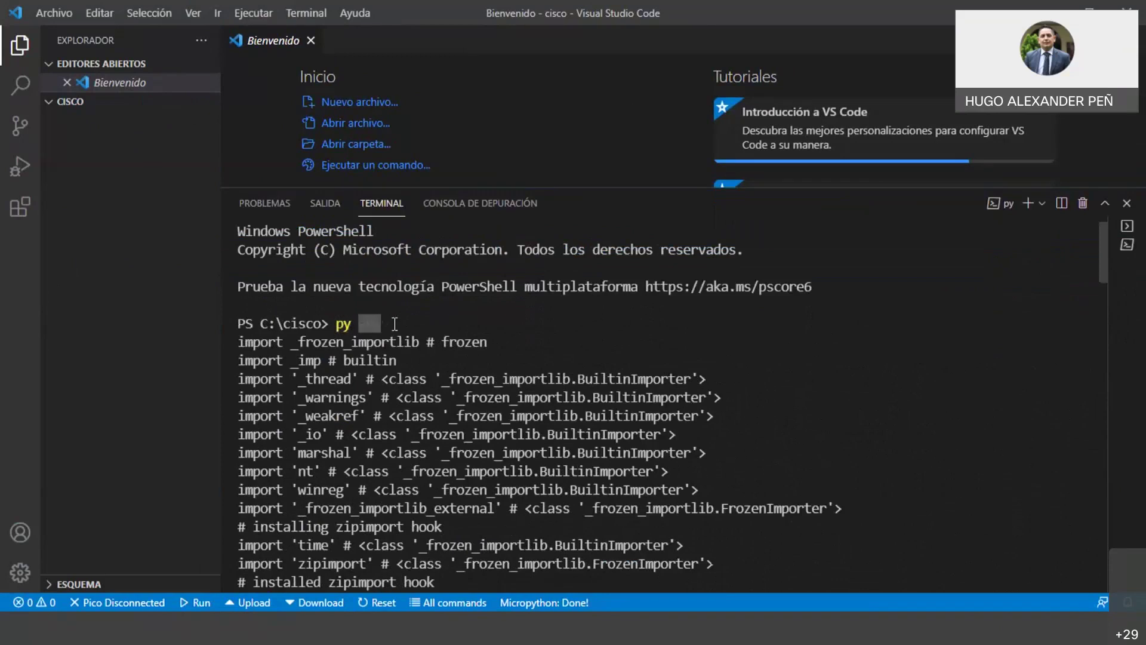
{"action": "left_click", "coordinate": [453, 357]}
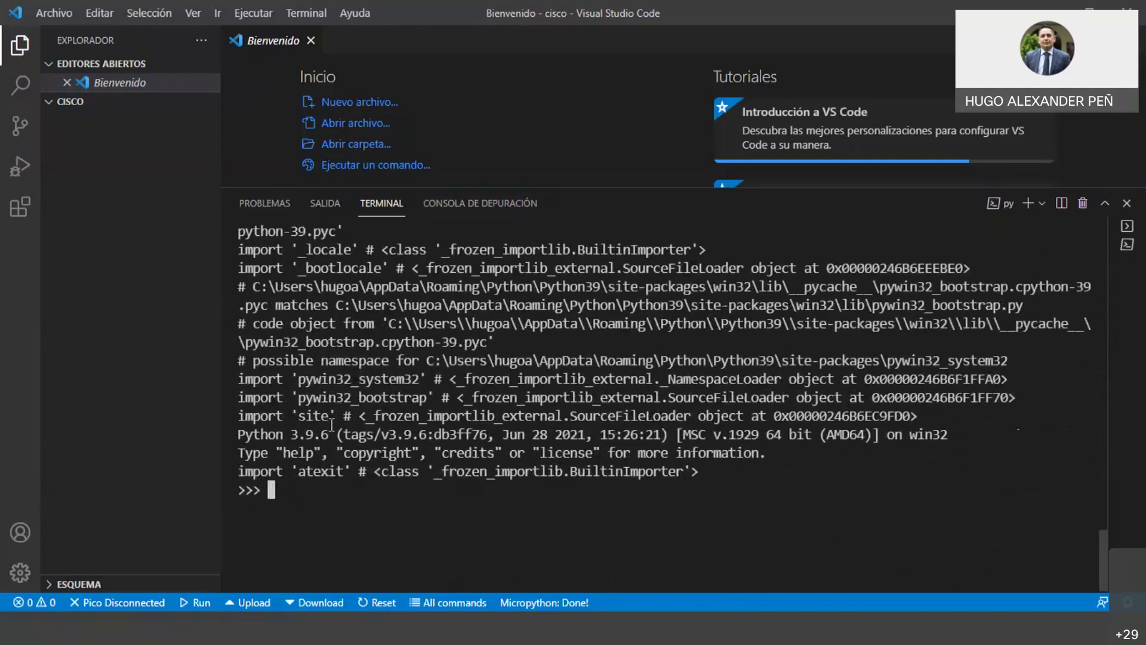
Highlight the Python version in the terminal output and evaluate 5+6 at the Python prompt
{"action": "left_click_drag", "start_coordinate": [237, 433], "coordinate": [330, 433]}
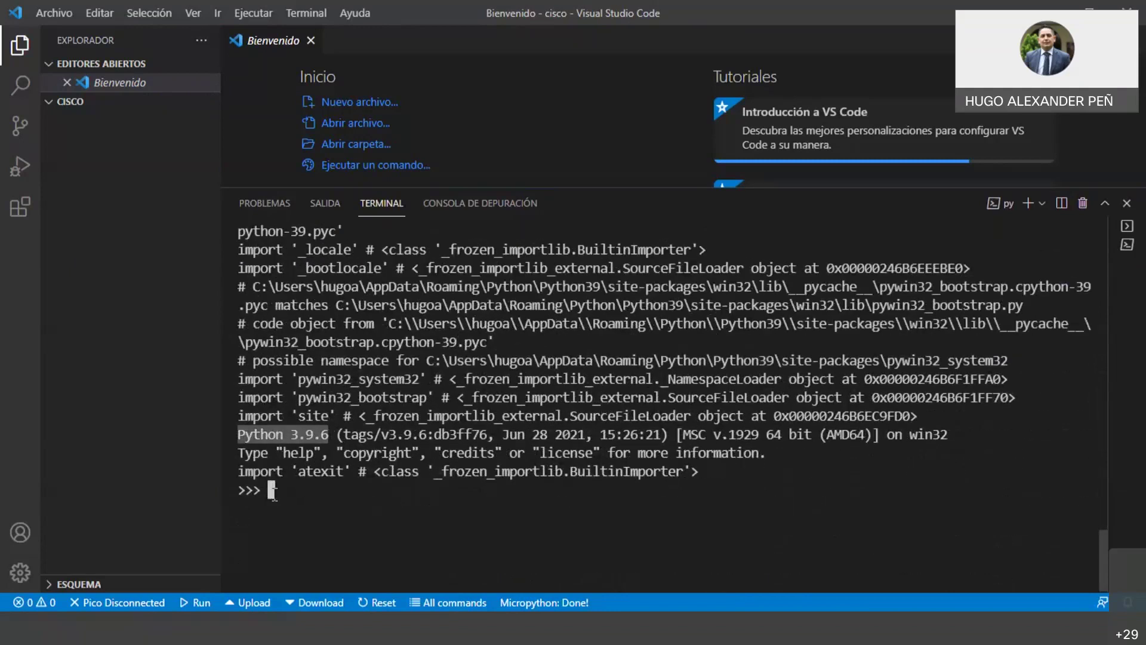
{"action": "left_click", "coordinate": [306, 519]}
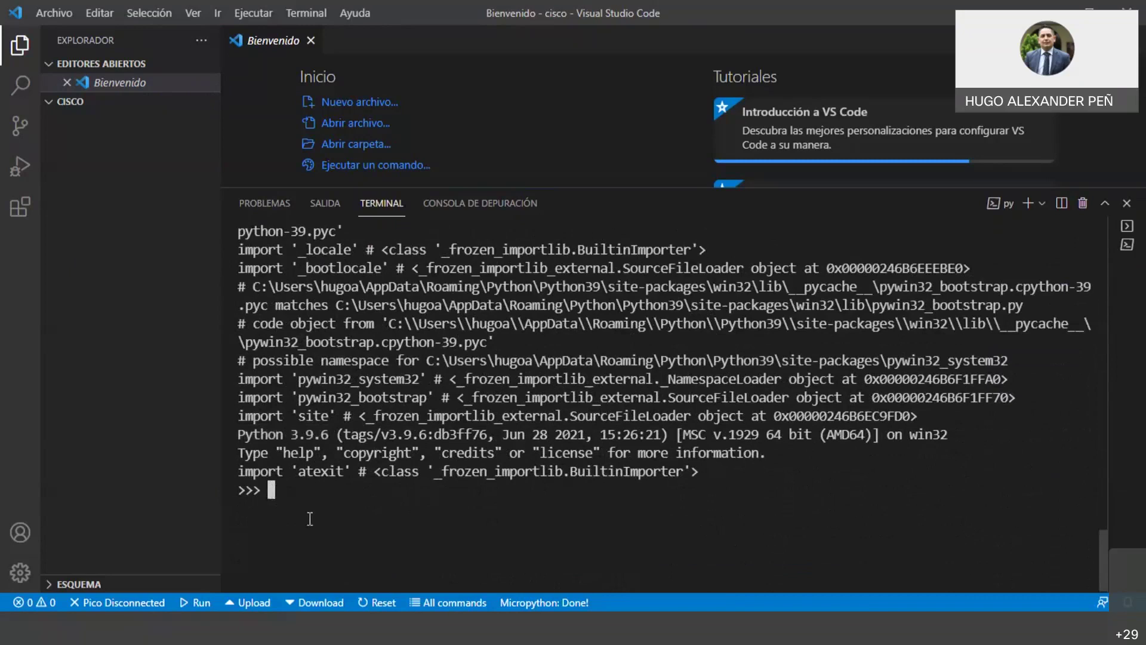
{"action": "type", "text": "5+6"}
{"action": "key", "text": "Return"}
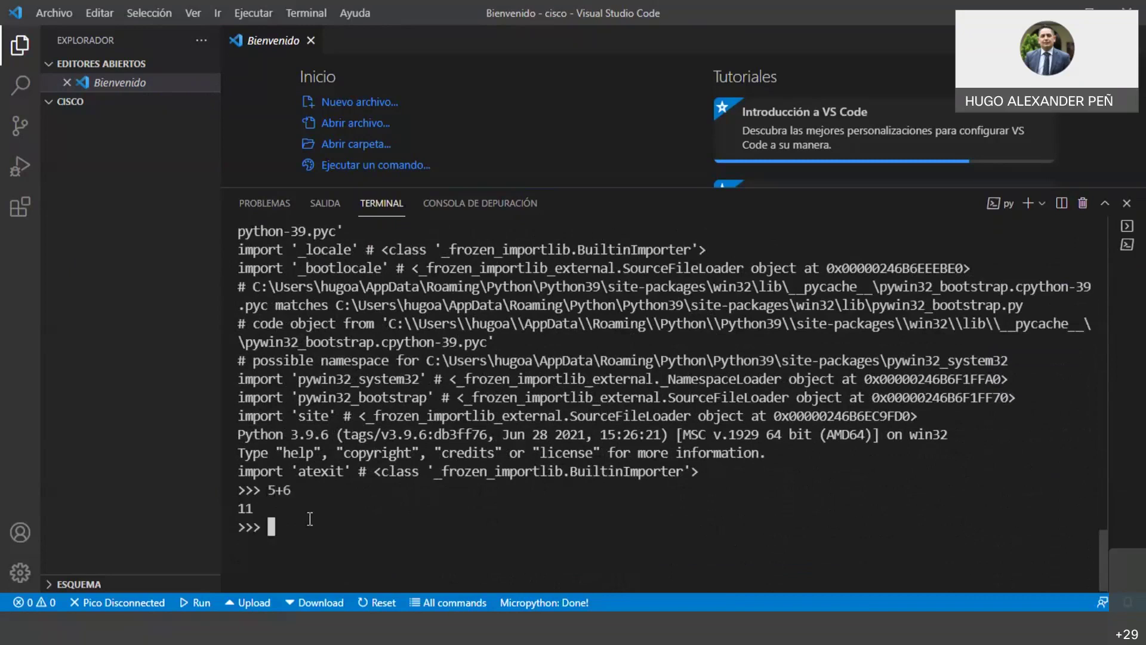
Exit the Python interpreter back to PowerShell and clear the terminal with cls
{"action": "key", "text": "ctrl+z"}
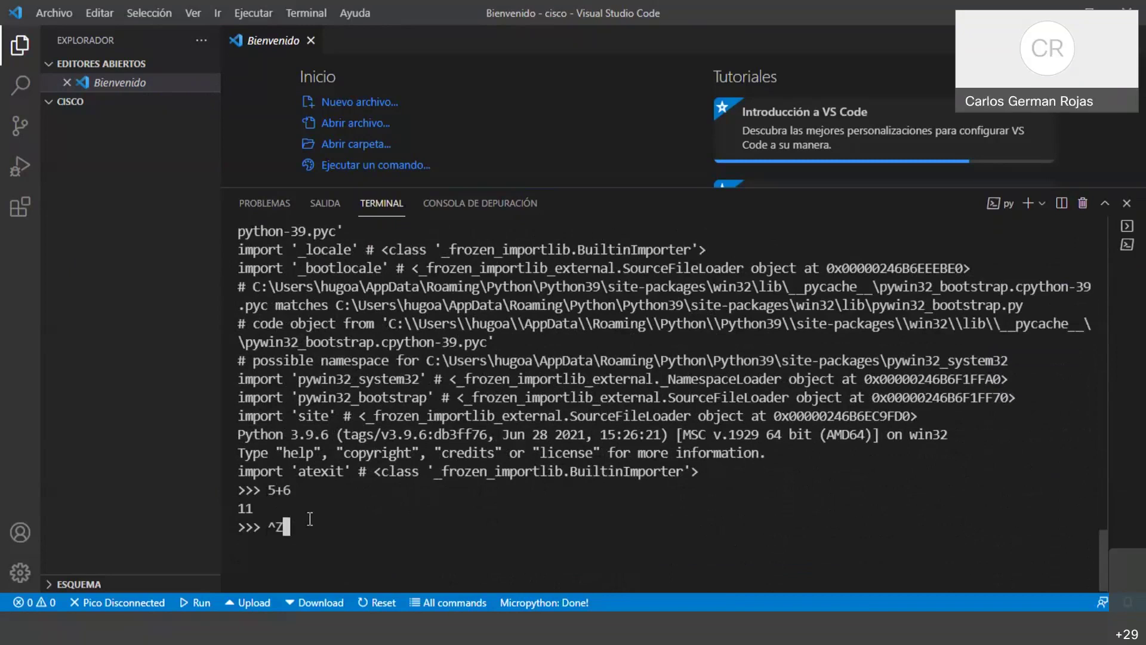
{"action": "key", "text": "Return"}
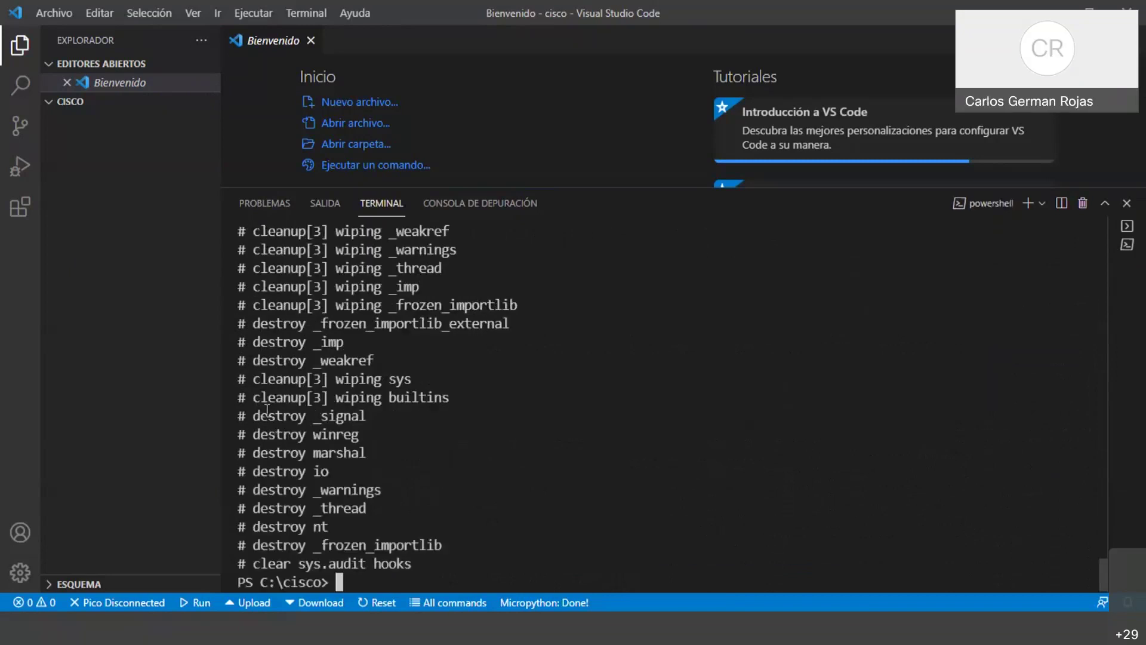
{"action": "left_click", "coordinate": [309, 12]}
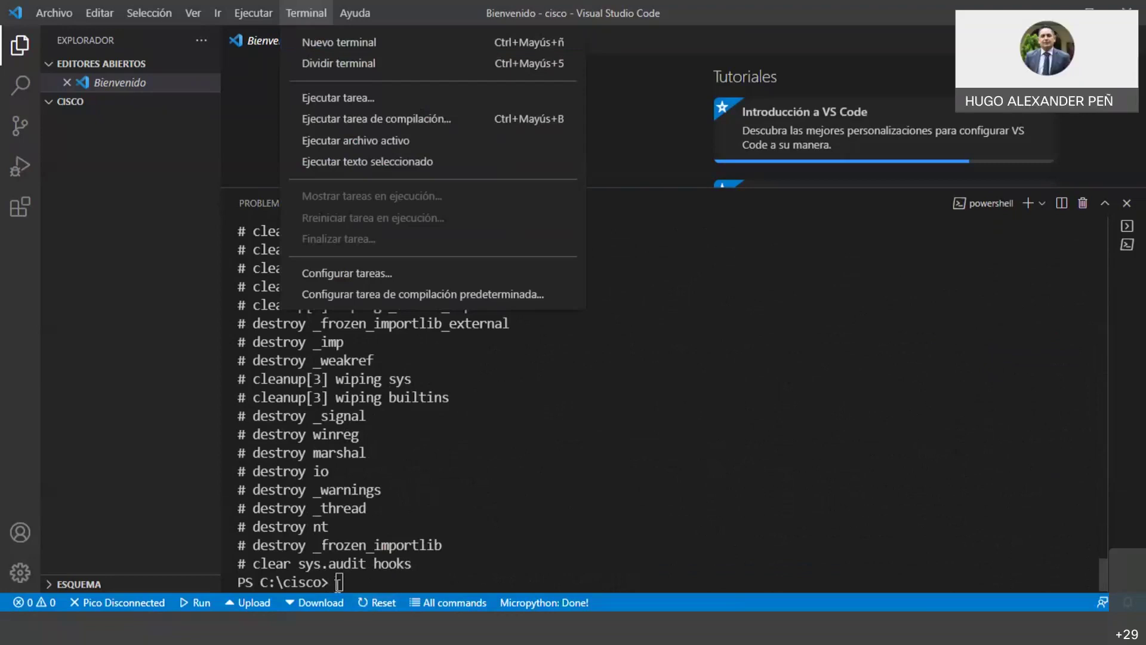
{"action": "left_click", "coordinate": [338, 582]}
{"action": "type", "text": "cls"}
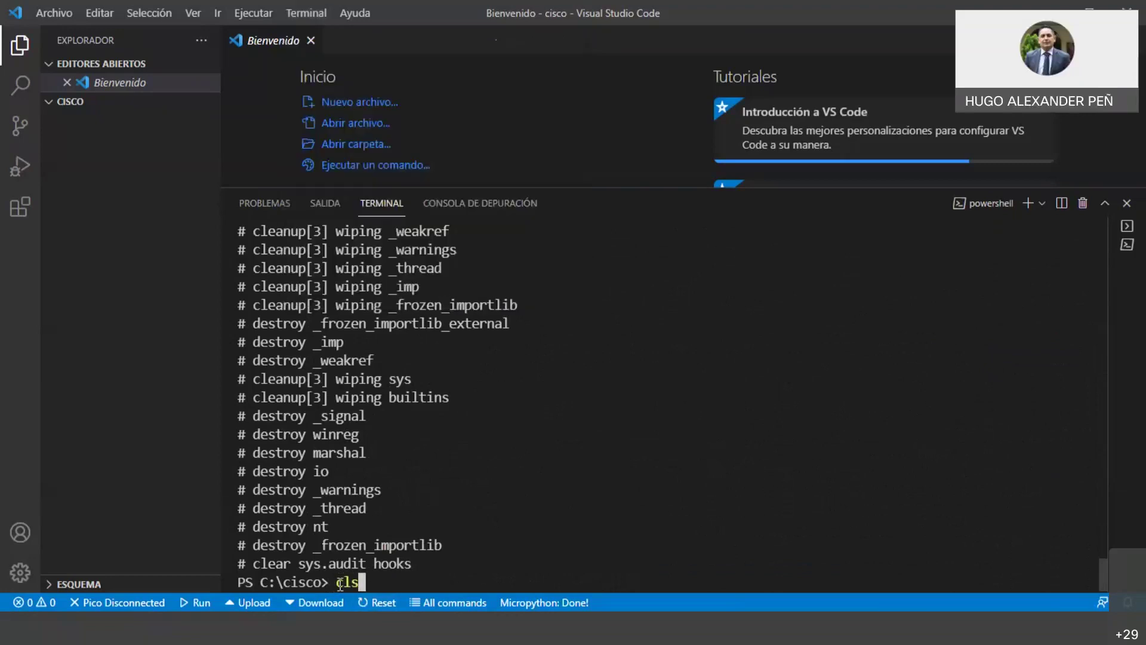
{"action": "key", "text": "Return"}
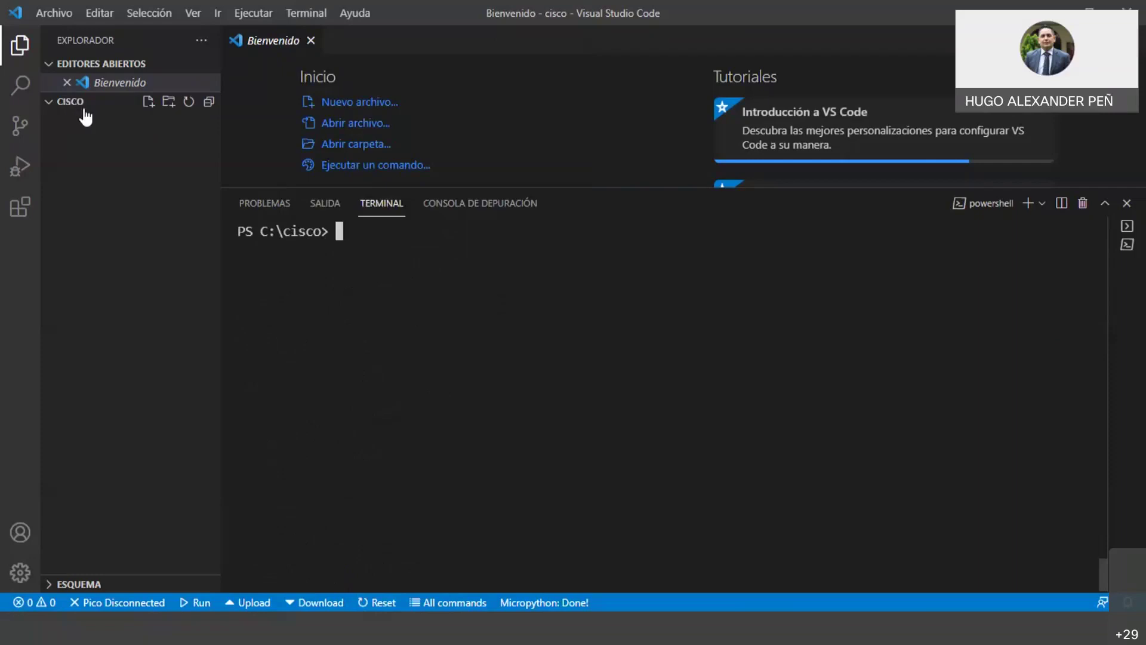
Highlight the C:\cisco prompt, shrink the terminal panel slightly, and try to run python3 -v
{"action": "left_click_drag", "start_coordinate": [332, 234], "coordinate": [231, 235]}
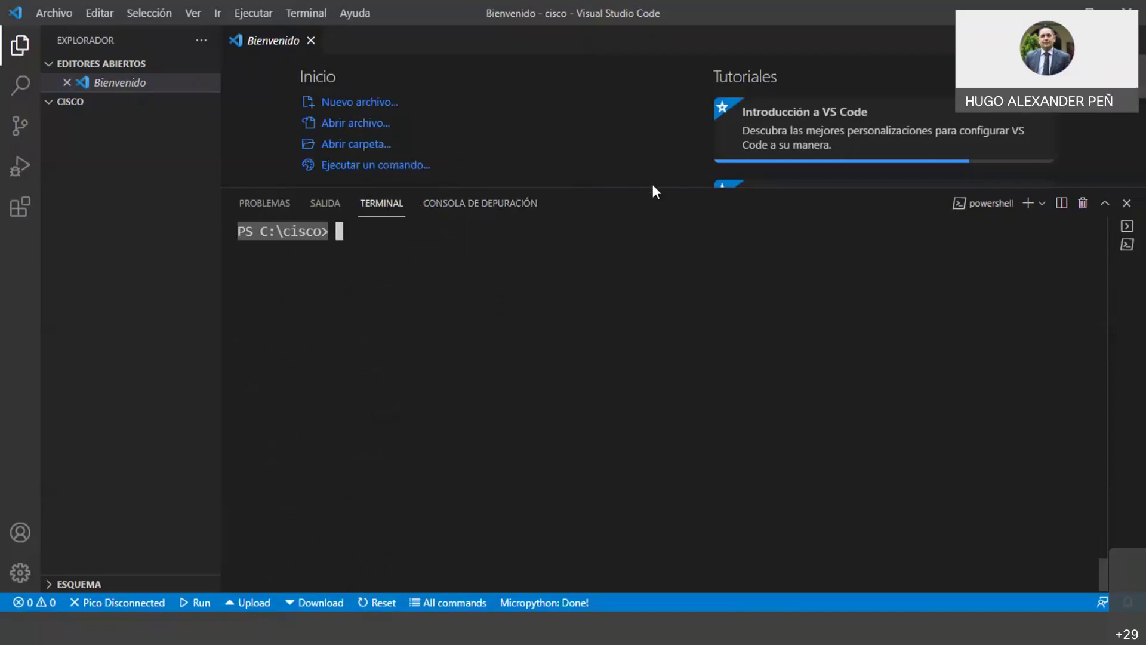
{"action": "left_click_drag", "start_coordinate": [650, 188], "coordinate": [642, 211]}
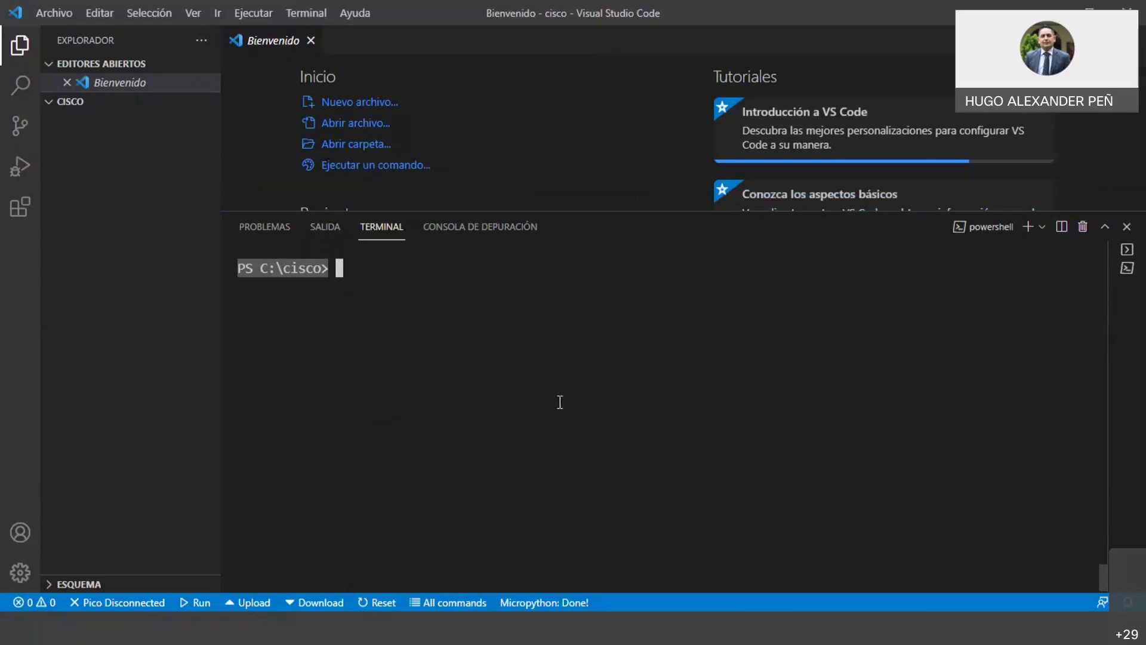
{"action": "type", "text": "py "}
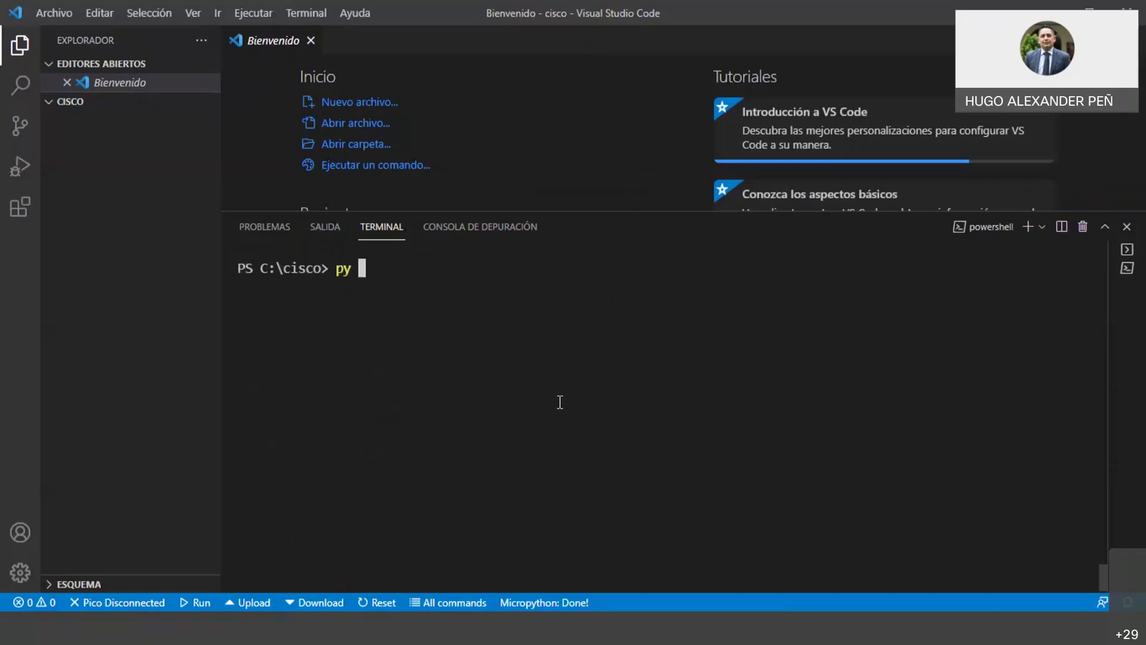
{"action": "type", "text": "-v"}
{"action": "key", "text": "BackSpace"}
{"action": "key", "text": "BackSpace"}
{"action": "key", "text": "BackSpace"}
{"action": "type", "text": "thon3"}
{"action": "key", "text": "Return"}
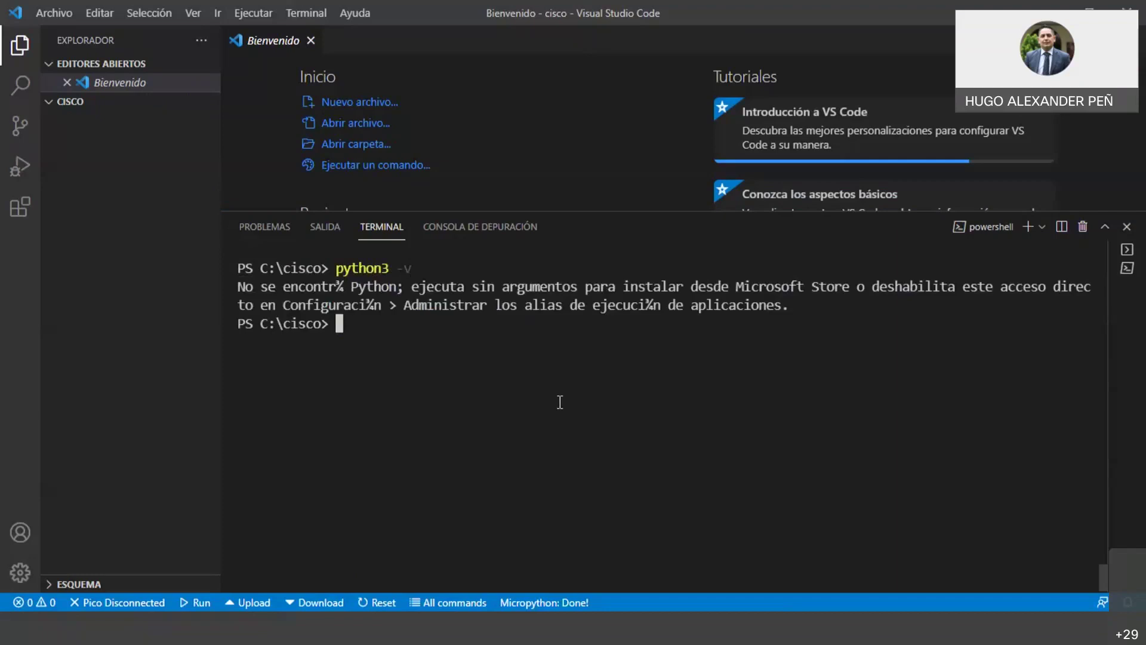
Run python -v in the terminal, exit the interpreter, and clear the screen with cls
{"action": "type", "text": "python -V"}
{"action": "key", "text": "Return"}
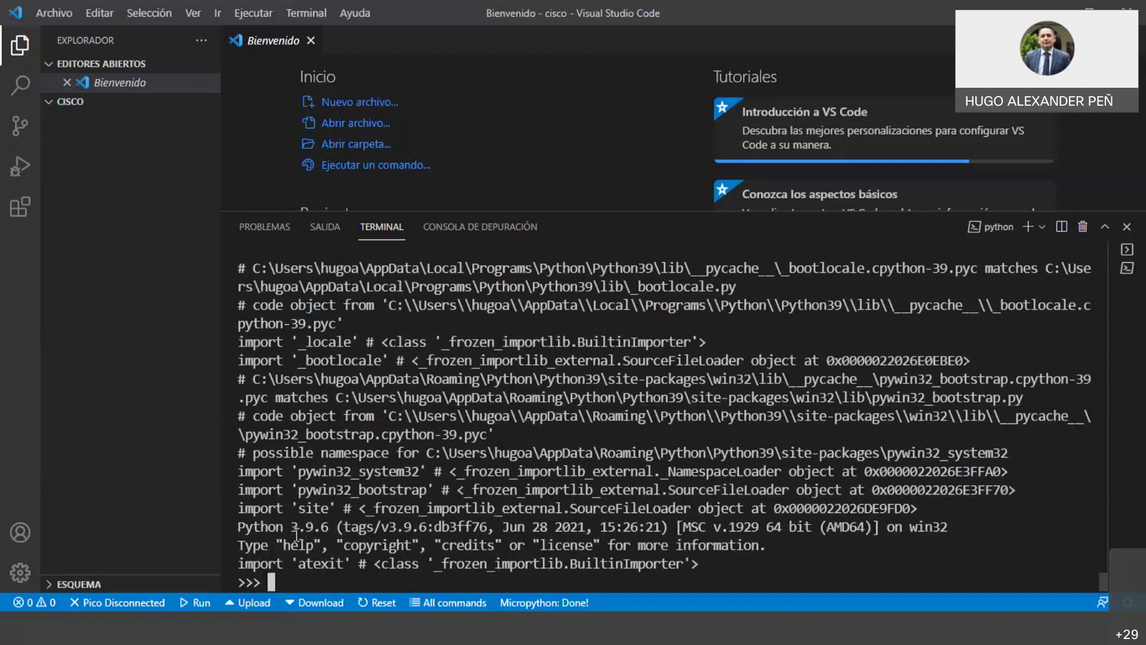
{"action": "key", "text": "ctrl+z"}
{"action": "key", "text": "Return"}
{"action": "type", "text": "cls"}
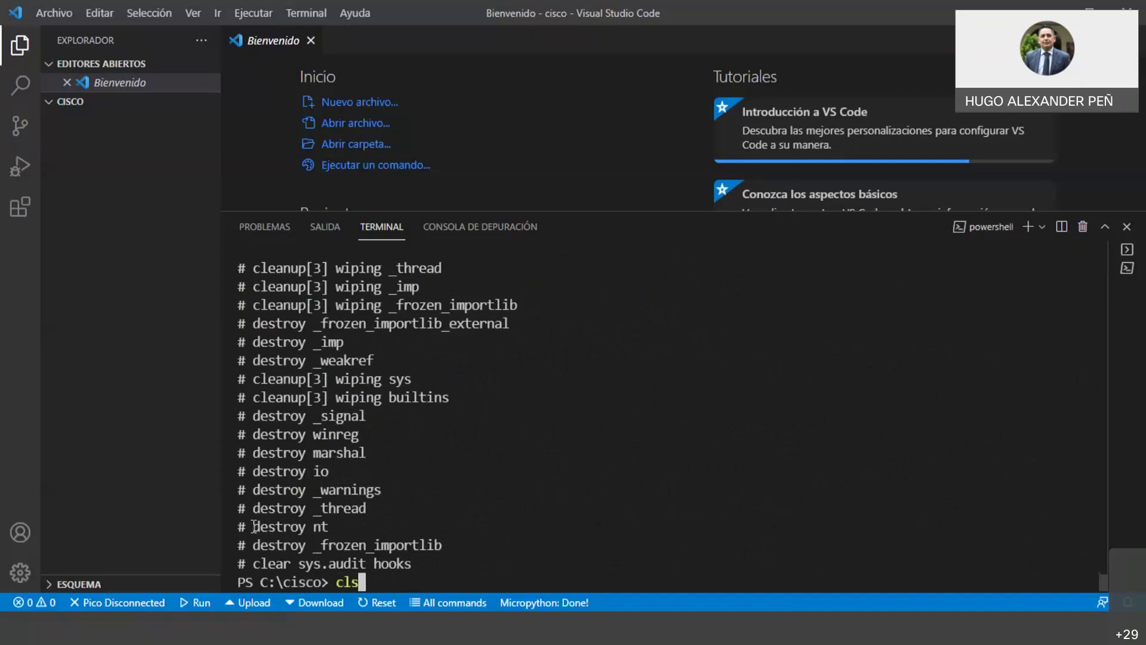
{"action": "key", "text": "Return"}
Run py -v in the cisco folder and highlight the Python version in its output
{"action": "type", "text": "py -V"}
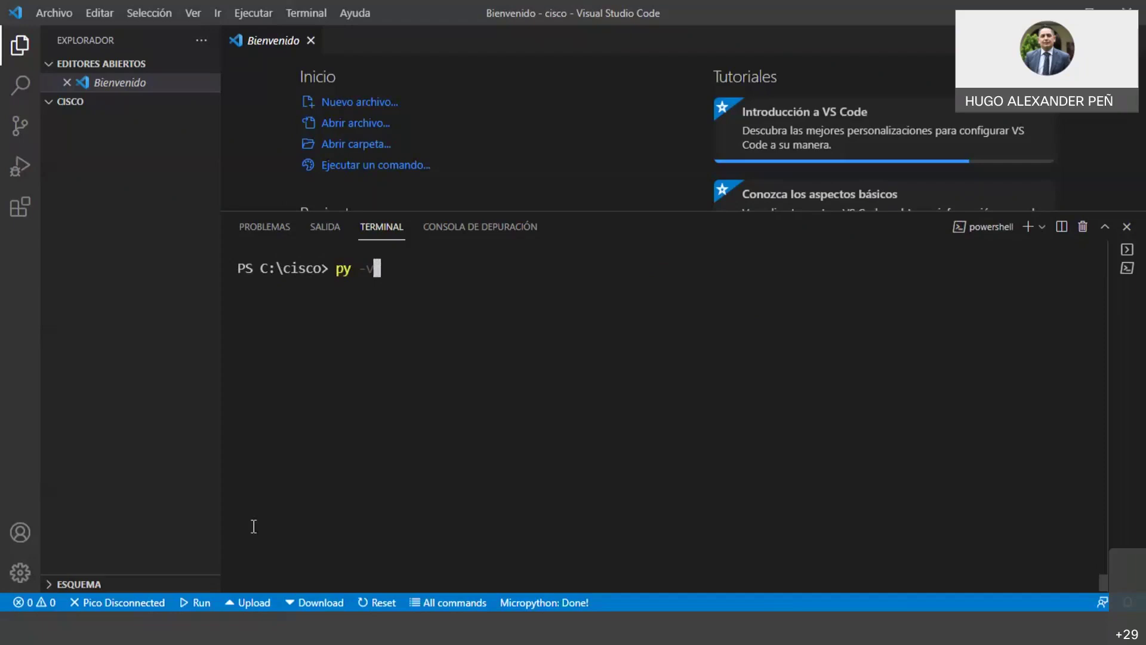
{"action": "key", "text": "Return"}
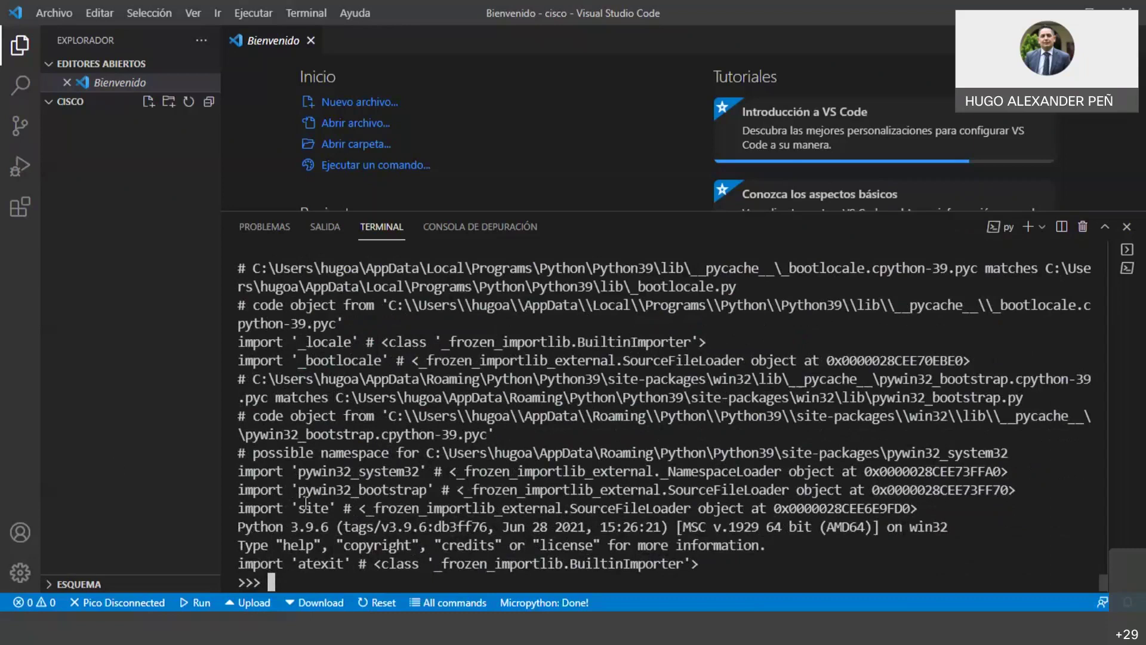
{"action": "left_click_drag", "start_coordinate": [239, 527], "coordinate": [328, 527]}
Run print("hola") and evaluate 5+6 at the Python prompt
{"action": "left_click", "coordinate": [303, 587]}
{"action": "type", "text": "p"}
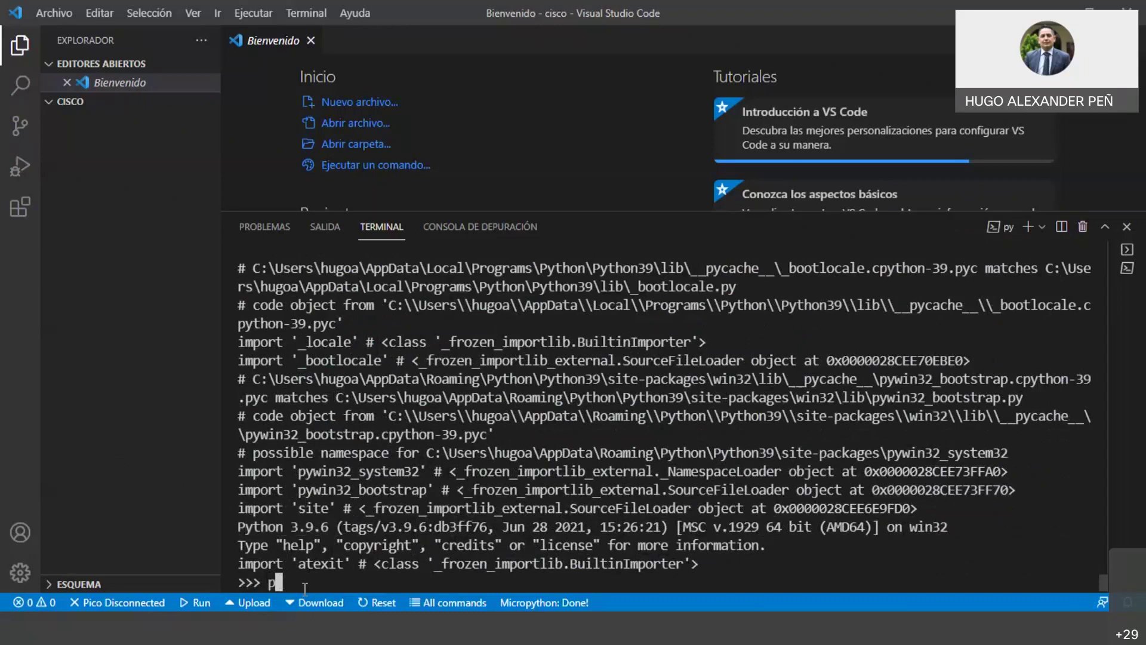
{"action": "type", "text": "rint(\"ho"}
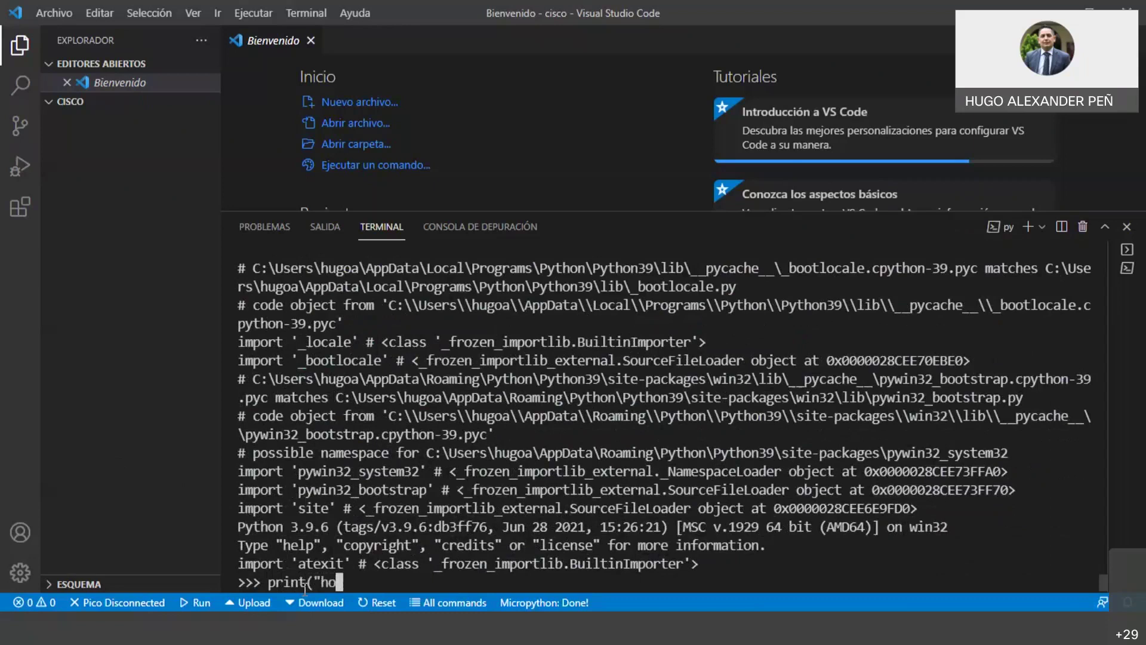
{"action": "type", "text": "la\")"}
{"action": "key", "text": "Return"}
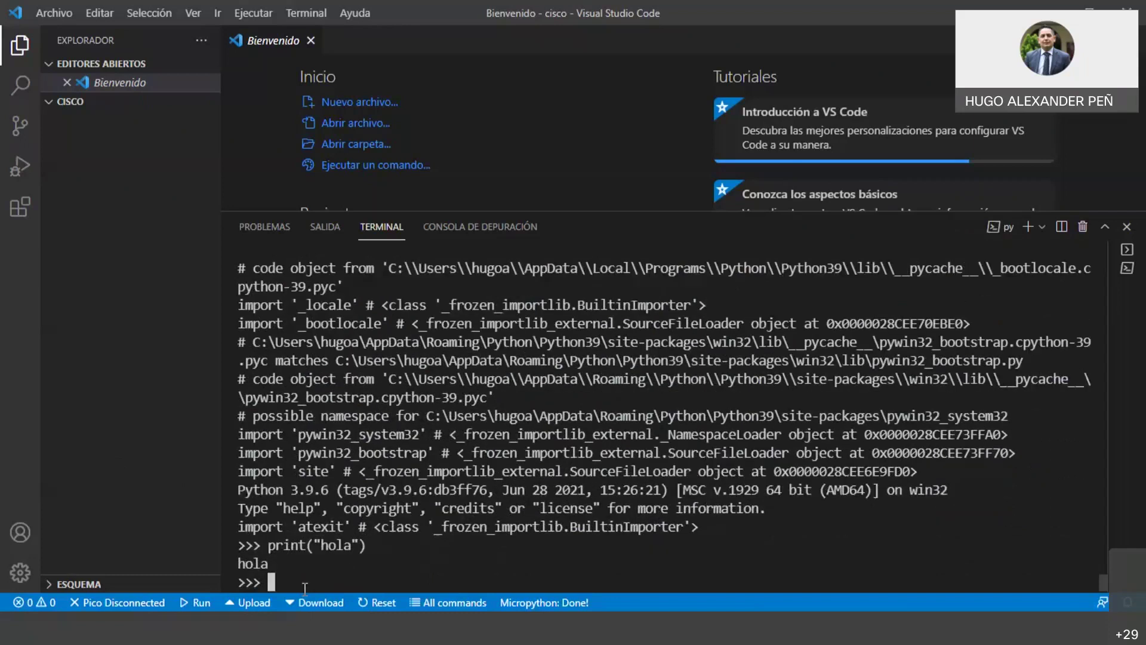
{"action": "type", "text": "5+6"}
{"action": "key", "text": "Return"}
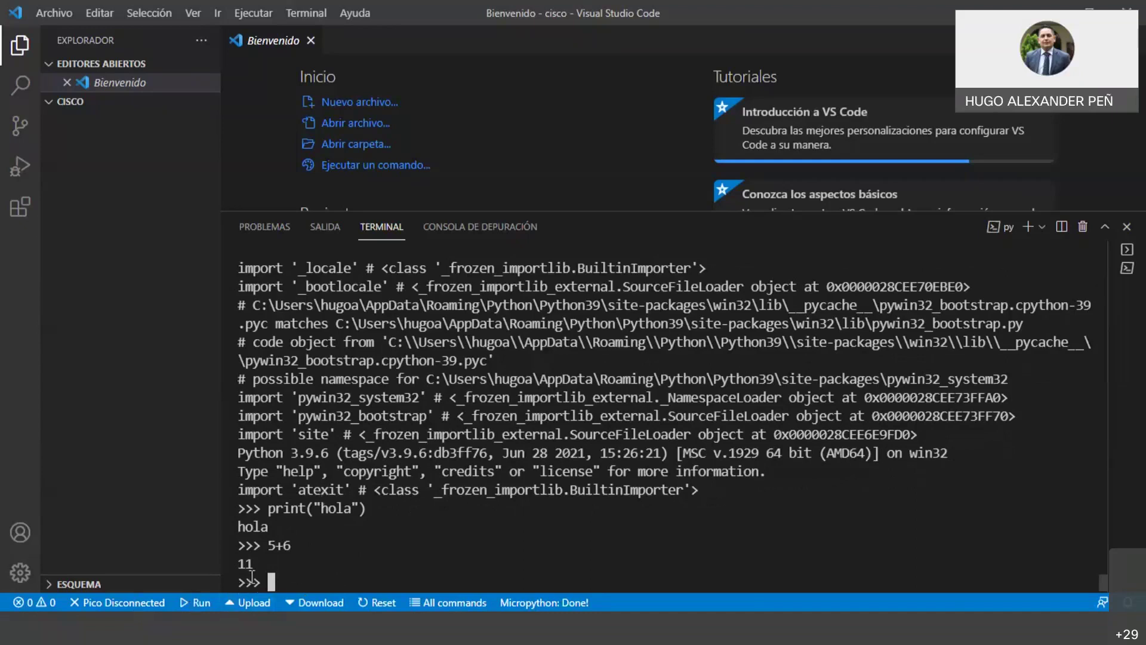
View the available terminal profiles and return to the Python prompt without choosing one
{"action": "left_click", "coordinate": [994, 235]}
{"action": "left_click", "coordinate": [1041, 228]}
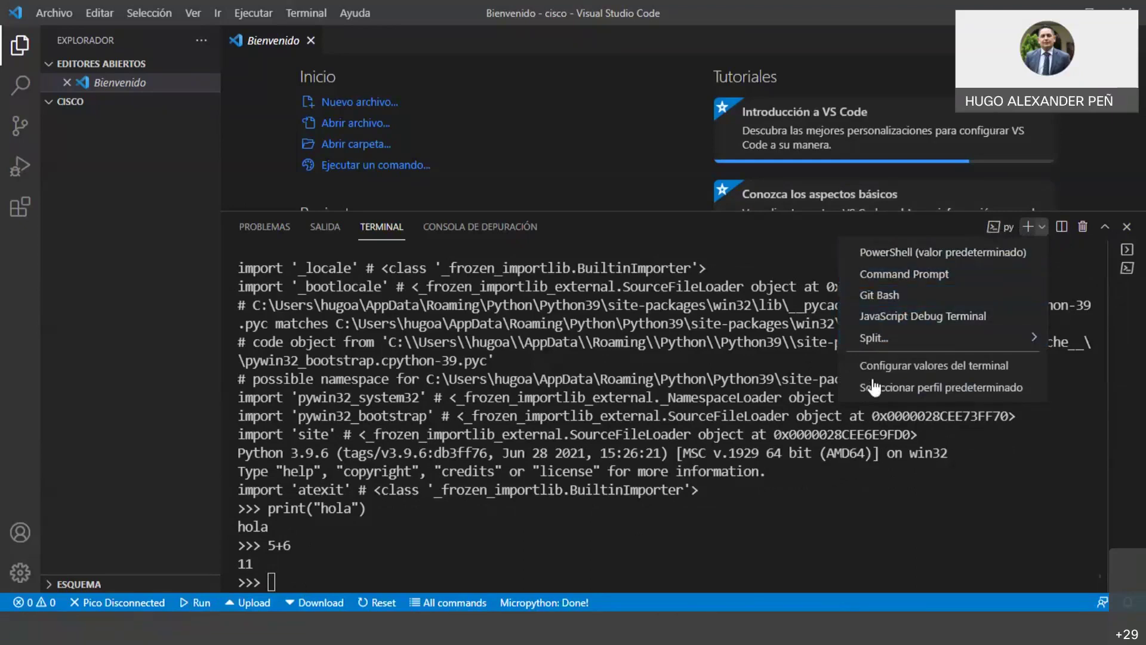
{"action": "left_click", "coordinate": [322, 566]}
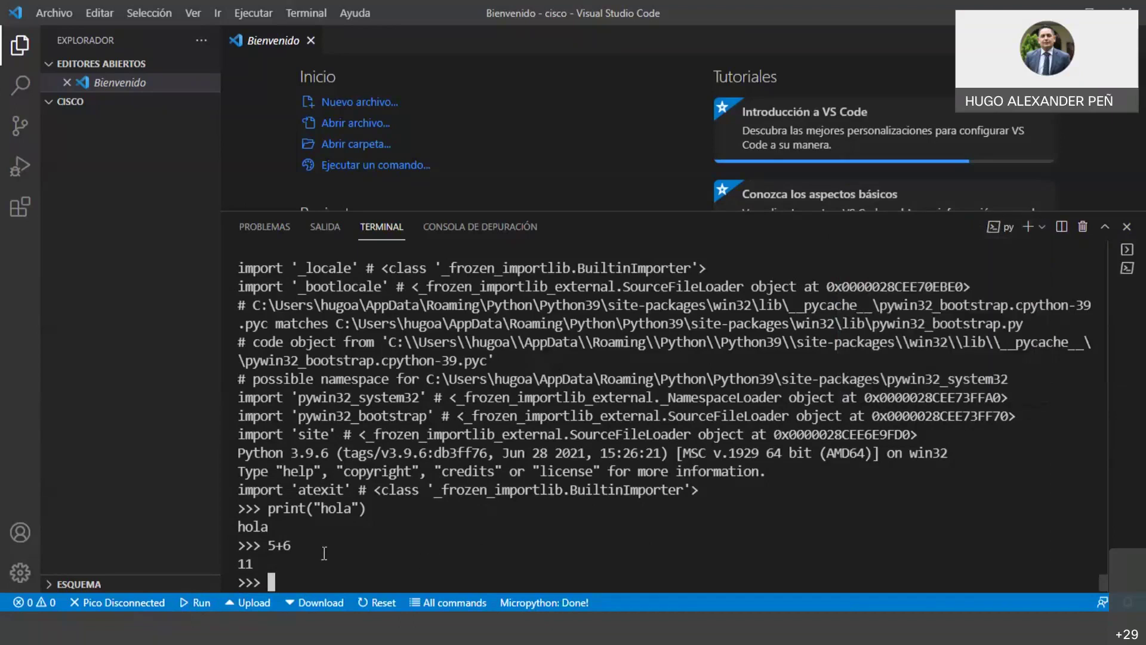
Leave the Python interpreter and clear the terminal output with cls
{"action": "key", "text": "ctrl+z"}
{"action": "key", "text": "Return"}
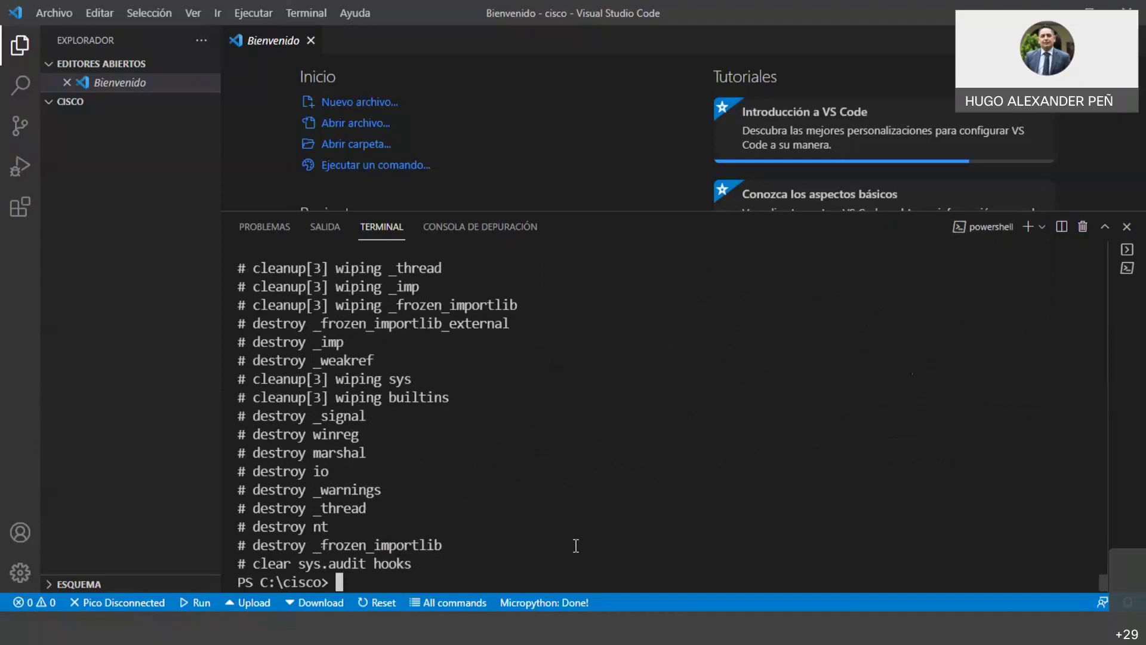
{"action": "type", "text": "cls"}
{"action": "key", "text": "Return"}
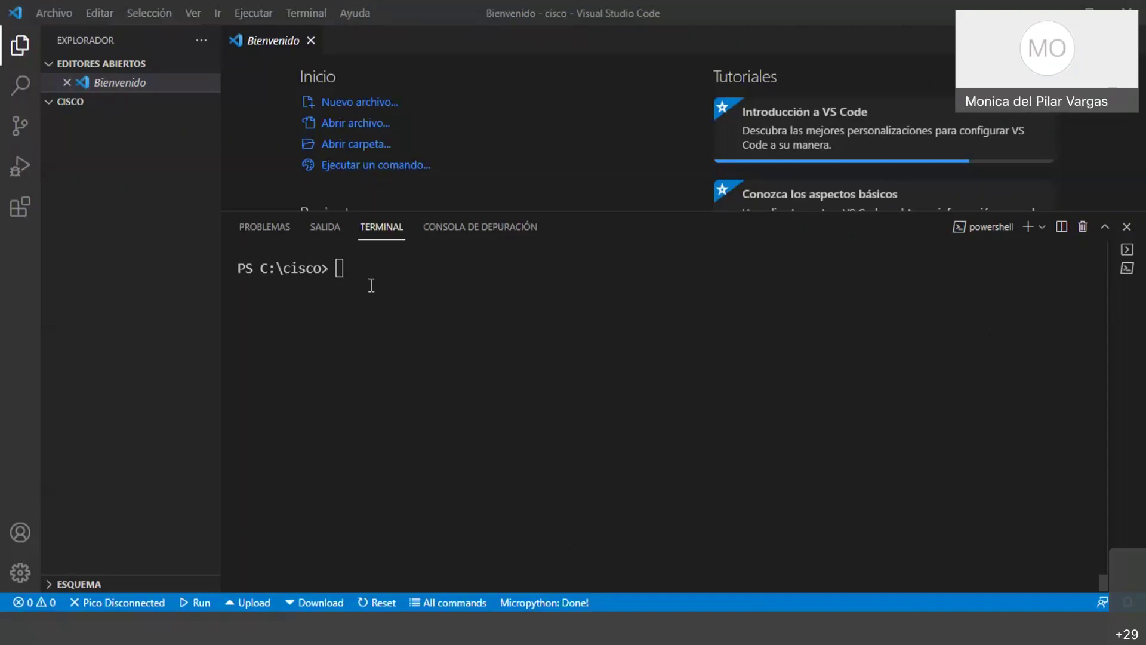
Run py -v once more from the cleared PowerShell prompt
{"action": "left_click", "coordinate": [341, 268]}
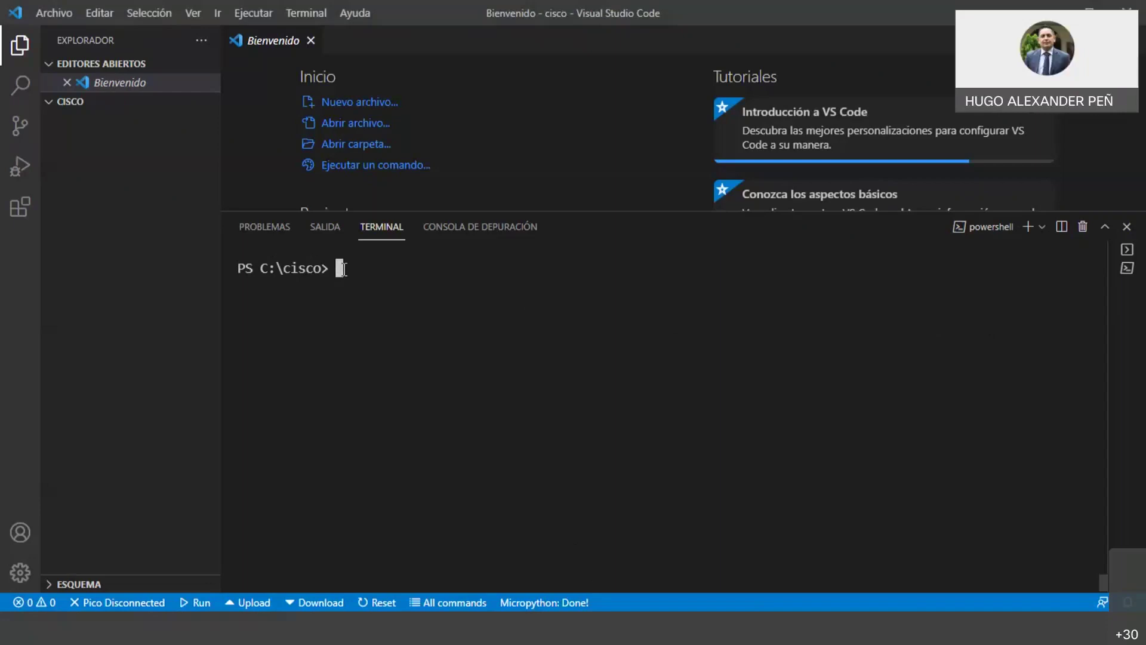
{"action": "type", "text": "py ."}
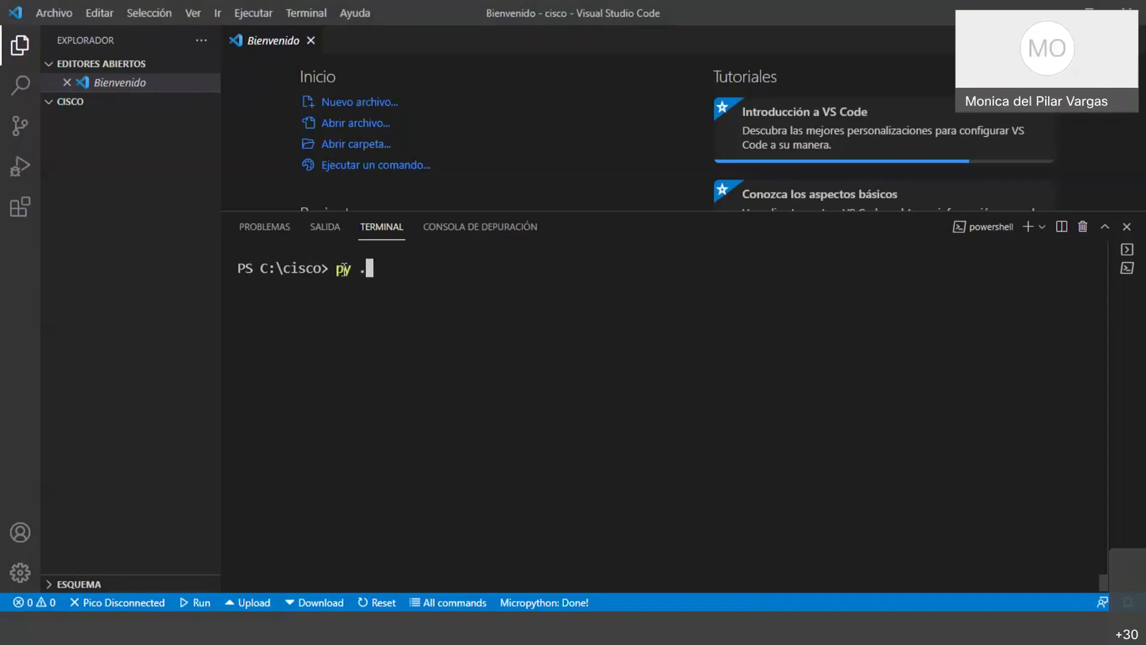
{"action": "key", "text": "BackSpace"}
{"action": "type", "text": "-v"}
{"action": "key", "text": "Return"}
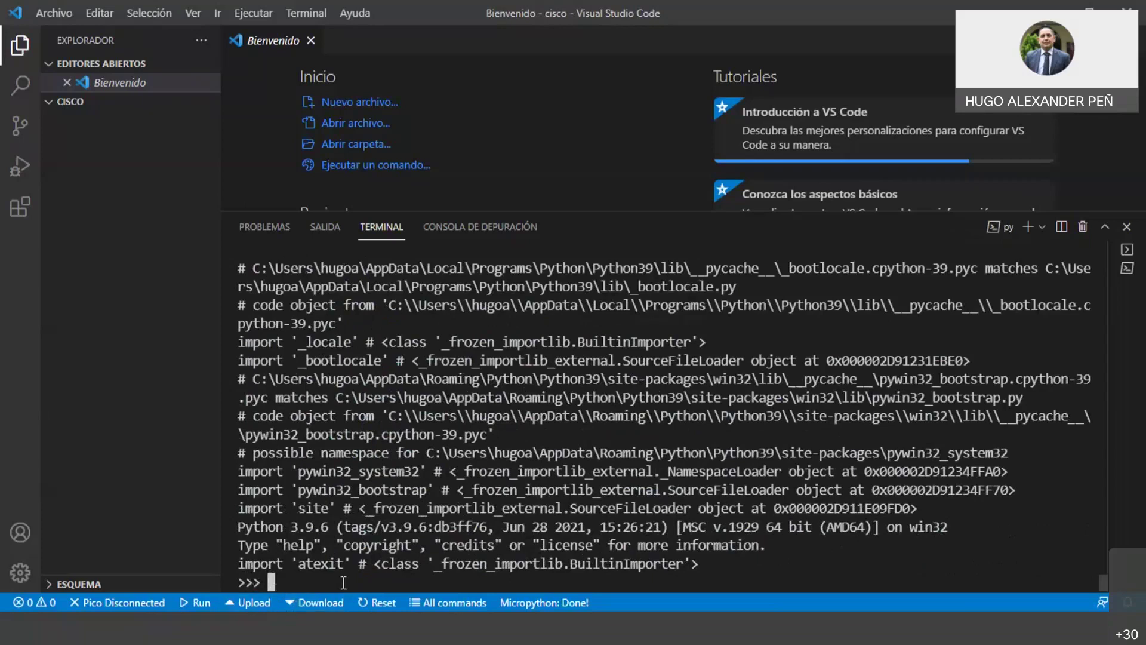
Quit the Python session and clear the terminal with cls
{"action": "key", "text": "ctrl+z"}
{"action": "key", "text": "Return"}
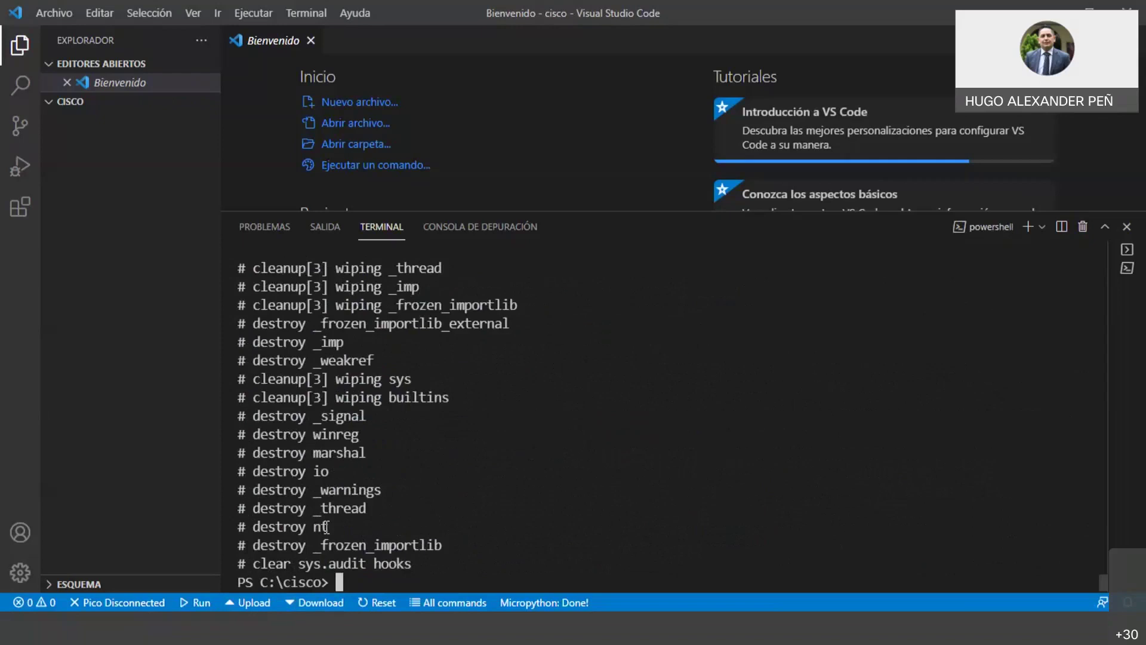
{"action": "type", "text": "cls"}
{"action": "key", "text": "Return"}
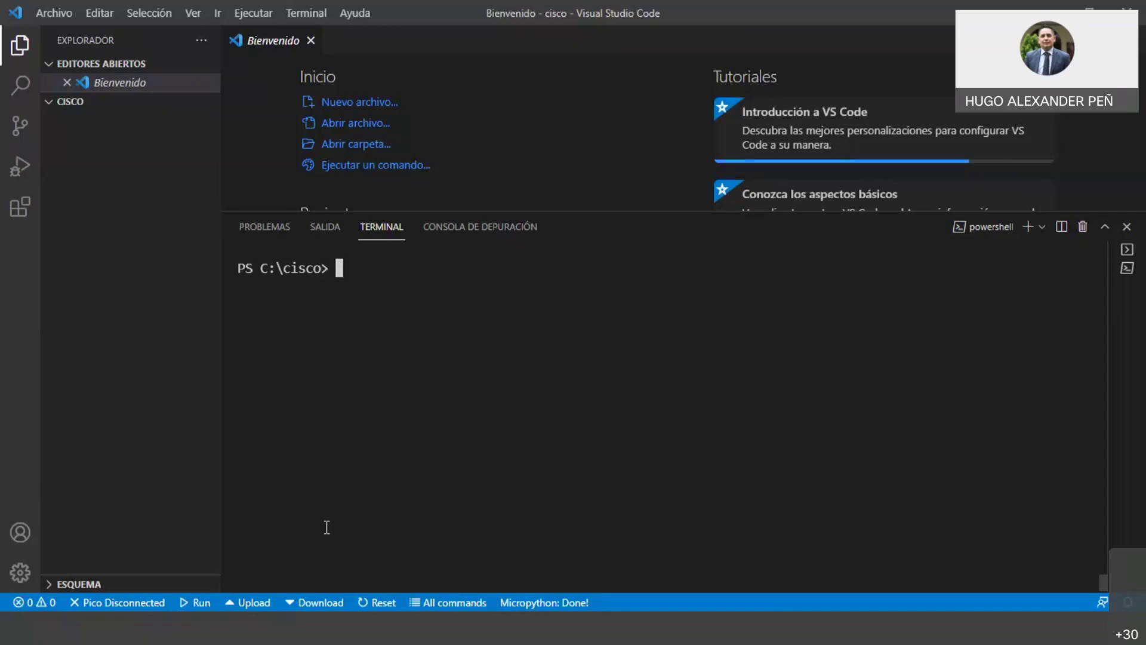
Create a Python virtual environment named cisco in the working folder by running py -m venv cisco
{"action": "type", "text": "py"}
{"action": "left_click", "coordinate": [594, 637]}
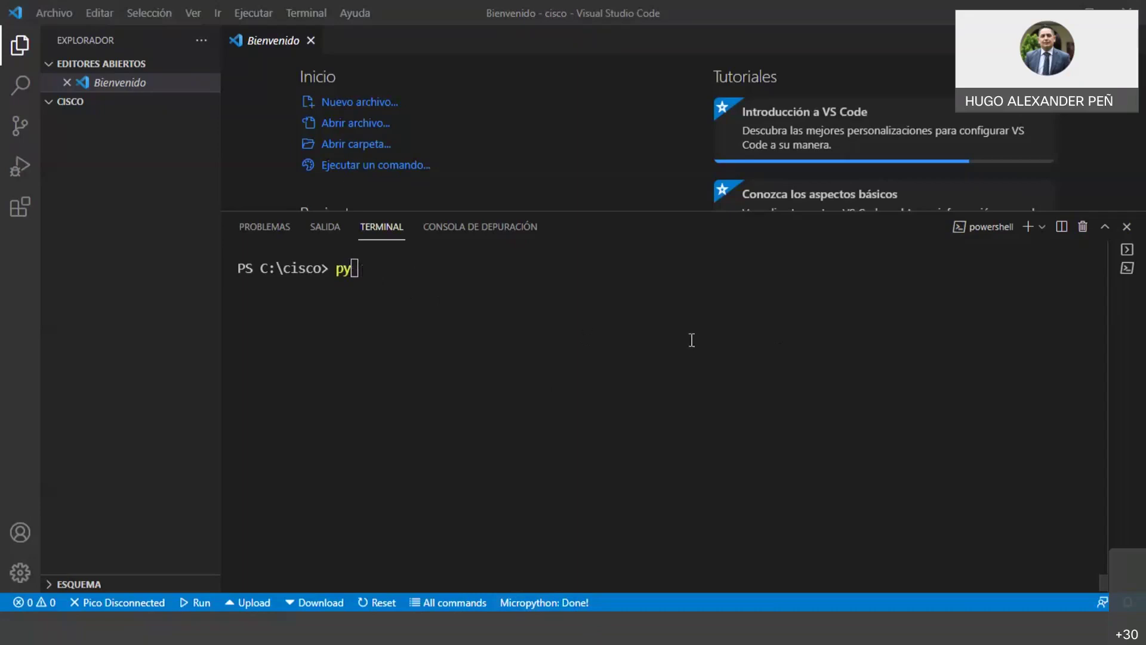
{"action": "left_click", "coordinate": [419, 275]}
{"action": "type", "text": "-m"}
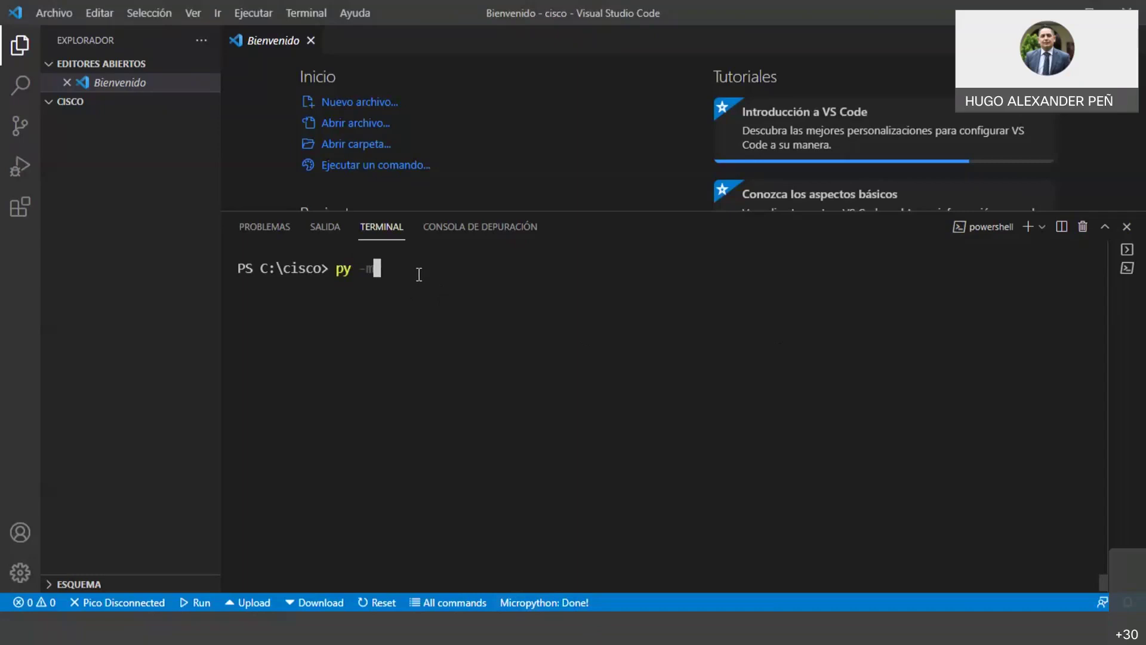
{"action": "key", "text": "shift+Left"}
{"action": "key", "text": "shift+Left"}
{"action": "key", "text": "Right"}
{"action": "left_click", "coordinate": [595, 640]}
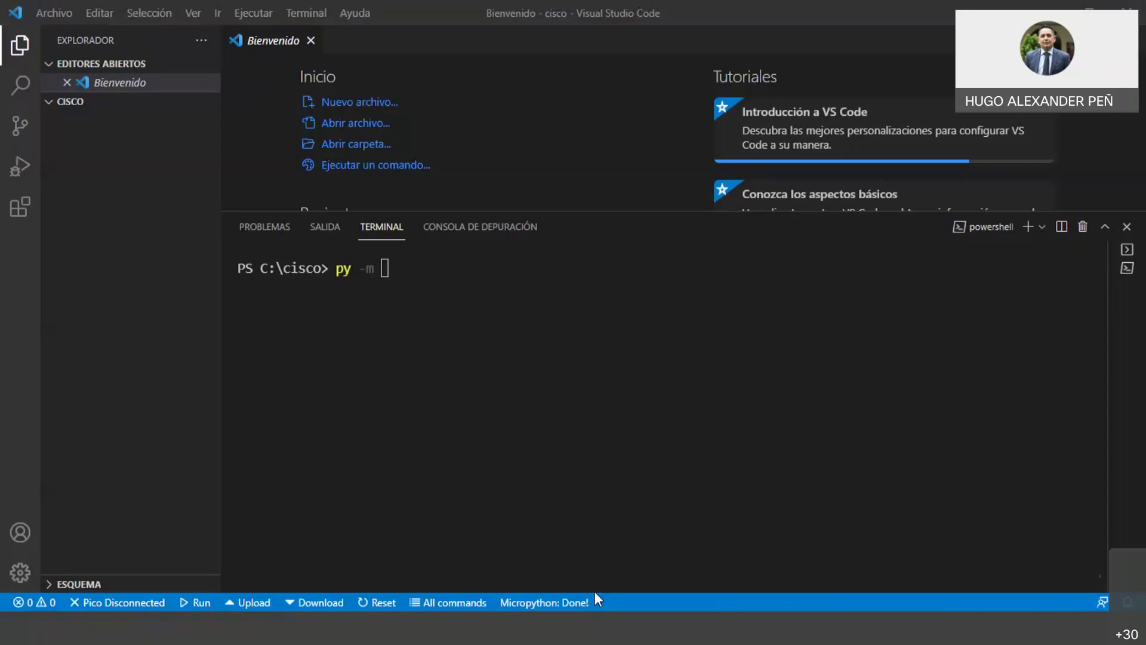
{"action": "left_click", "coordinate": [387, 268]}
{"action": "type", "text": "v"}
{"action": "left_click", "coordinate": [392, 268]}
{"action": "type", "text": "env"}
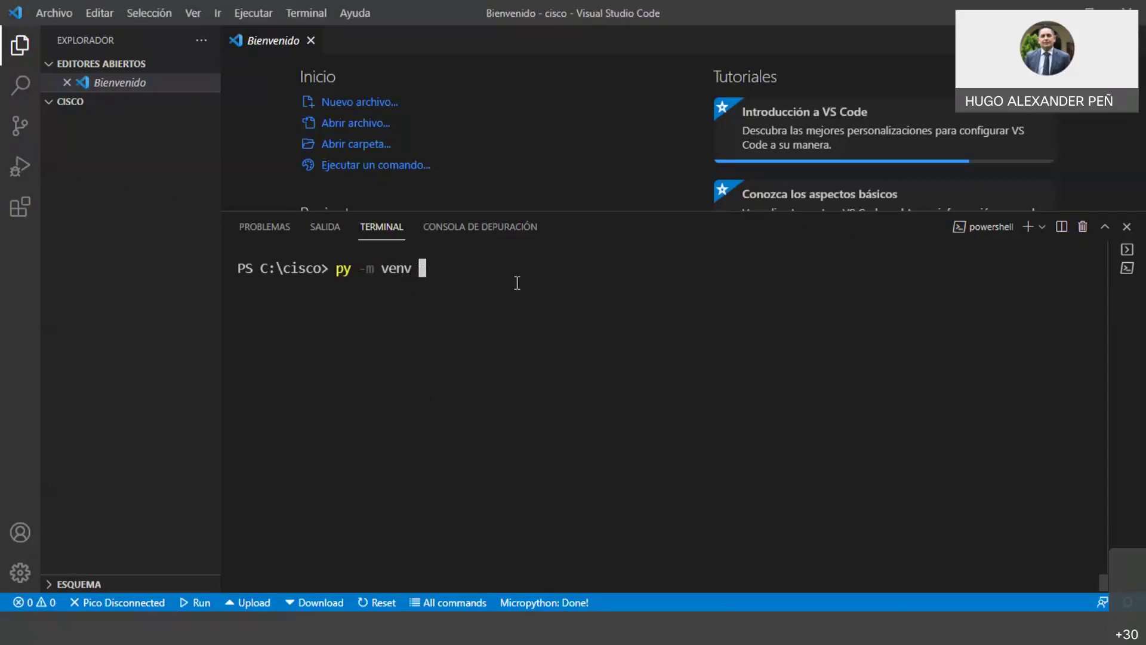
{"action": "type", "text": "cisco"}
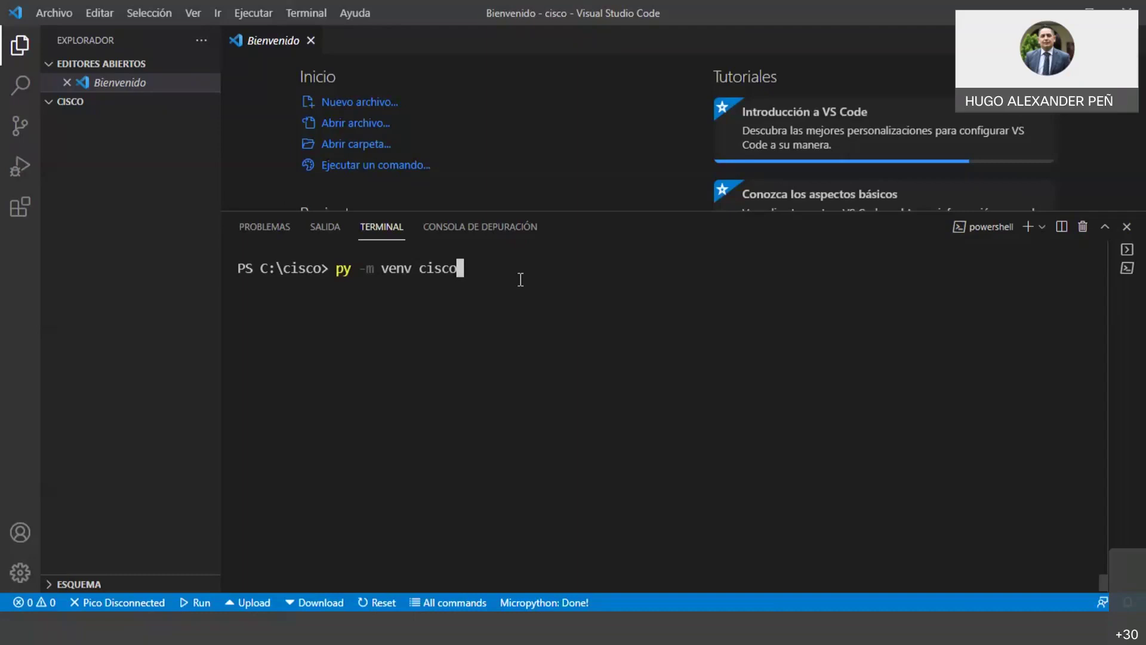
{"action": "key", "text": "Return"}
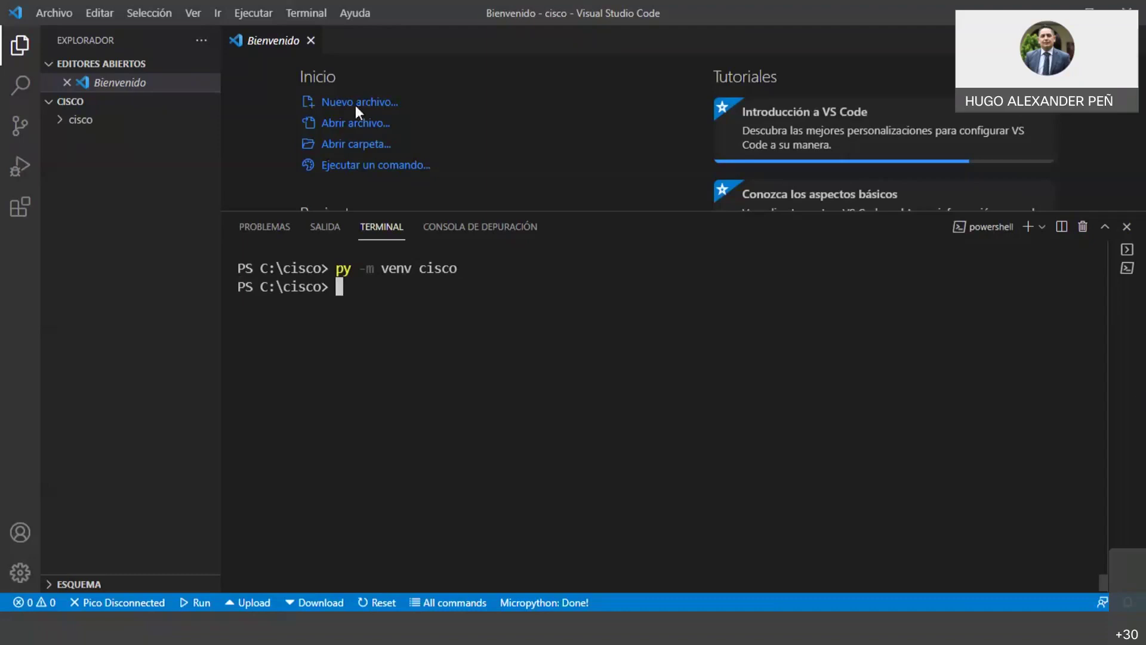
Examine the new cisco environment folder, including its Include, Lib\site-packages and Scripts subfolders
{"action": "left_click", "coordinate": [65, 123]}
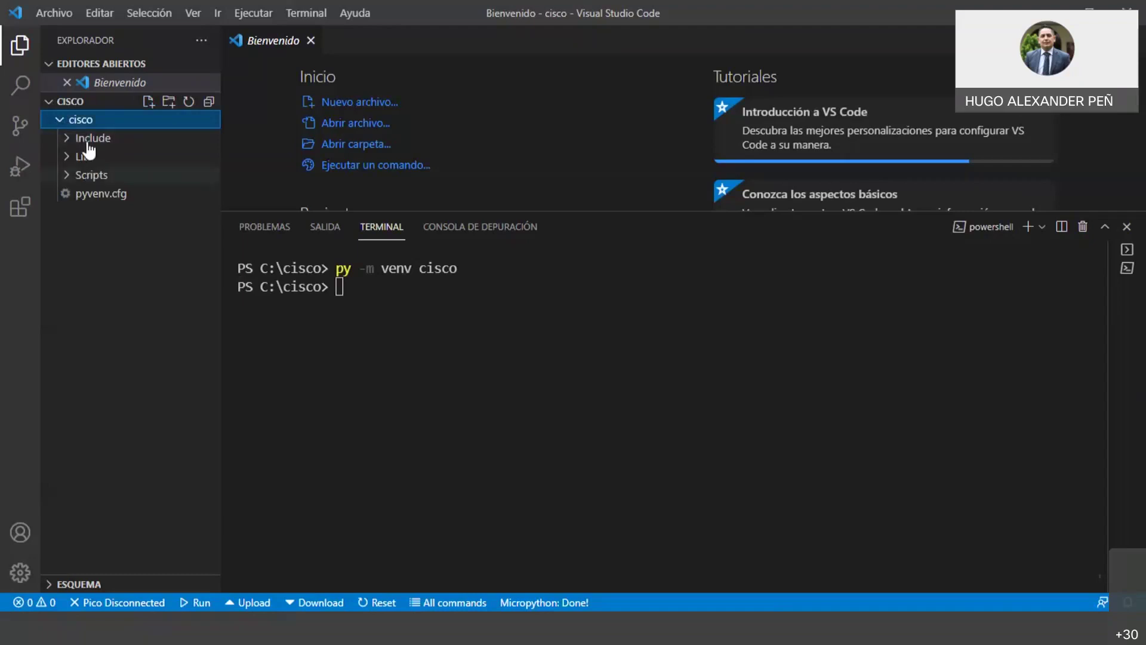
{"action": "left_click", "coordinate": [85, 141]}
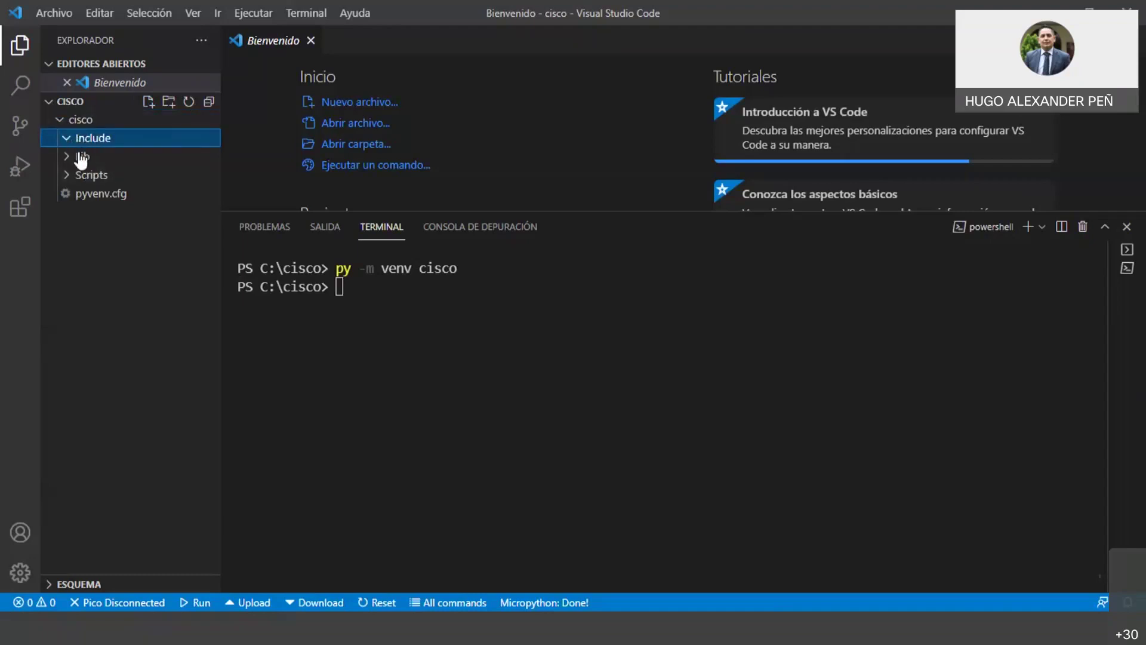
{"action": "left_click", "coordinate": [82, 157]}
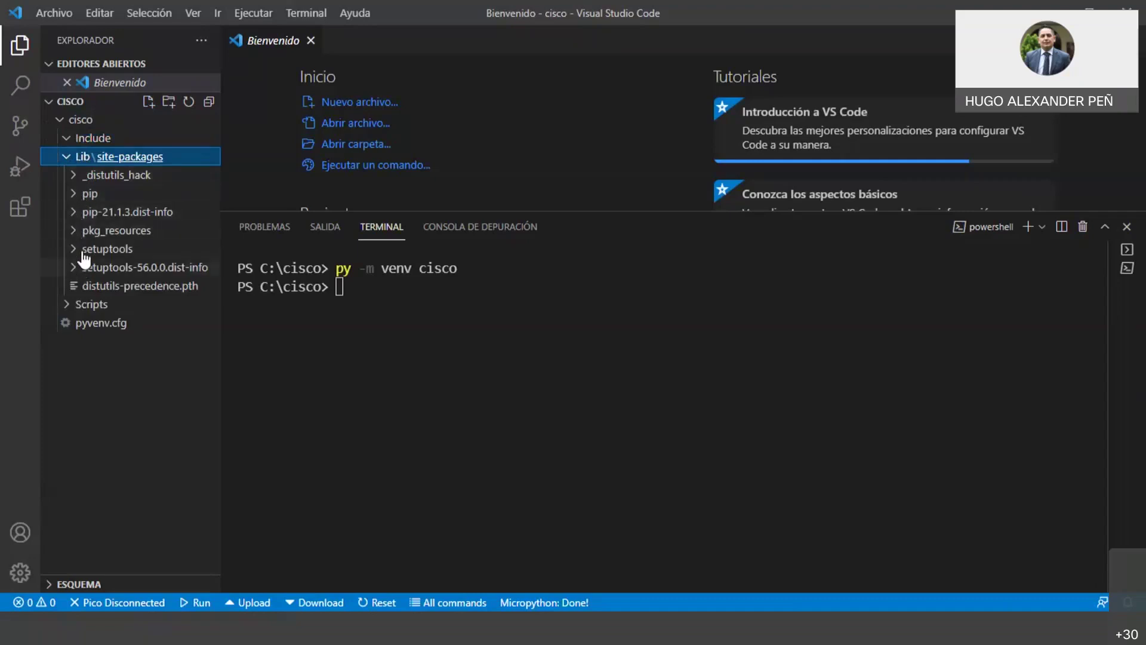
{"action": "left_click", "coordinate": [67, 158]}
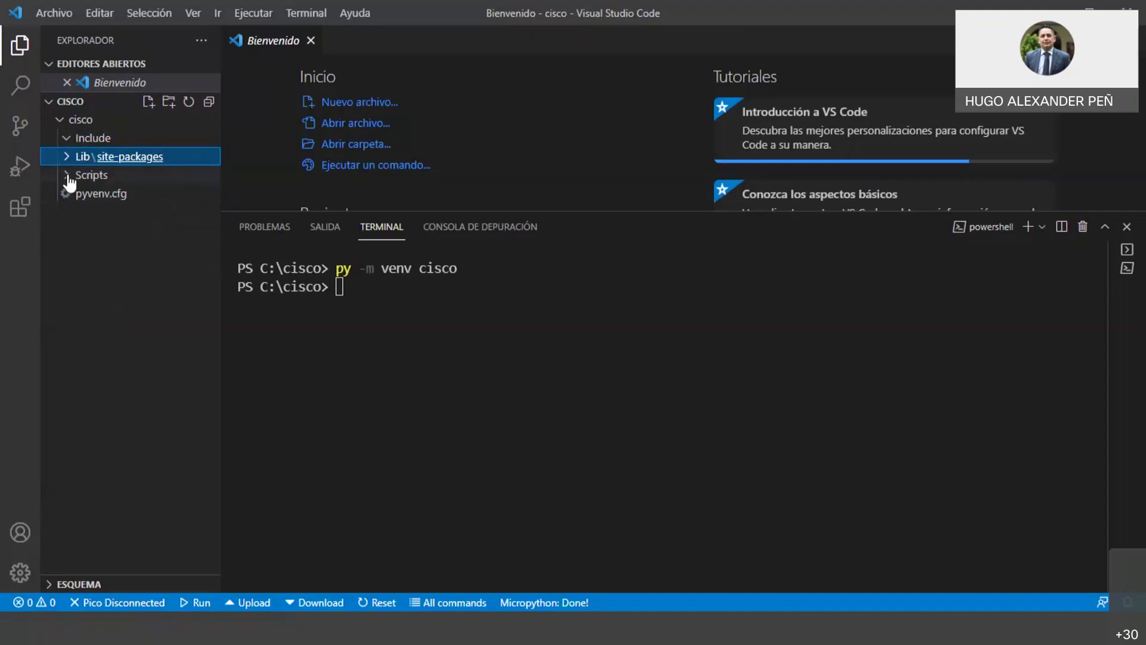
{"action": "left_click", "coordinate": [69, 176]}
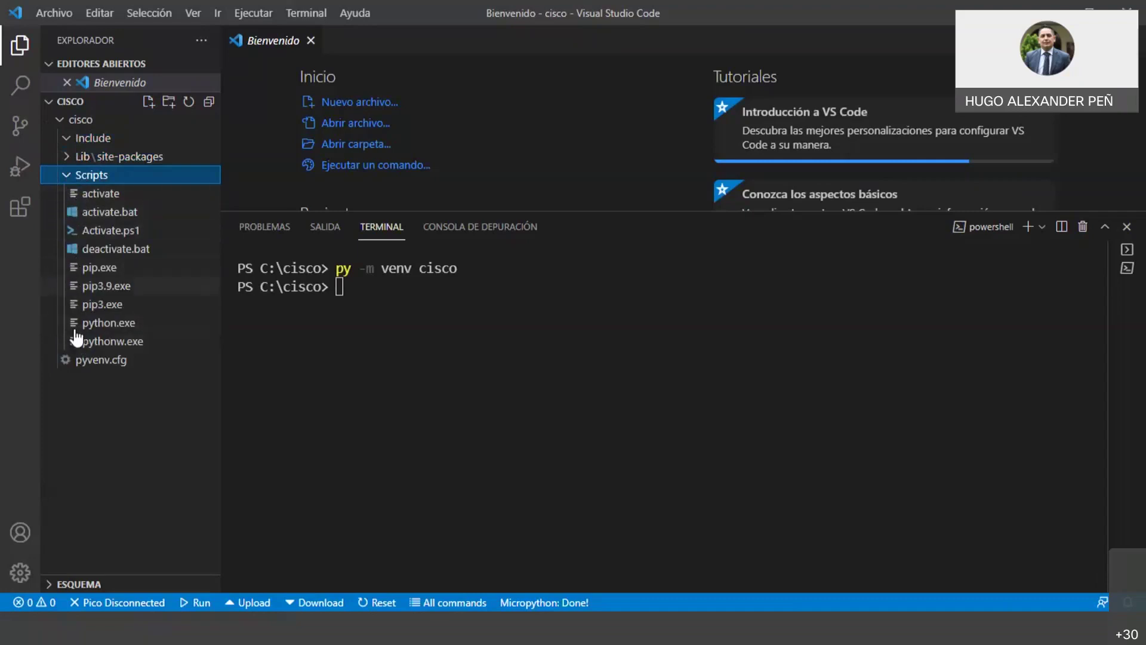
{"action": "left_click", "coordinate": [67, 174]}
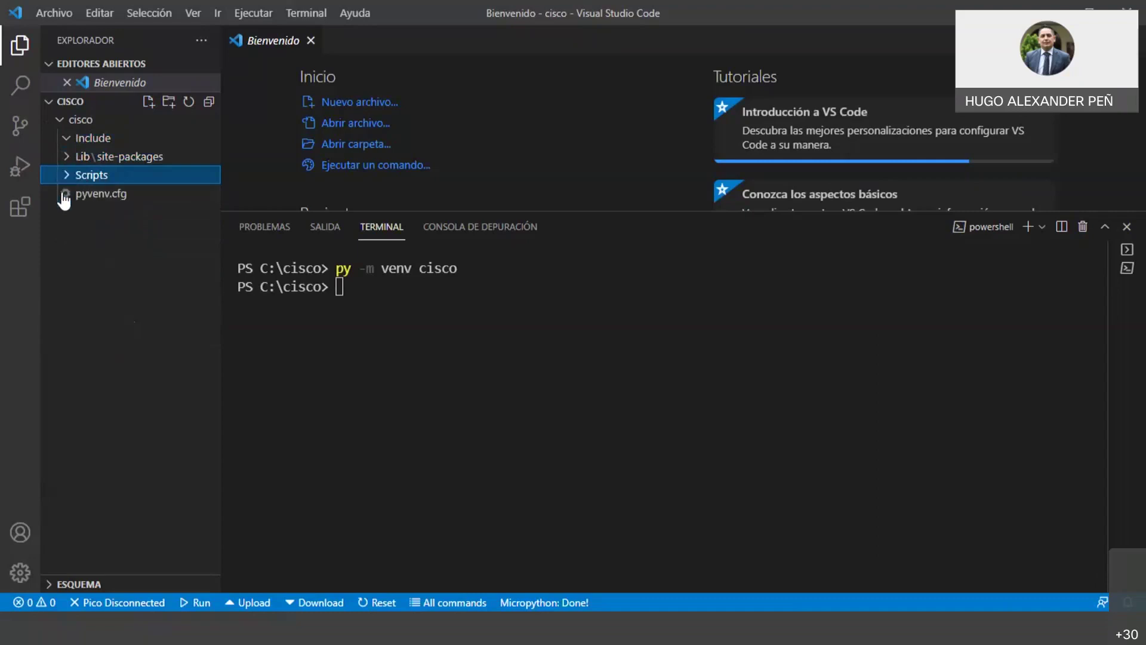
{"action": "left_click", "coordinate": [67, 179]}
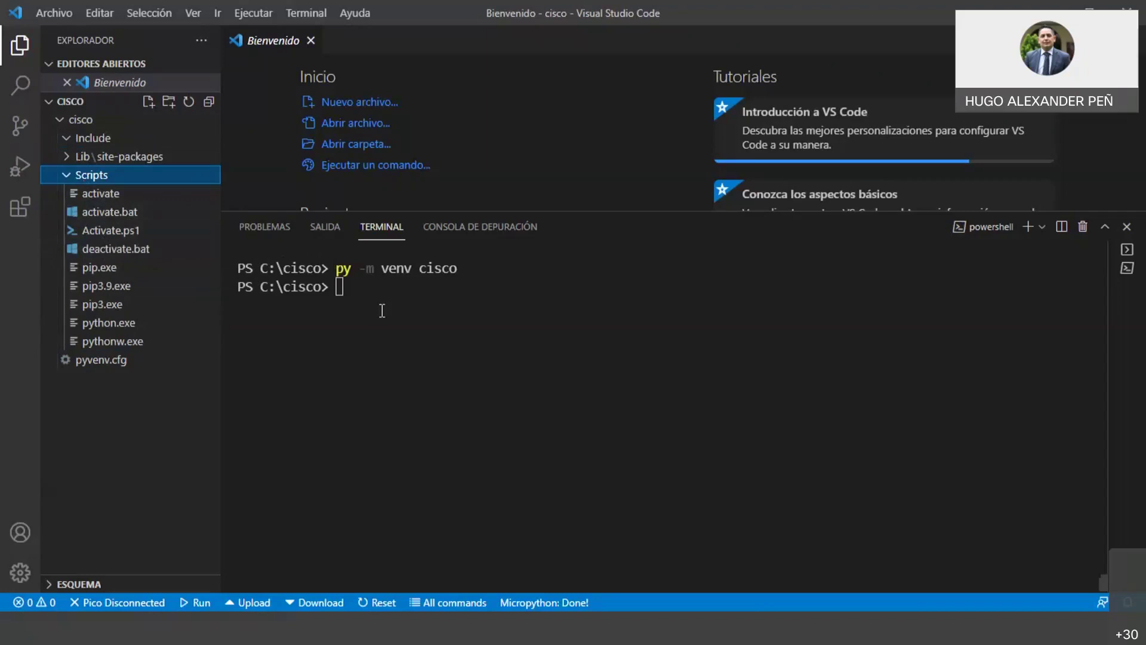
{"action": "left_click", "coordinate": [626, 632]}
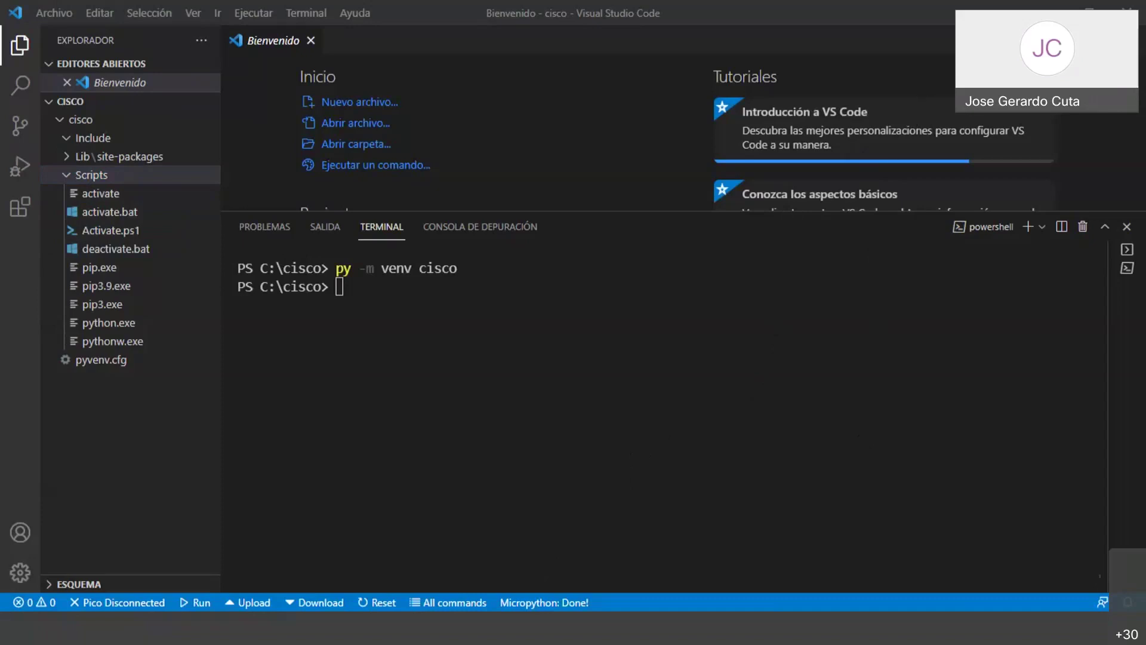
{"action": "left_click", "coordinate": [1030, 602]}
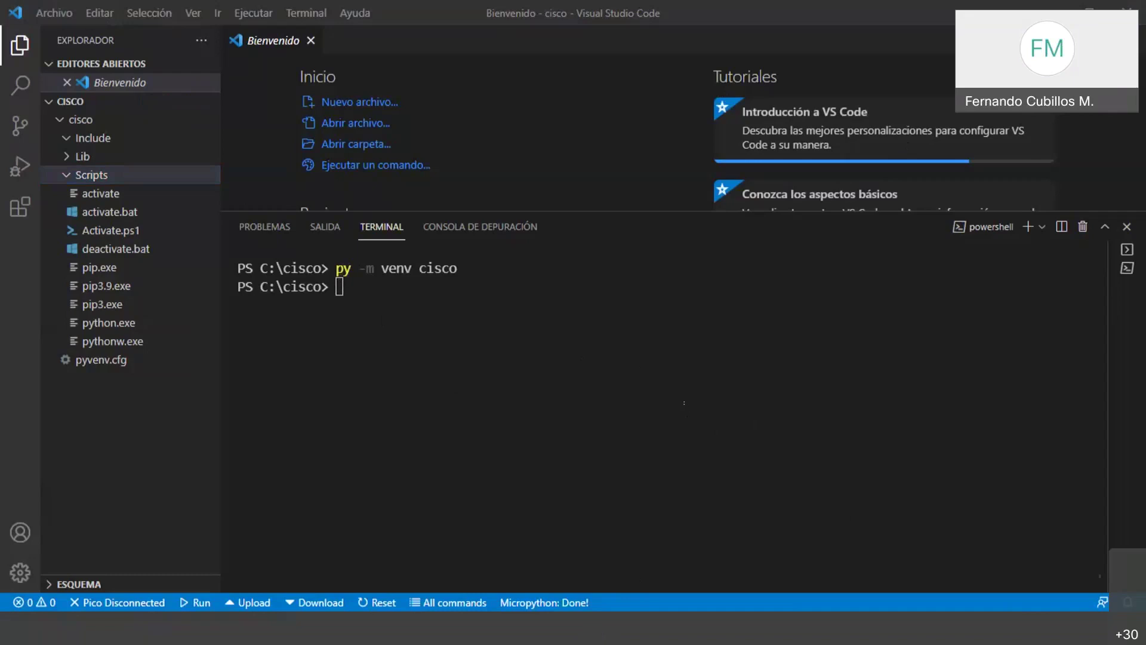
{"action": "key", "text": "alt+Tab"}
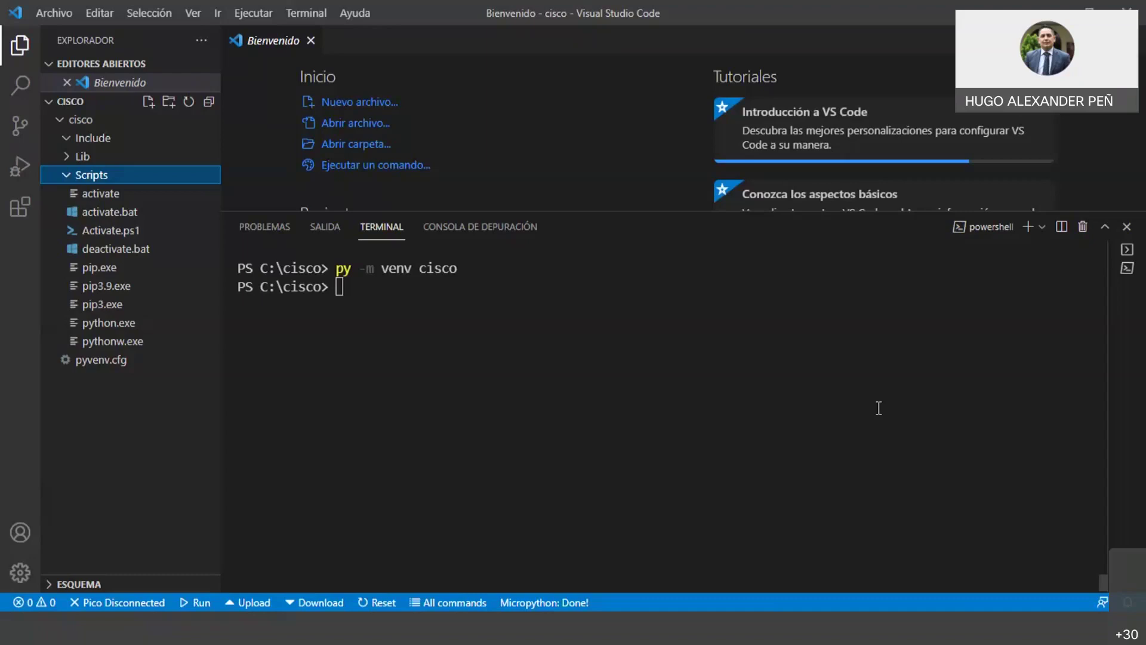
Browse Documentos trabajo and its ProyectoDev subfolder as possible folders to open, cancel the choice, and return to the cisco file tree
{"action": "left_click", "coordinate": [20, 47]}
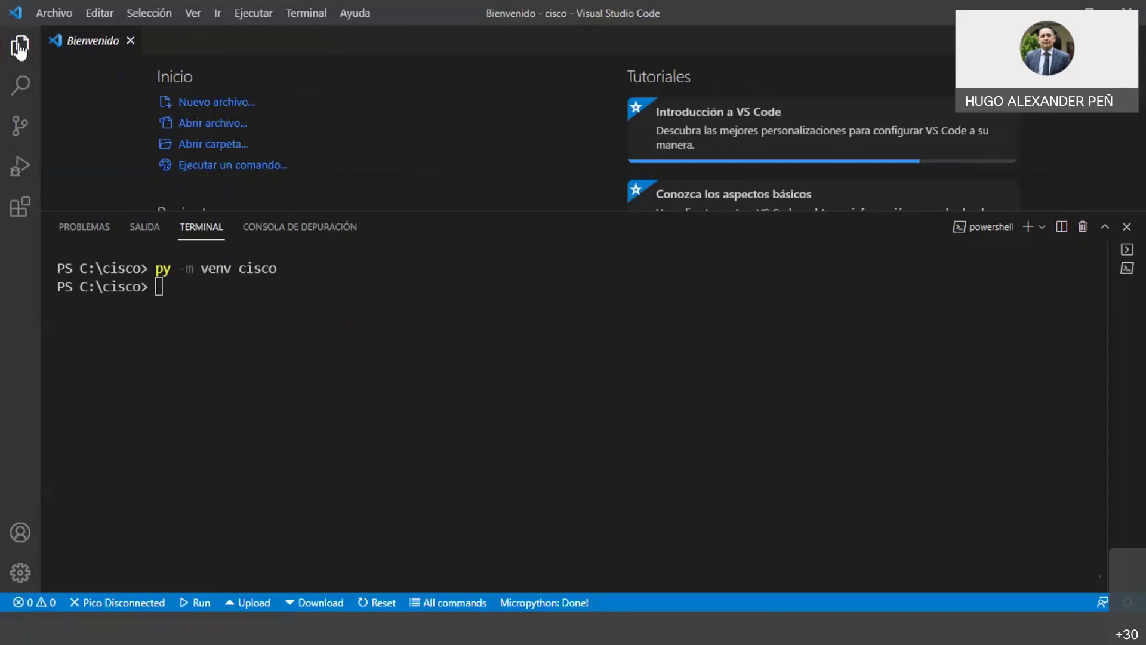
{"action": "left_click", "coordinate": [44, 13]}
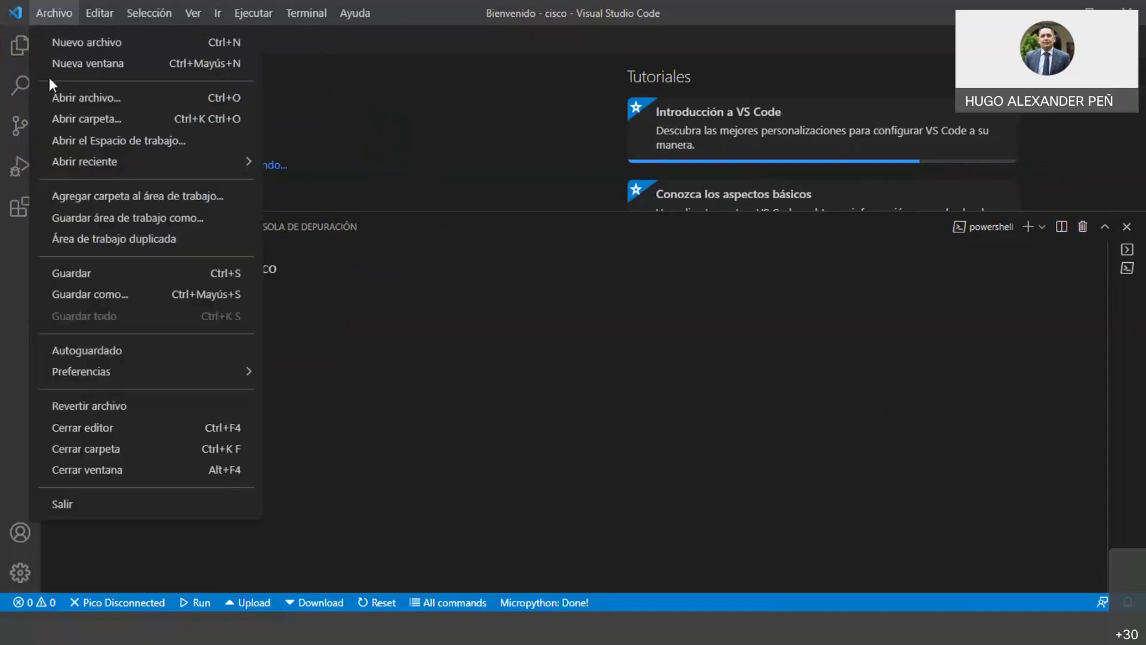
{"action": "left_click", "coordinate": [59, 116]}
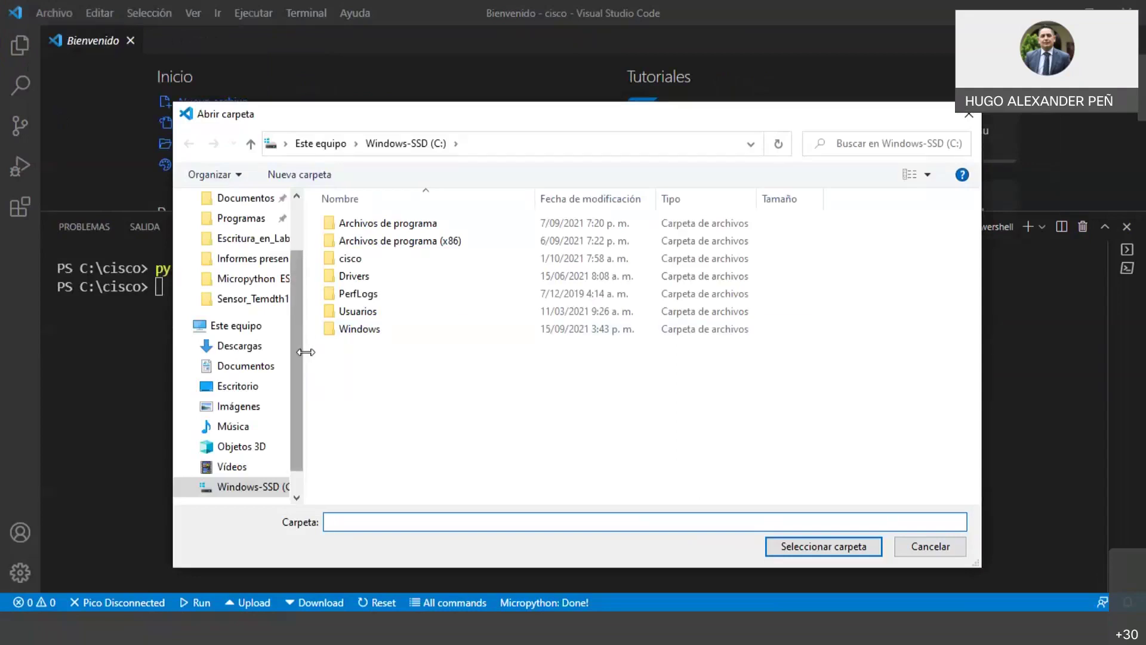
{"action": "left_click", "coordinate": [241, 202]}
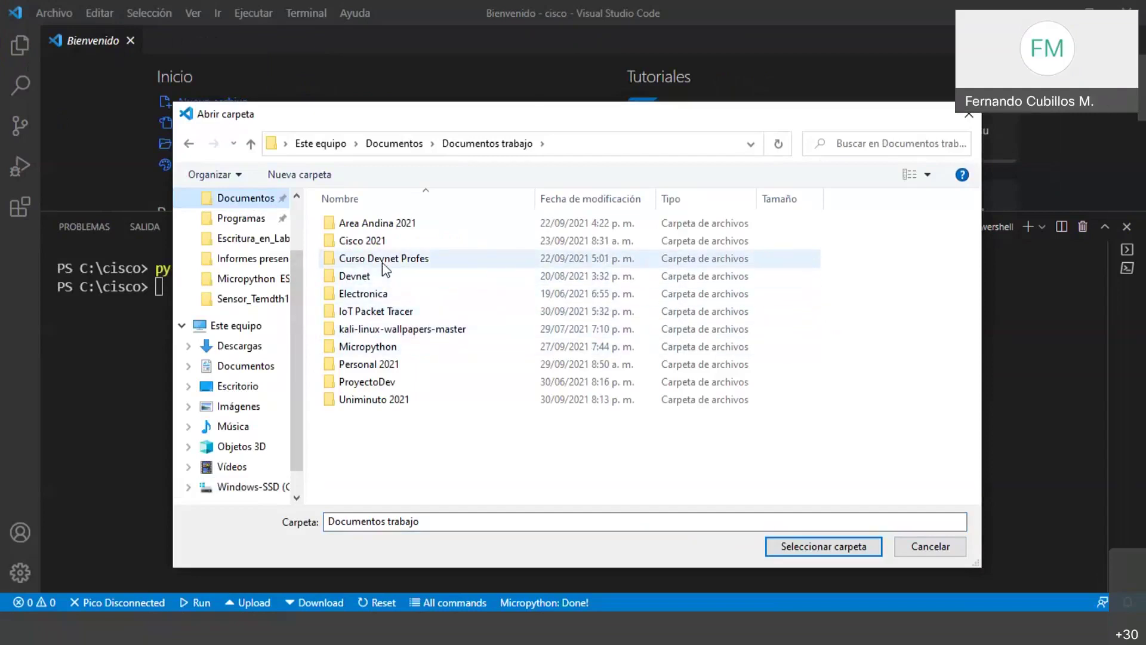
{"action": "double_click", "coordinate": [367, 381]}
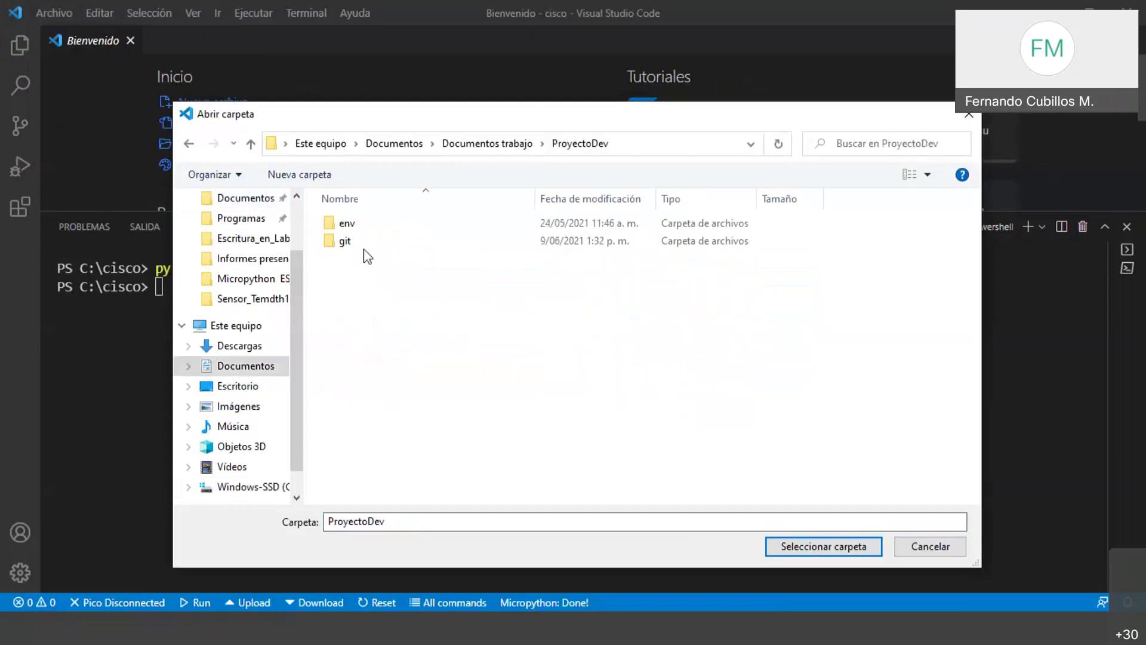
{"action": "left_click", "coordinate": [251, 144]}
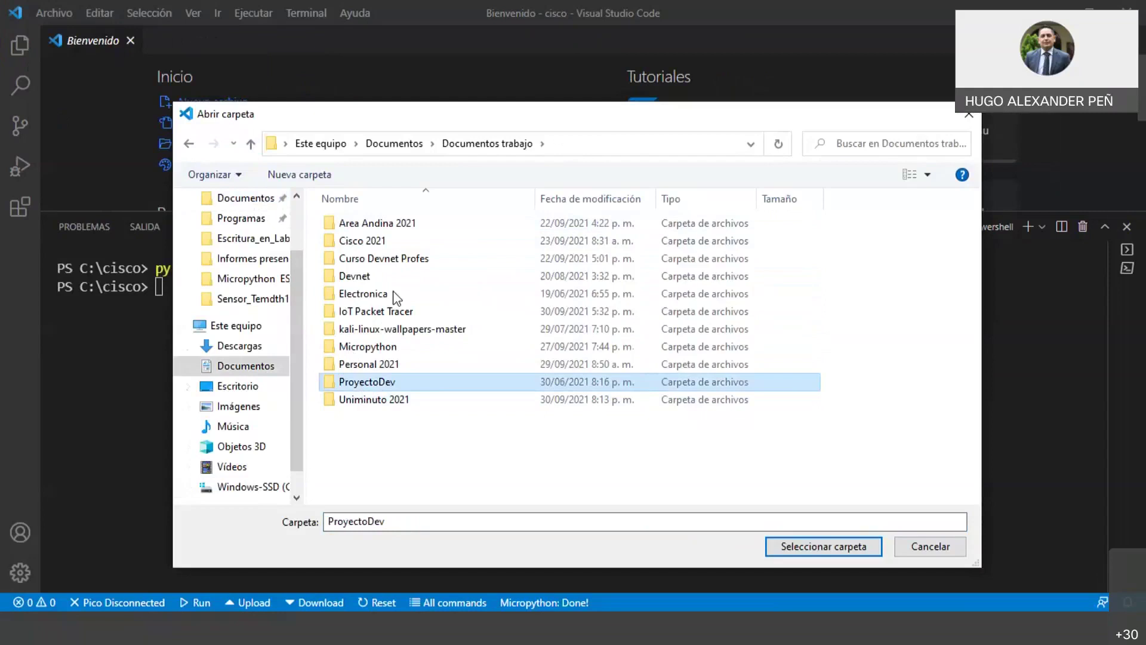
{"action": "double_click", "coordinate": [400, 384]}
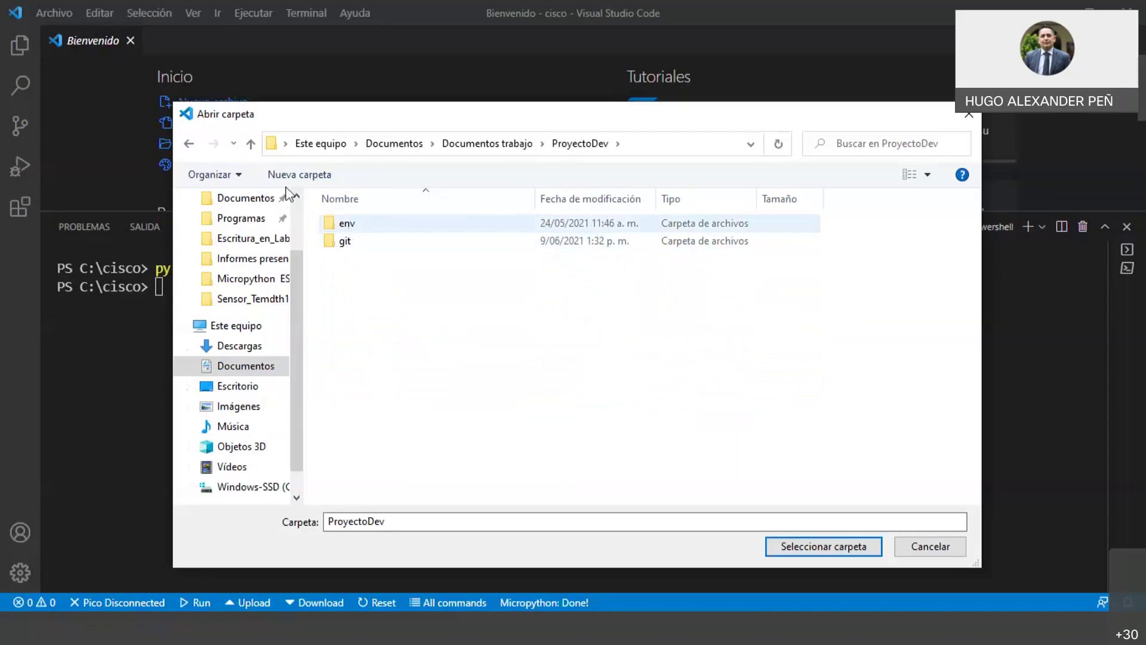
{"action": "left_click", "coordinate": [253, 146]}
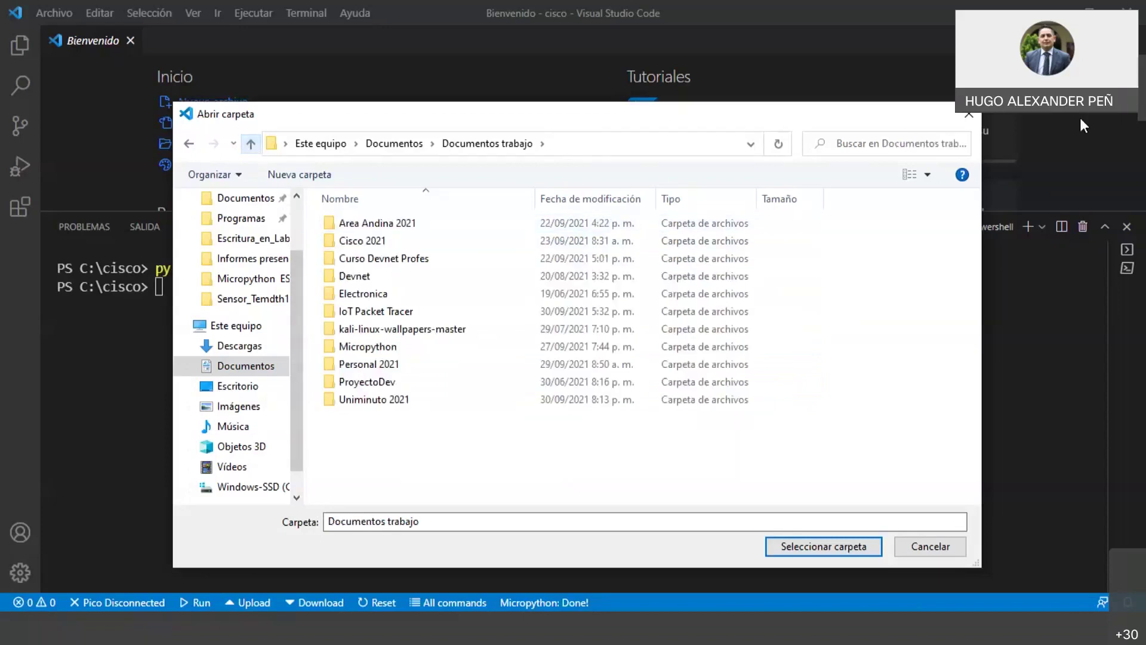
{"action": "left_click", "coordinate": [968, 117]}
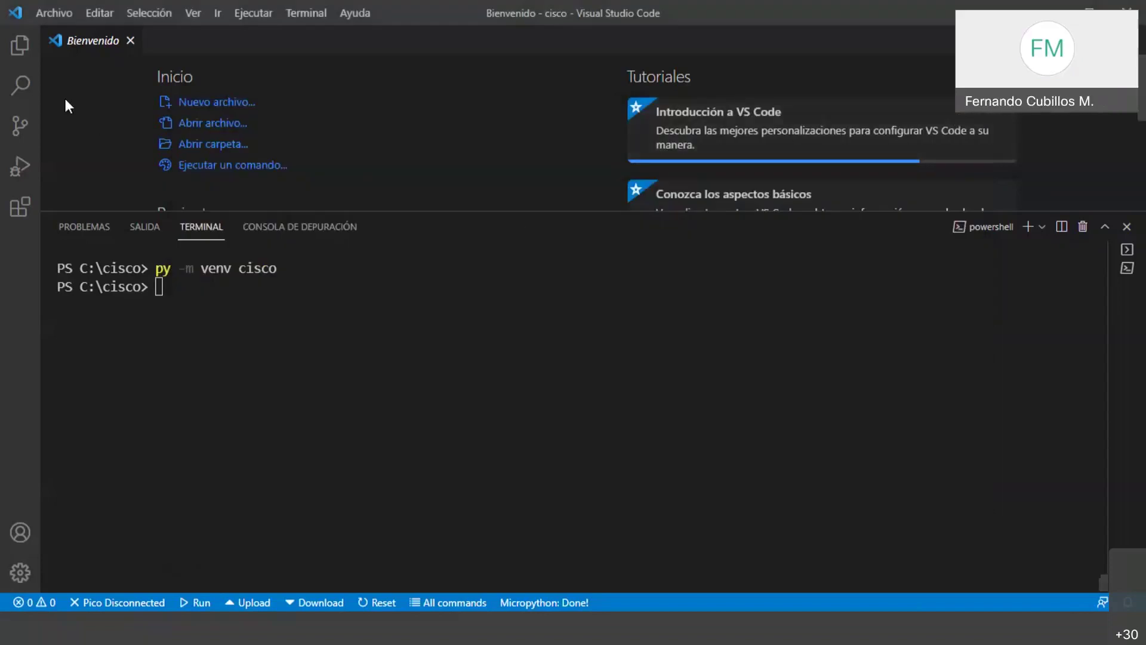
{"action": "left_click", "coordinate": [19, 44]}
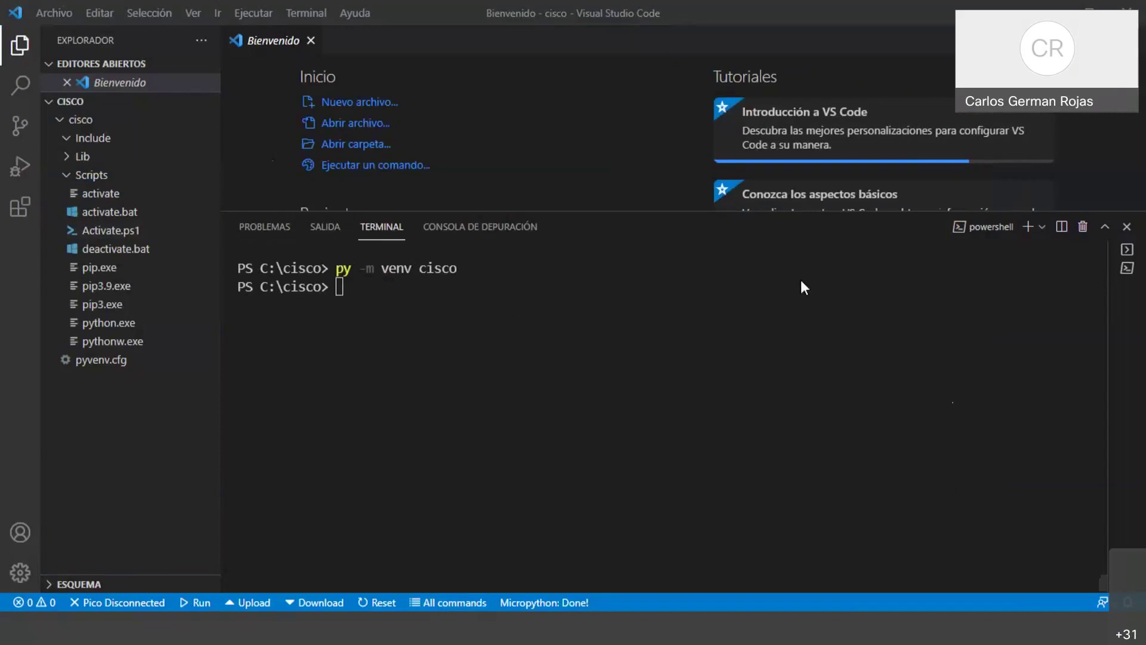
Activate the cisco virtual environment by running .\cisco\Scripts\Activate.ps1 in the terminal, checking the script's location in the Scripts folder
{"action": "left_click", "coordinate": [509, 310]}
{"action": "type", "text": ".\\cisco\\Scripts\\Activate.ps1"}
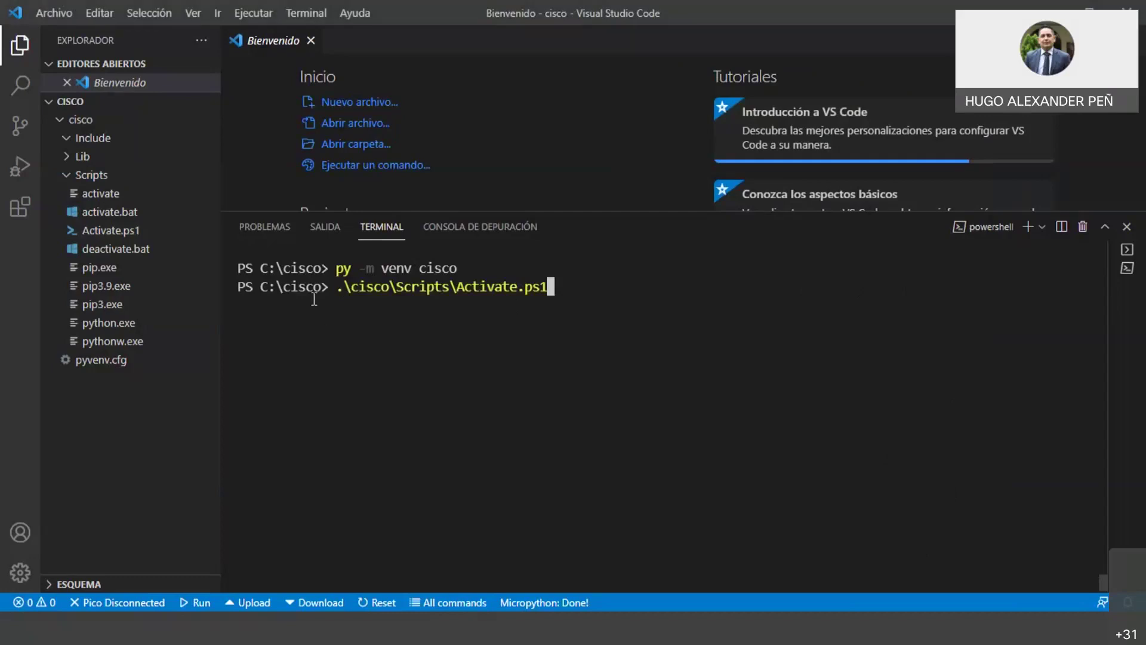
{"action": "left_click", "coordinate": [50, 102]}
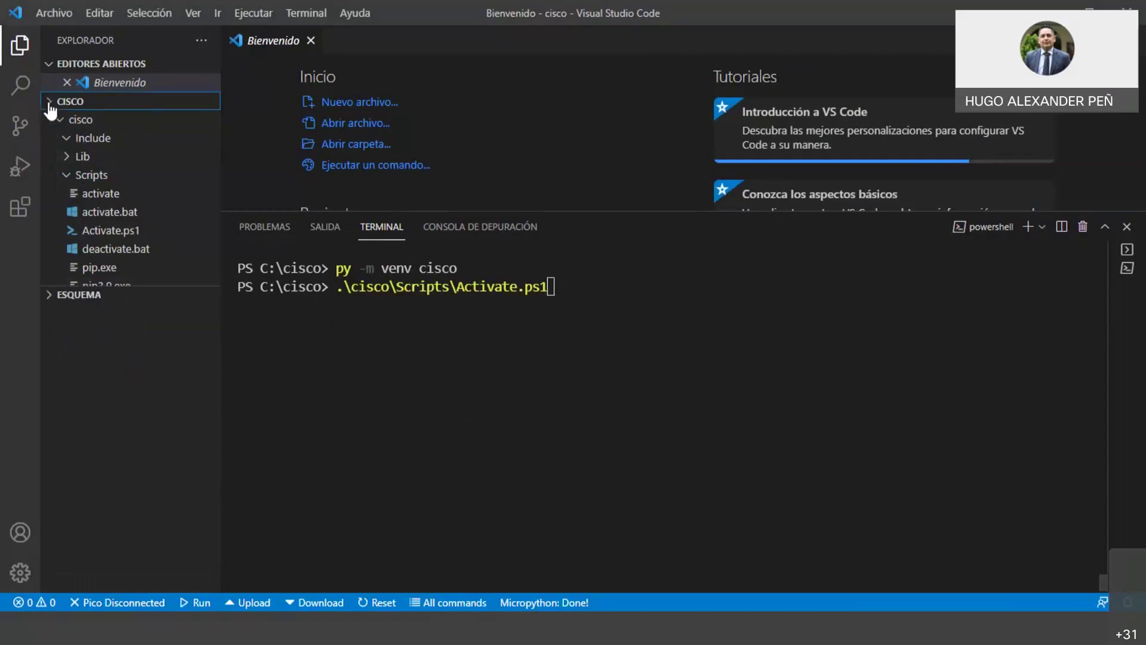
{"action": "left_click", "coordinate": [51, 103]}
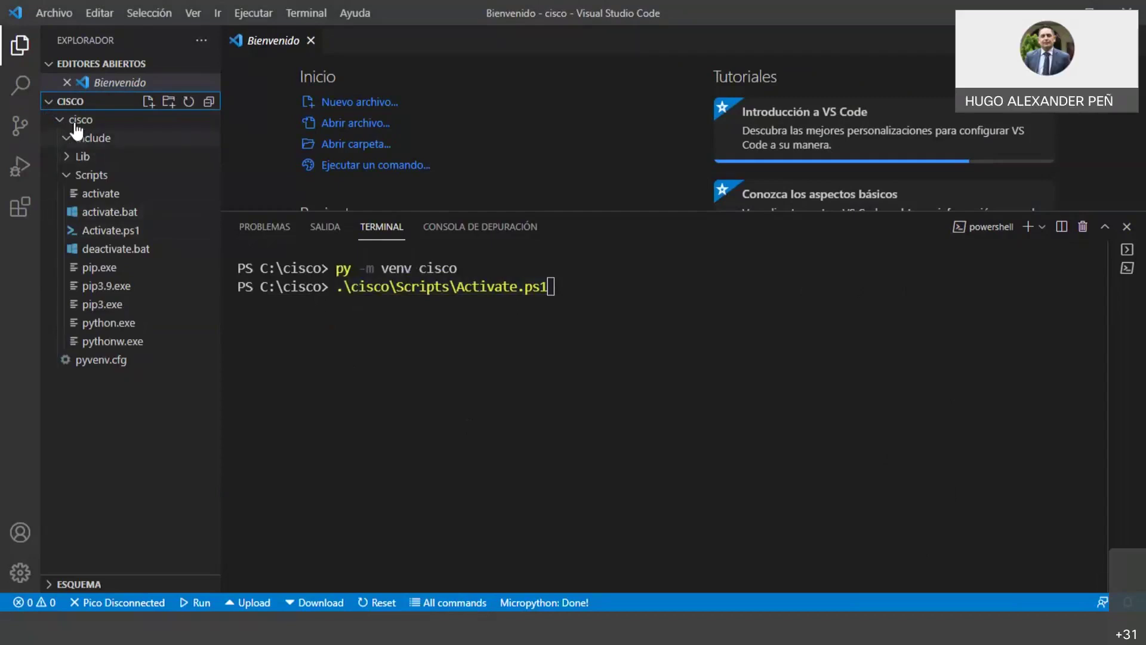
{"action": "left_click", "coordinate": [69, 176]}
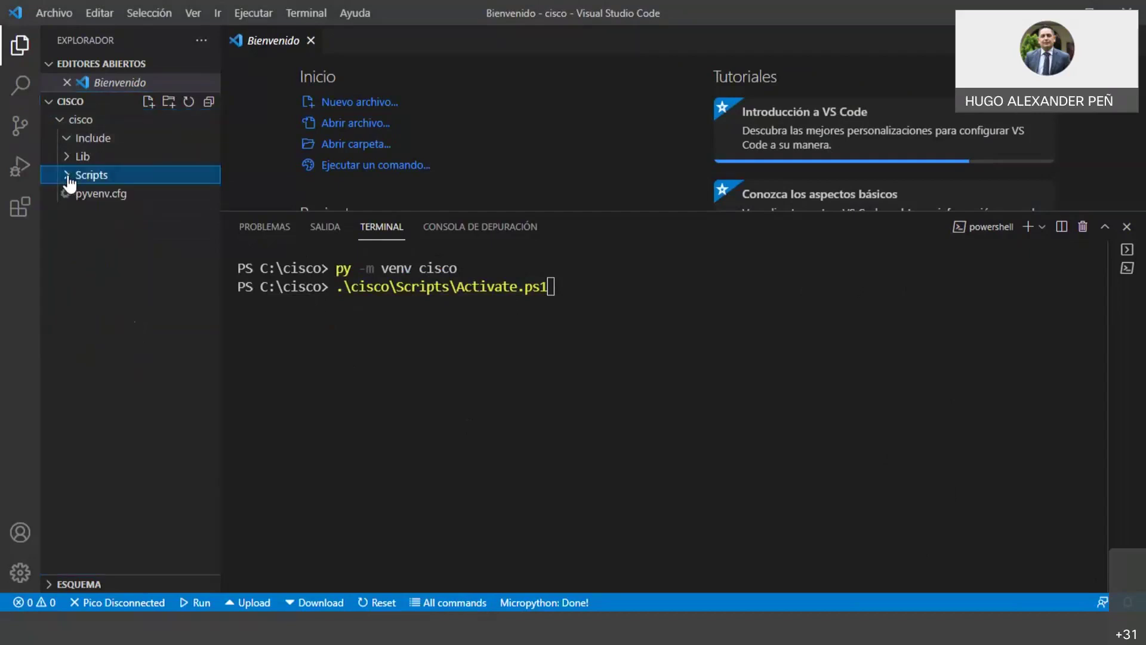
{"action": "left_click", "coordinate": [69, 181]}
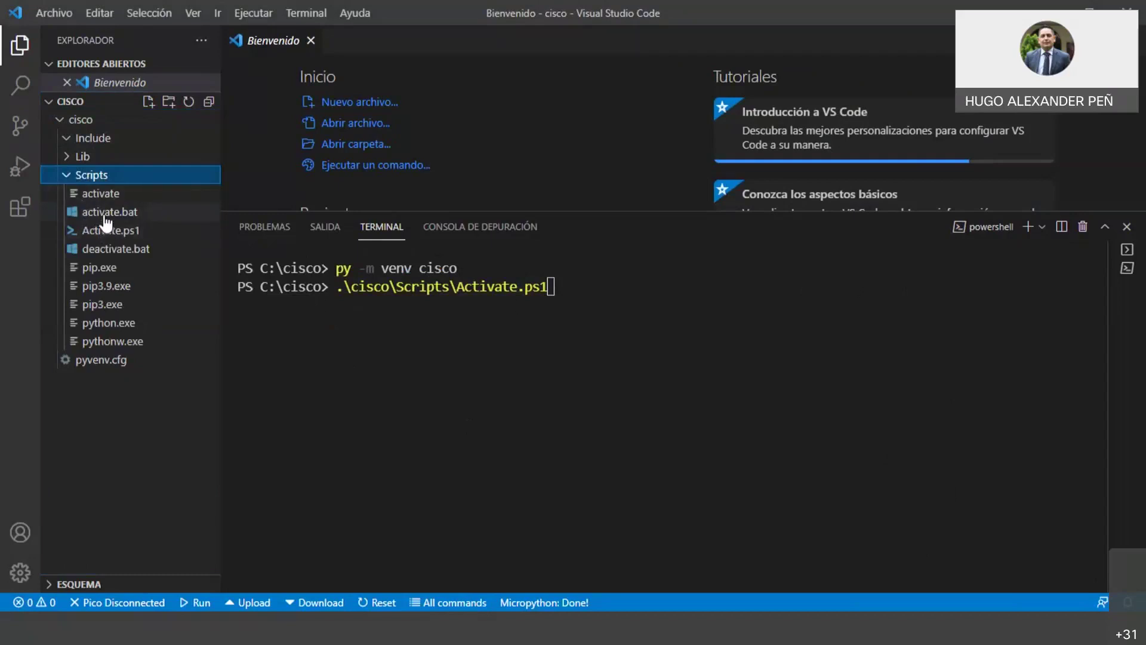
{"action": "left_click", "coordinate": [547, 303]}
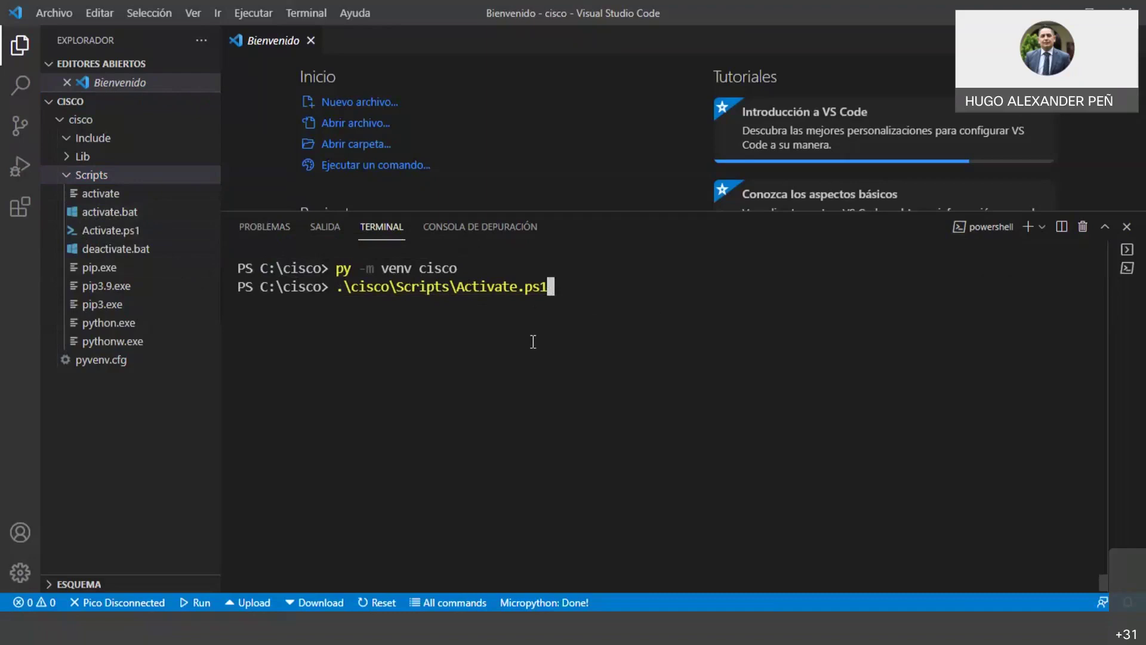
{"action": "key", "text": "Return"}
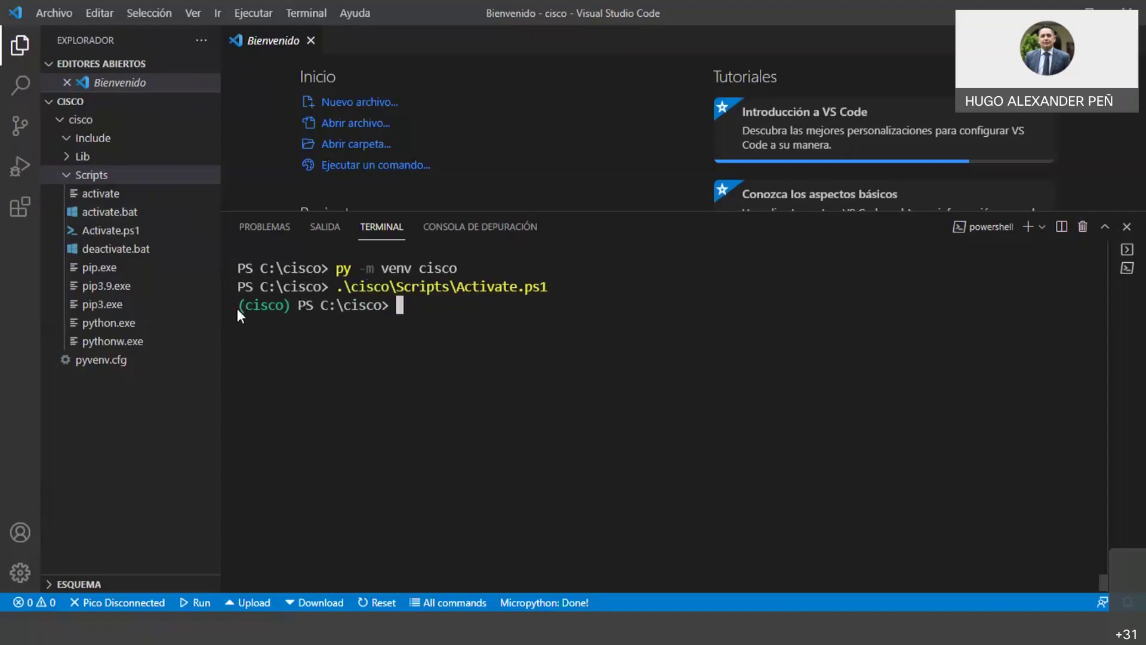
Highlight the environment name in the terminal prompt and collapse the Scripts, Include and cisco folders in the file tree
{"action": "left_click_drag", "start_coordinate": [291, 306], "coordinate": [228, 312]}
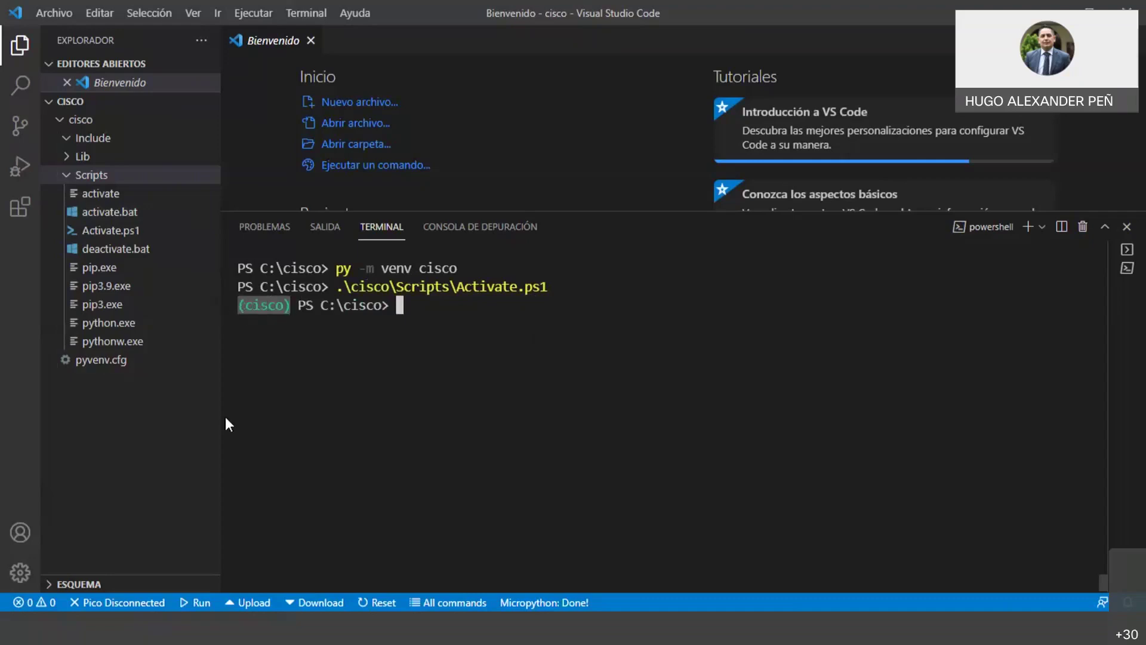
{"action": "left_click", "coordinate": [66, 174]}
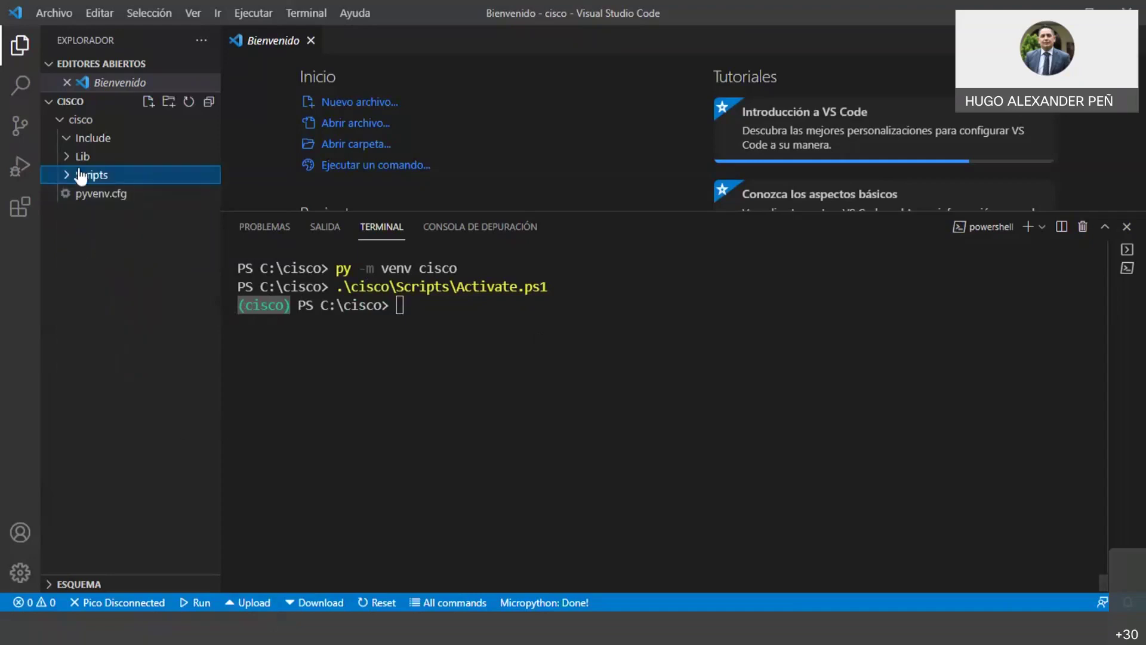
{"action": "left_click", "coordinate": [70, 139]}
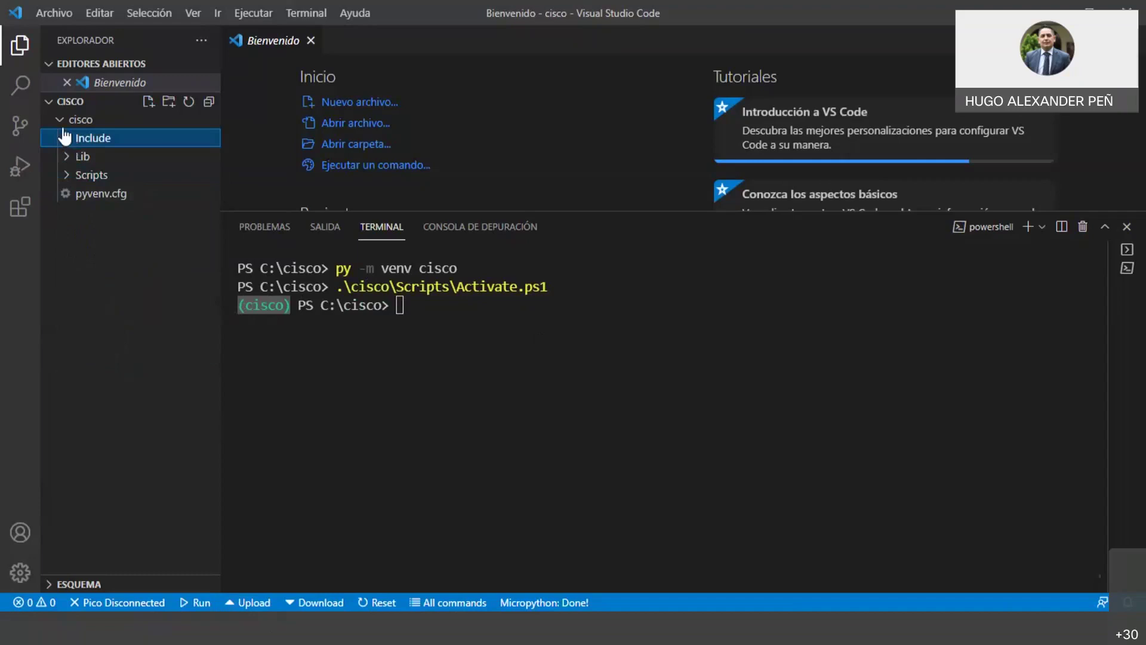
{"action": "left_click", "coordinate": [62, 121]}
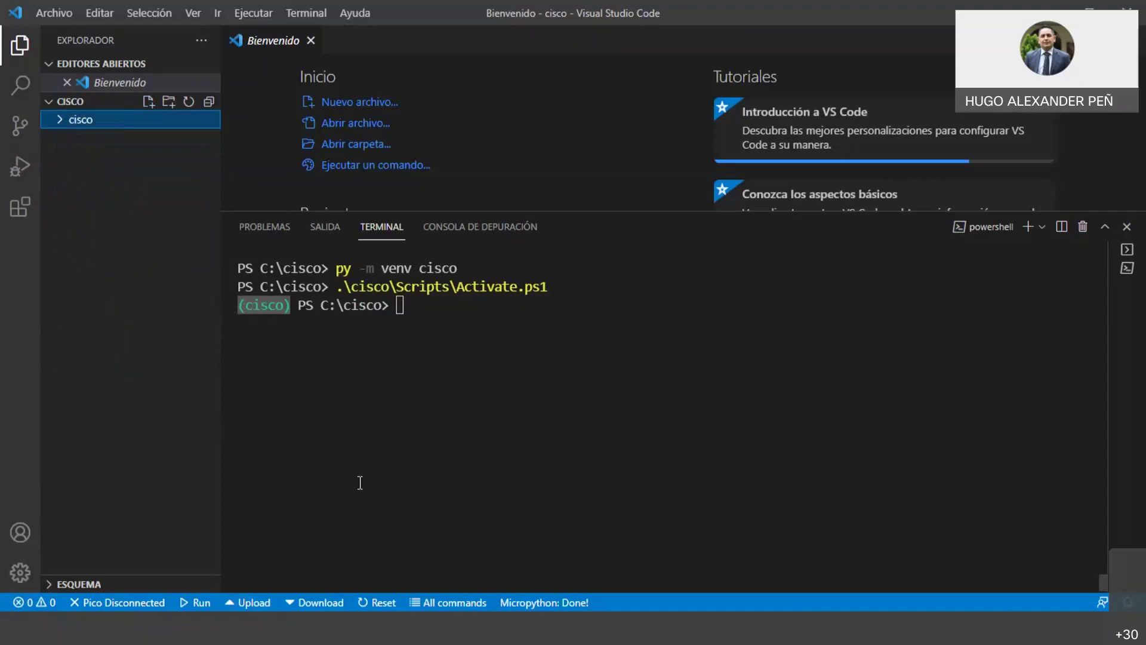
Highlight the py -m venv cisco command in the terminal to review its syntax
{"action": "left_click_drag", "start_coordinate": [335, 268], "coordinate": [467, 268]}
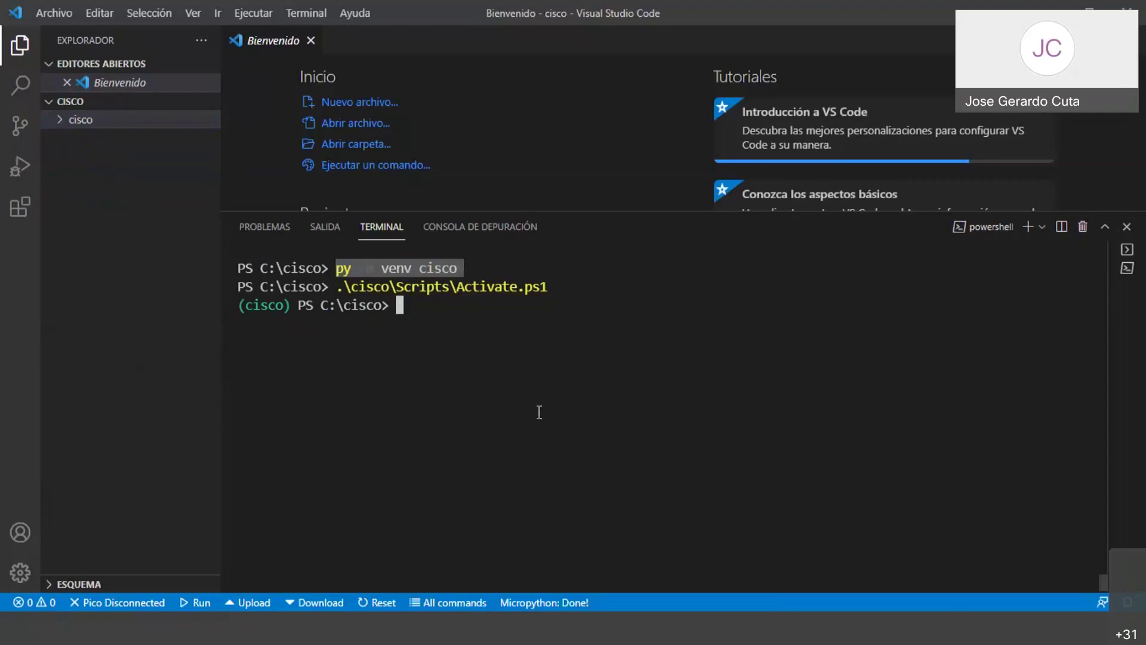
{"action": "left_click", "coordinate": [484, 268]}
{"action": "left_click_drag", "start_coordinate": [484, 268], "coordinate": [239, 269]}
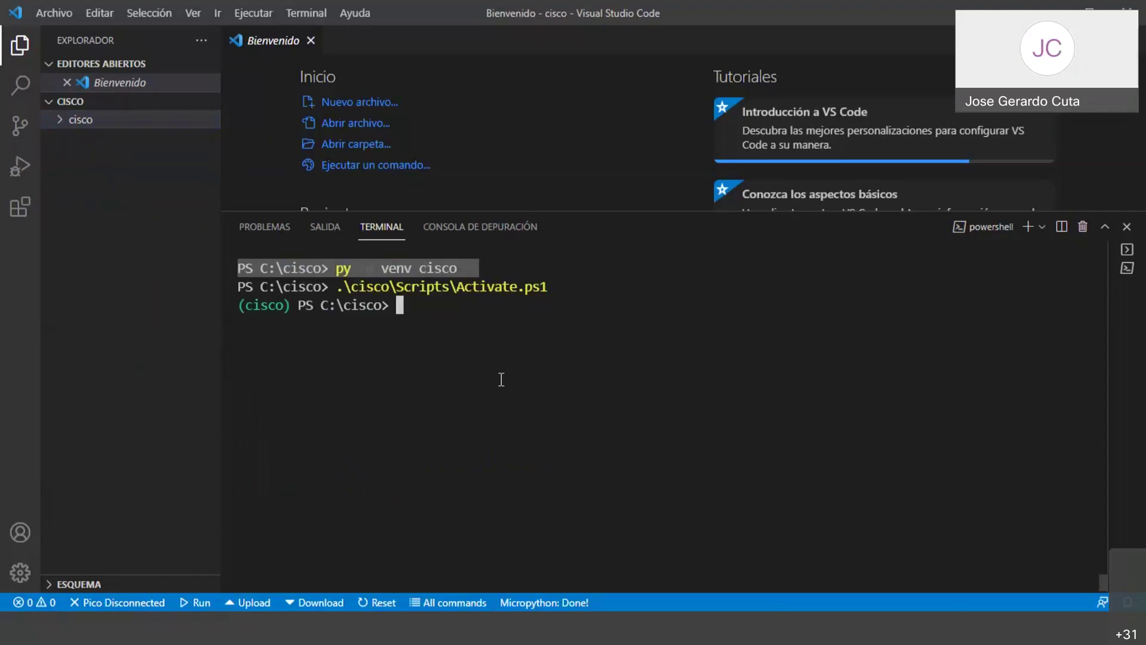
{"action": "left_click_drag", "start_coordinate": [472, 268], "coordinate": [336, 270]}
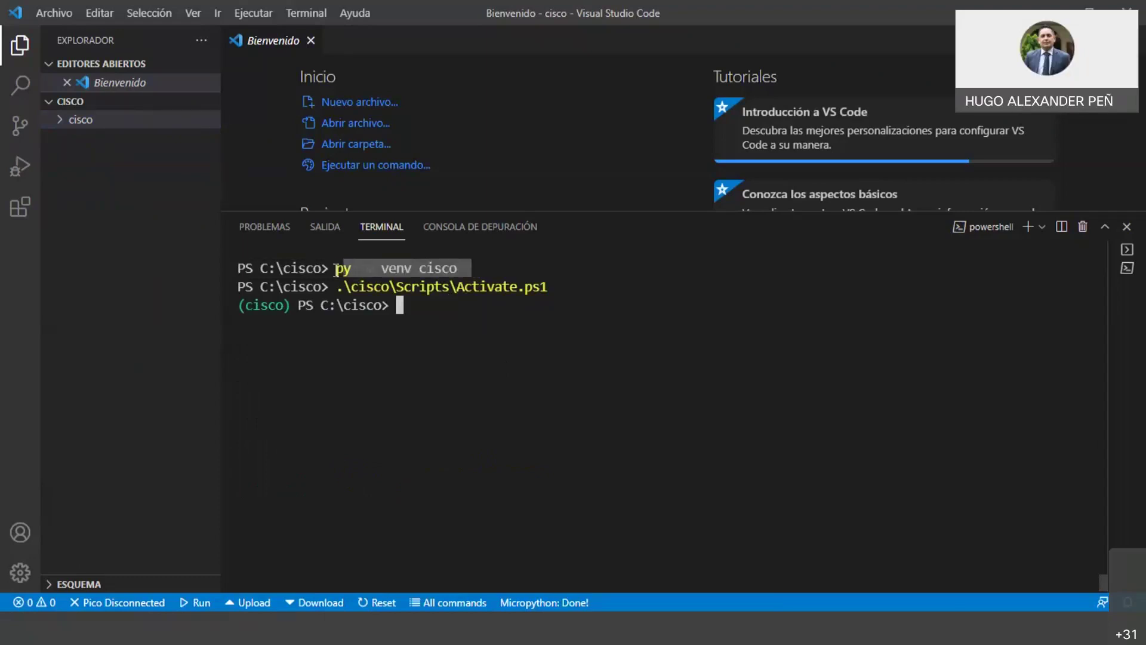